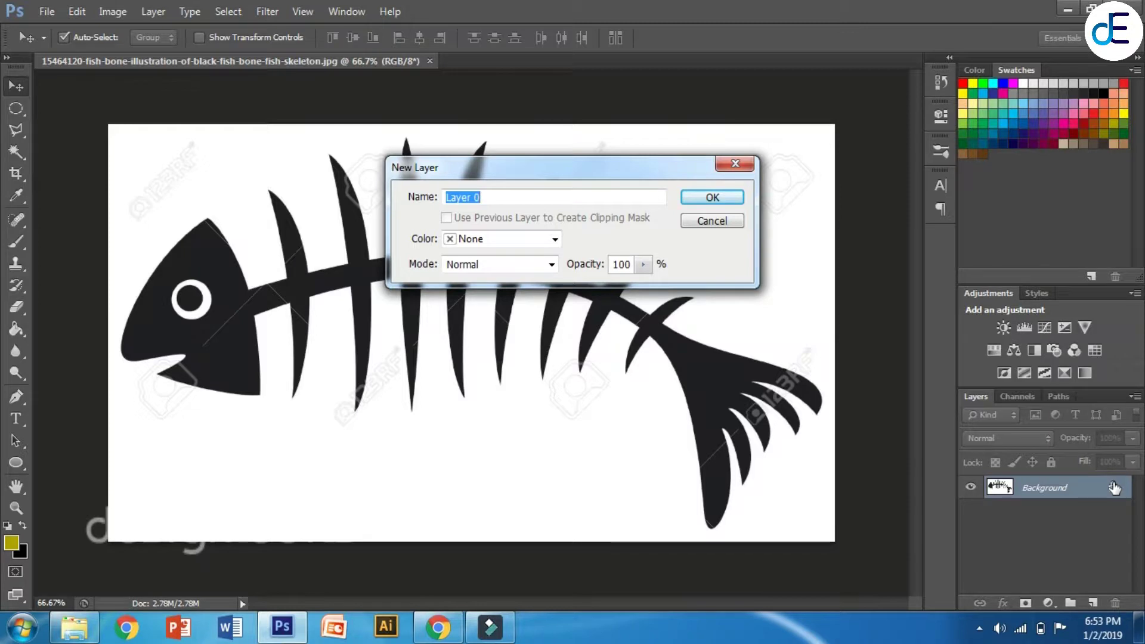
Convert the locked background to a regular layer and delete the white area around the fish skeleton, clearing the selection
left_click(737, 202)
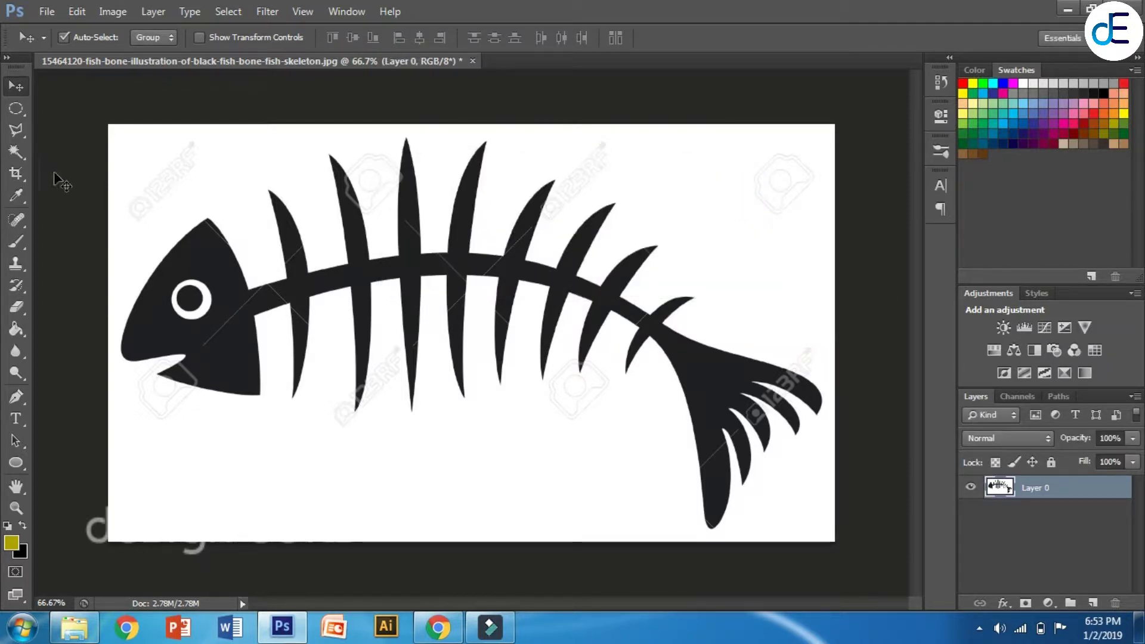
left_click(16, 151)
left_click(268, 162)
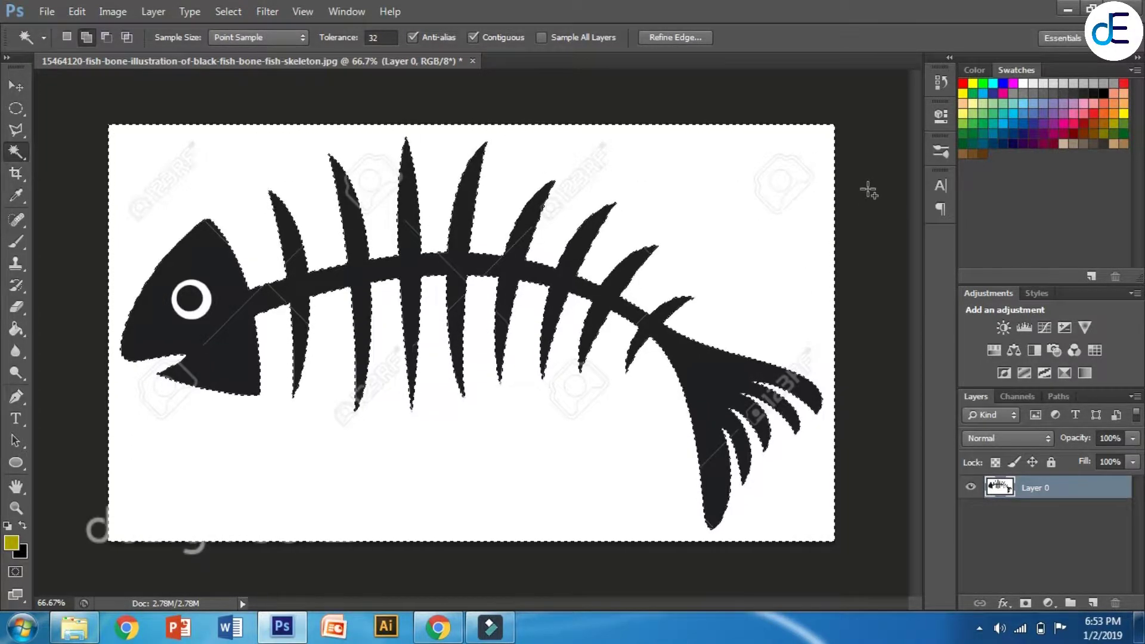
key("Delete")
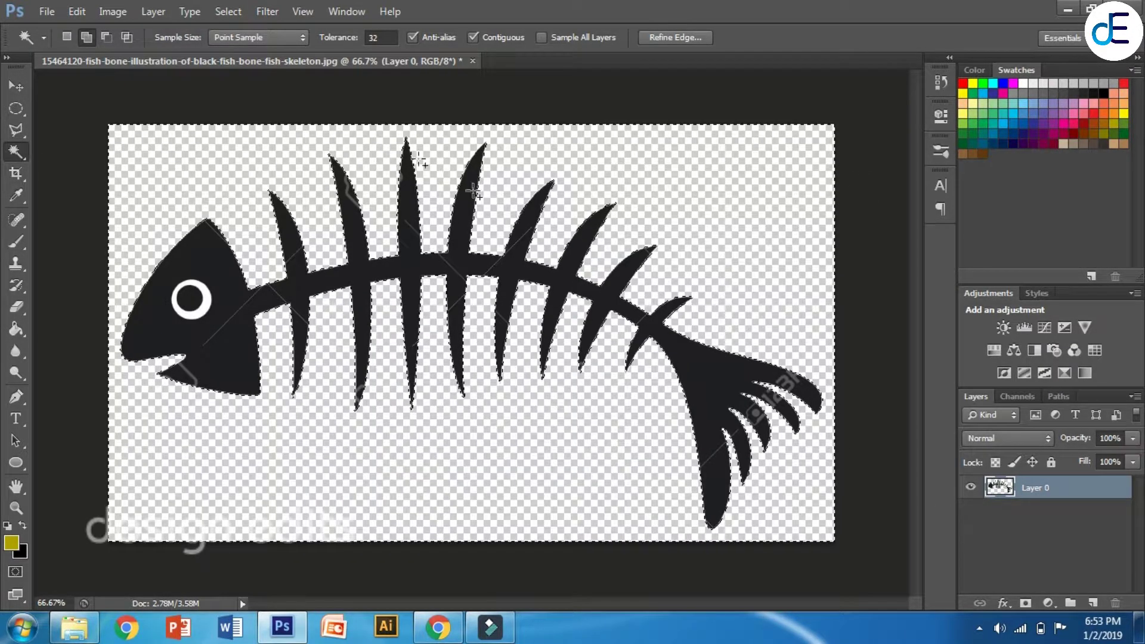
left_click(81, 102)
left_click(14, 85)
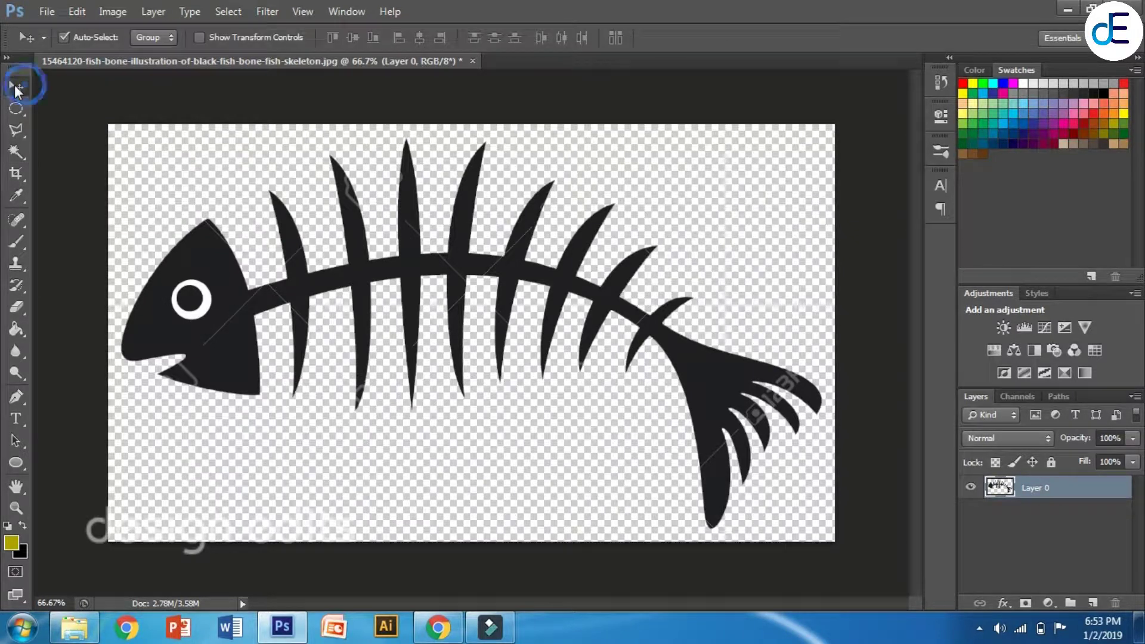
Outline the second lower rib from the head with the Polygonal Lasso along the spine's edge and delete it
left_click(15, 130)
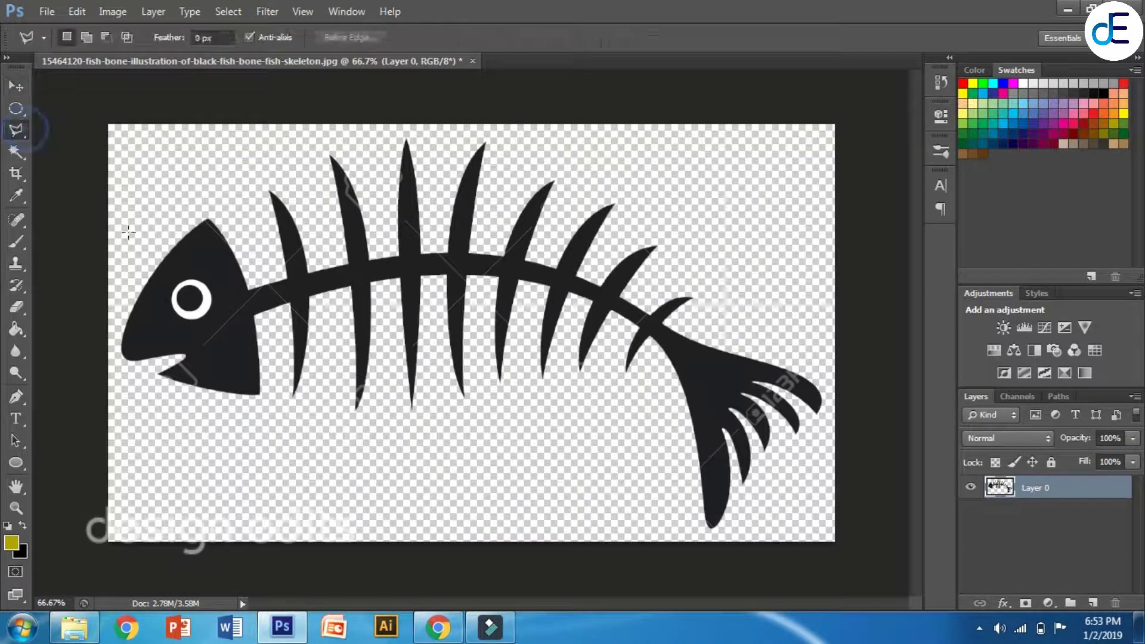
scroll(438, 356, "up", 5)
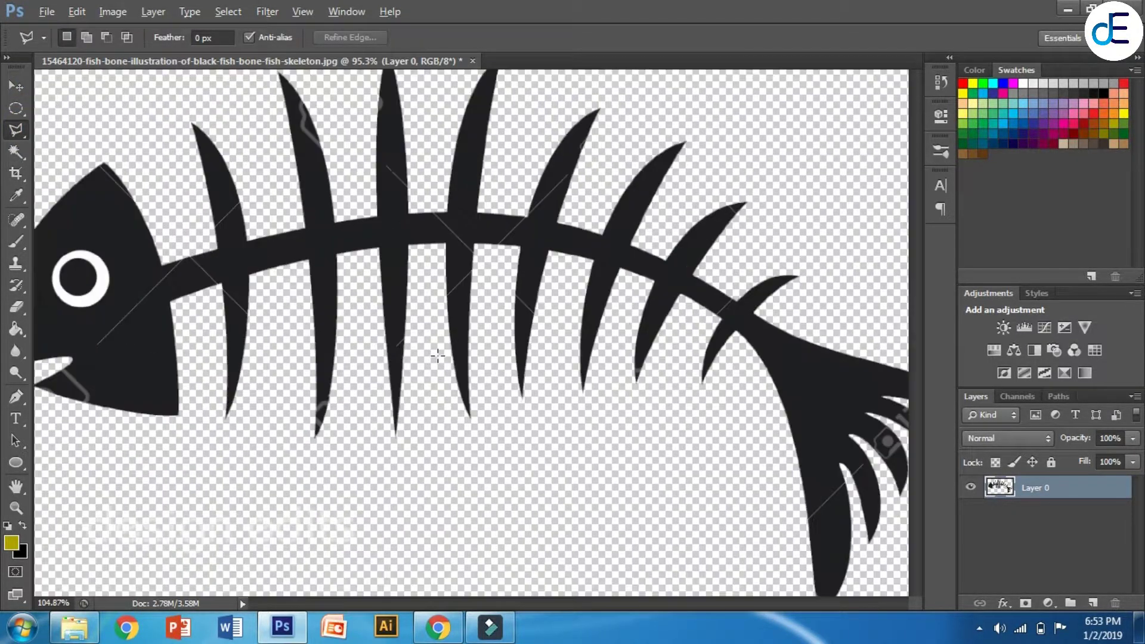
scroll(375, 313, "up", 3)
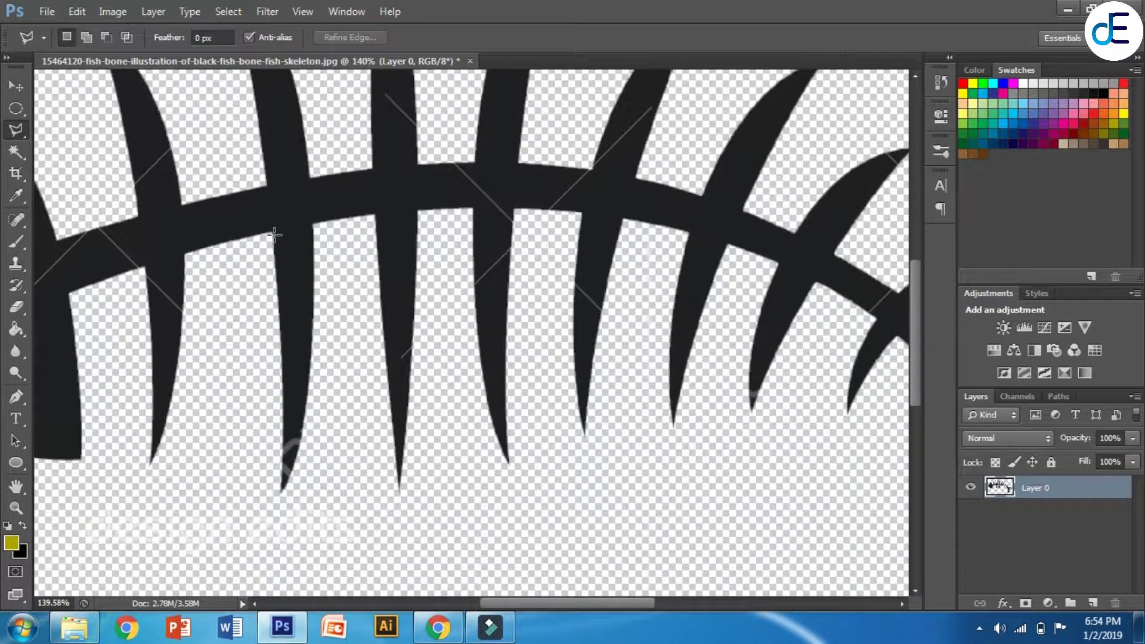
scroll(274, 234, "up", 1)
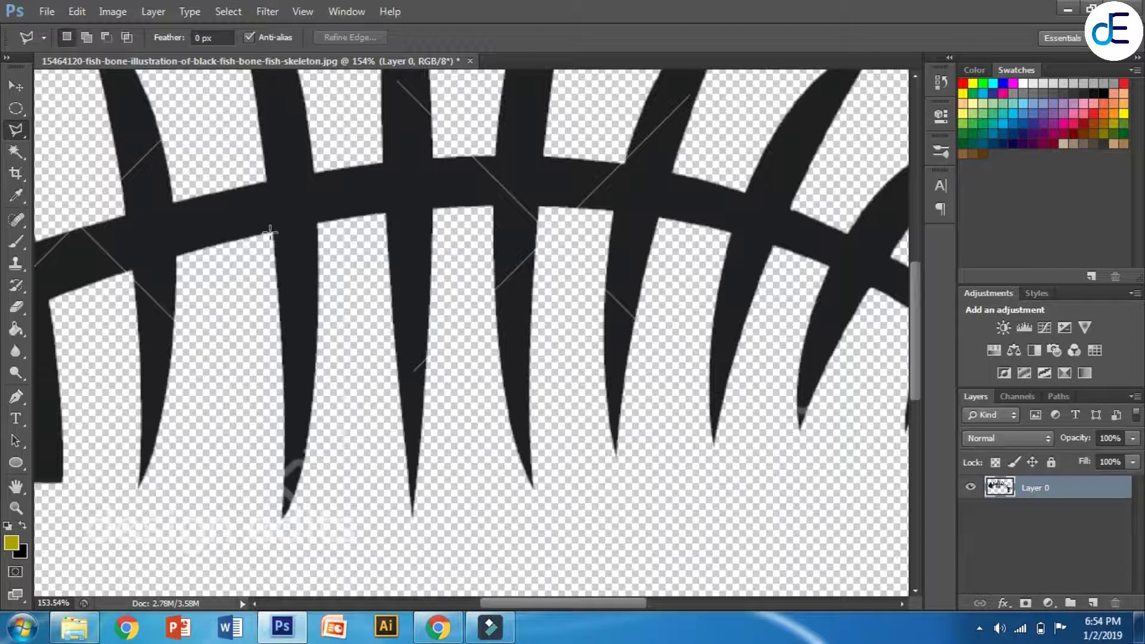
left_click(271, 233)
left_click(326, 223)
left_click(337, 271)
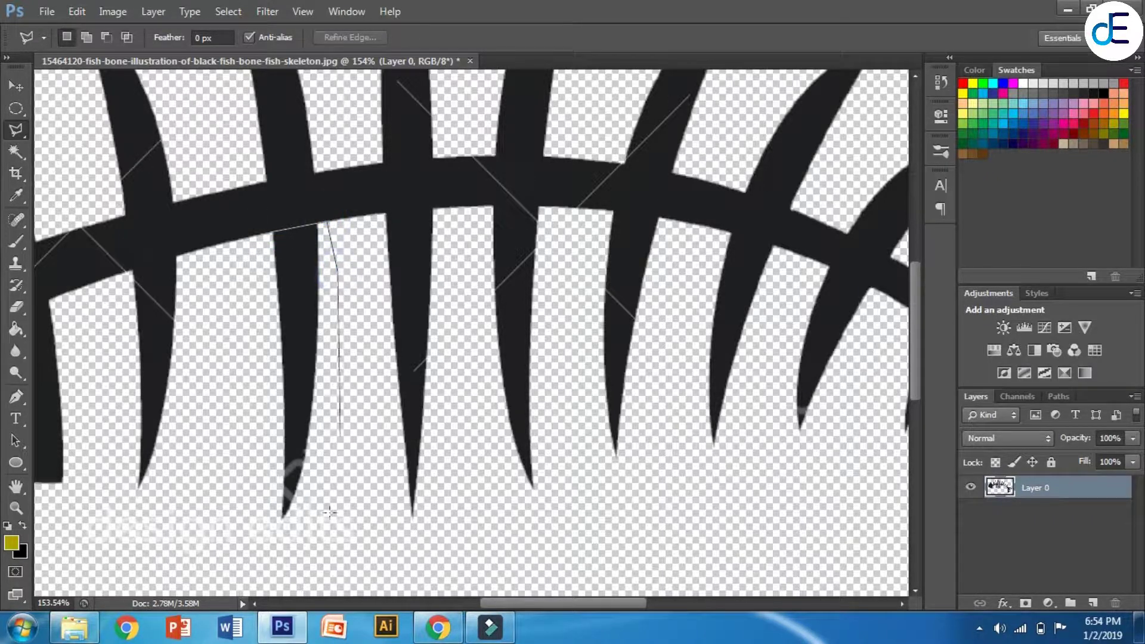
left_click(329, 511)
left_click(293, 548)
left_click(233, 525)
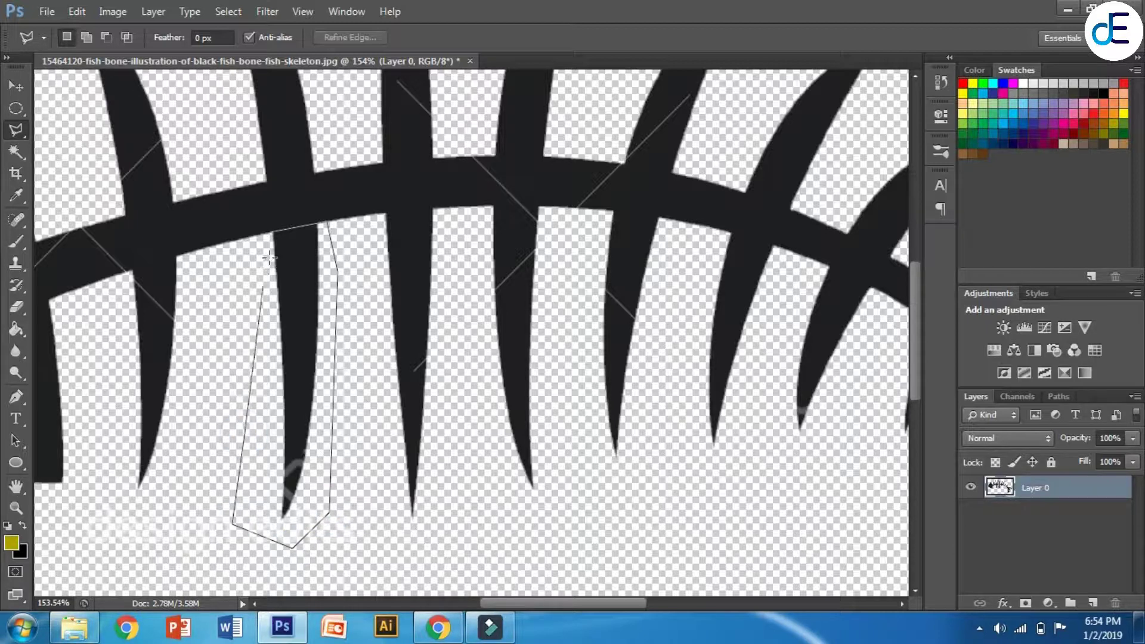
left_click(271, 232)
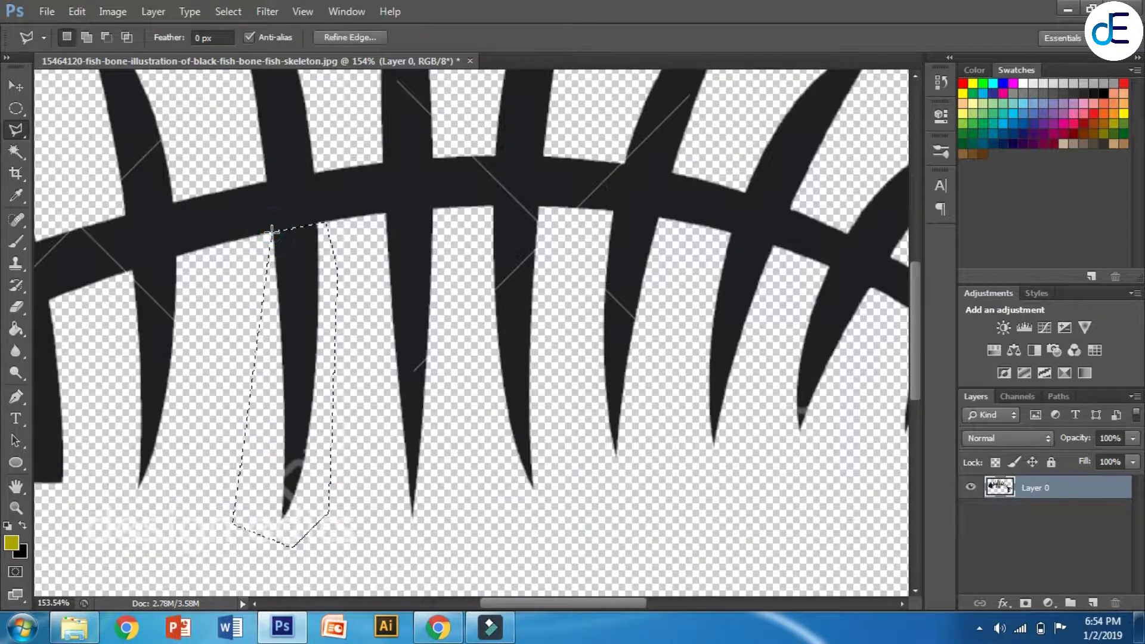
Outline the third lower rib from the head with the Polygonal Lasso and delete it up to the spine's edge
left_click(386, 211)
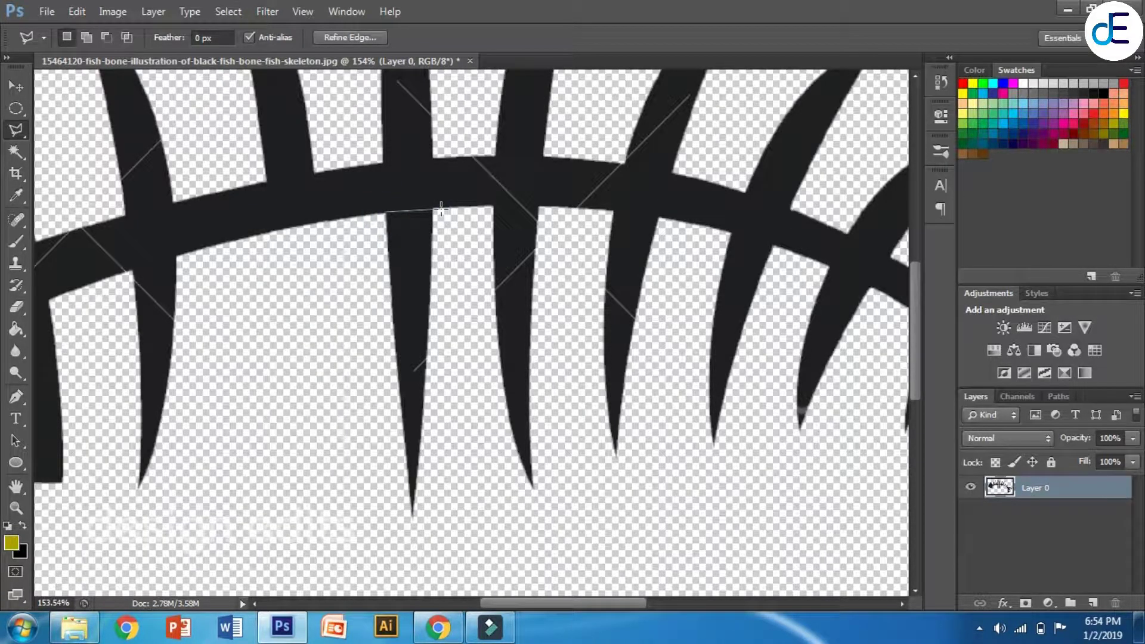
left_click(441, 210)
left_click(448, 276)
left_click(454, 517)
left_click(416, 545)
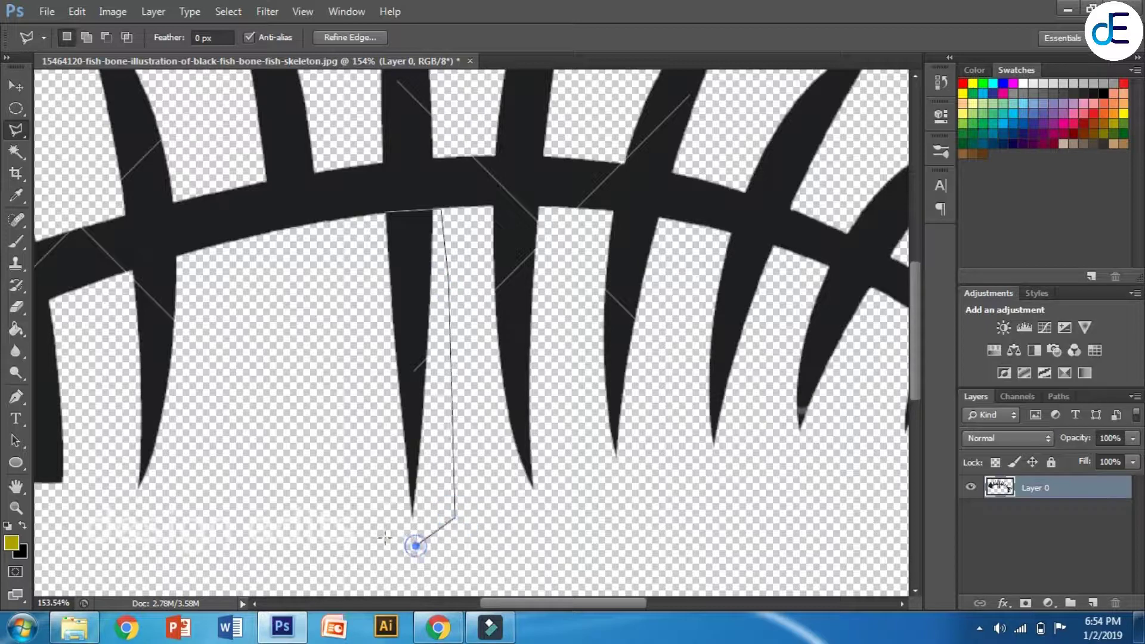
left_click(369, 529)
left_click(345, 408)
left_click(358, 292)
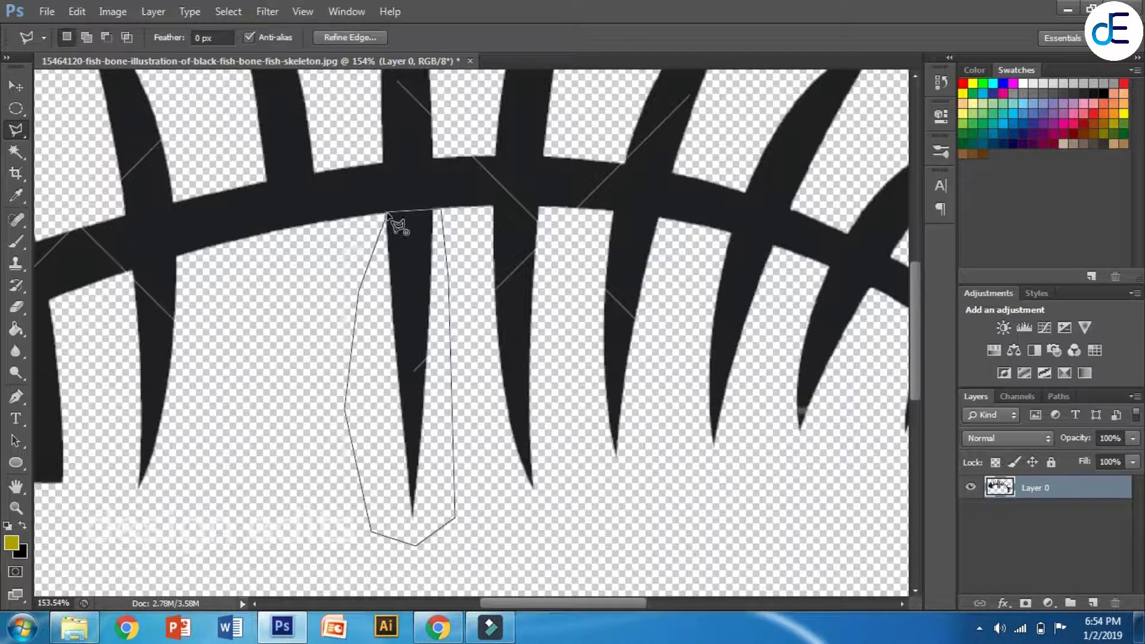
left_click(386, 213)
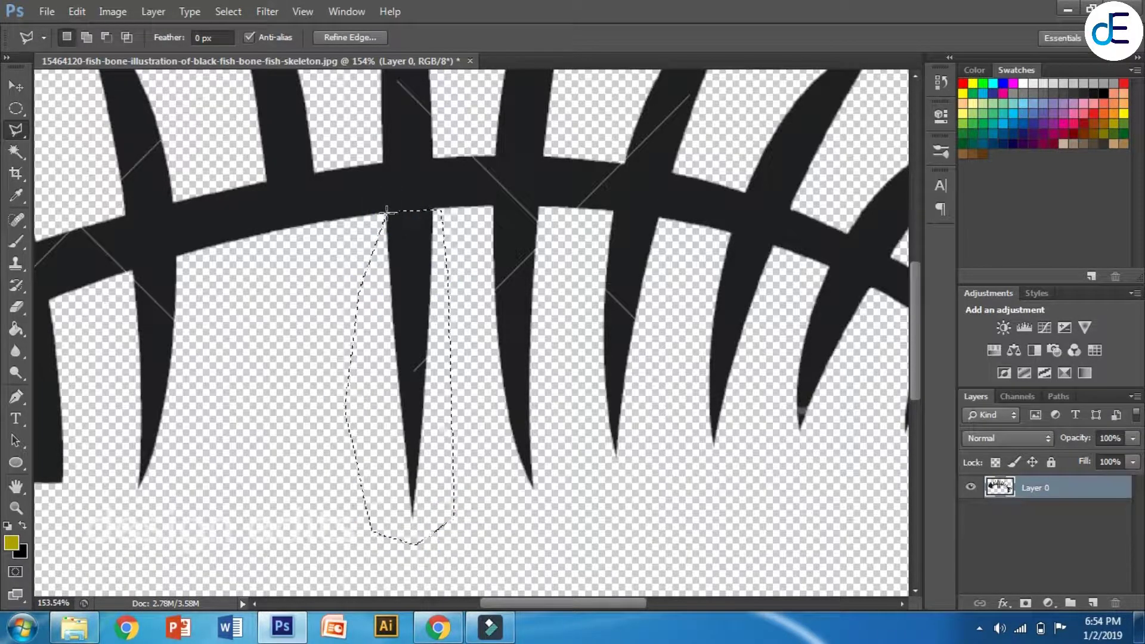
Outline the fourth lower rib from the head with the Polygonal Lasso and delete it up to the spine's edge
left_click(492, 206)
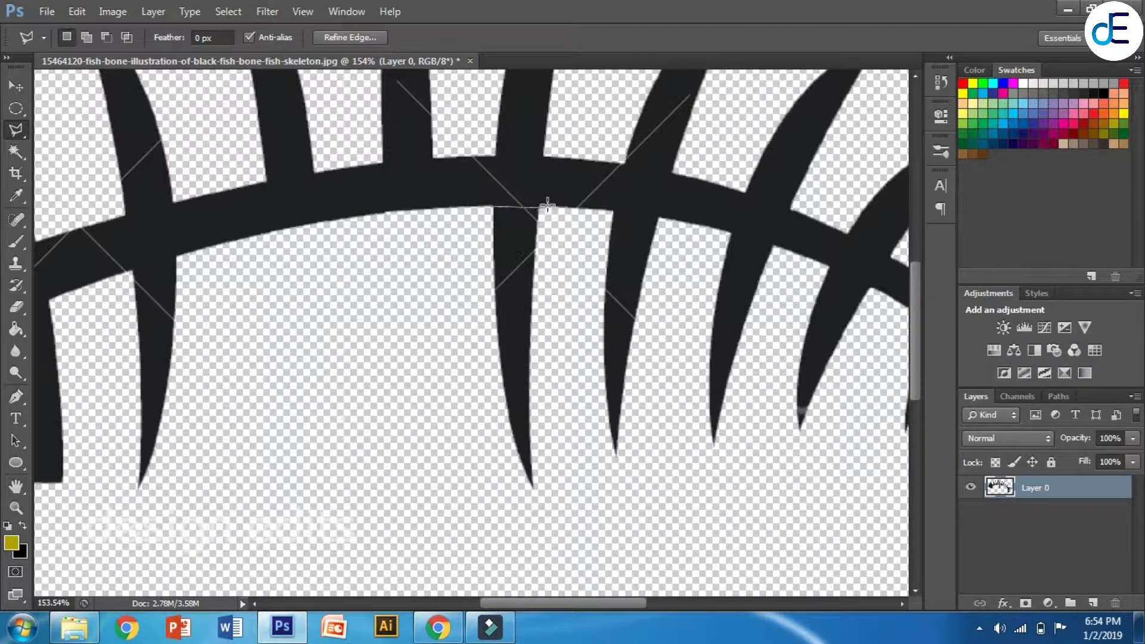
left_click(549, 206)
left_click(576, 490)
left_click(541, 538)
left_click(438, 484)
left_click(409, 431)
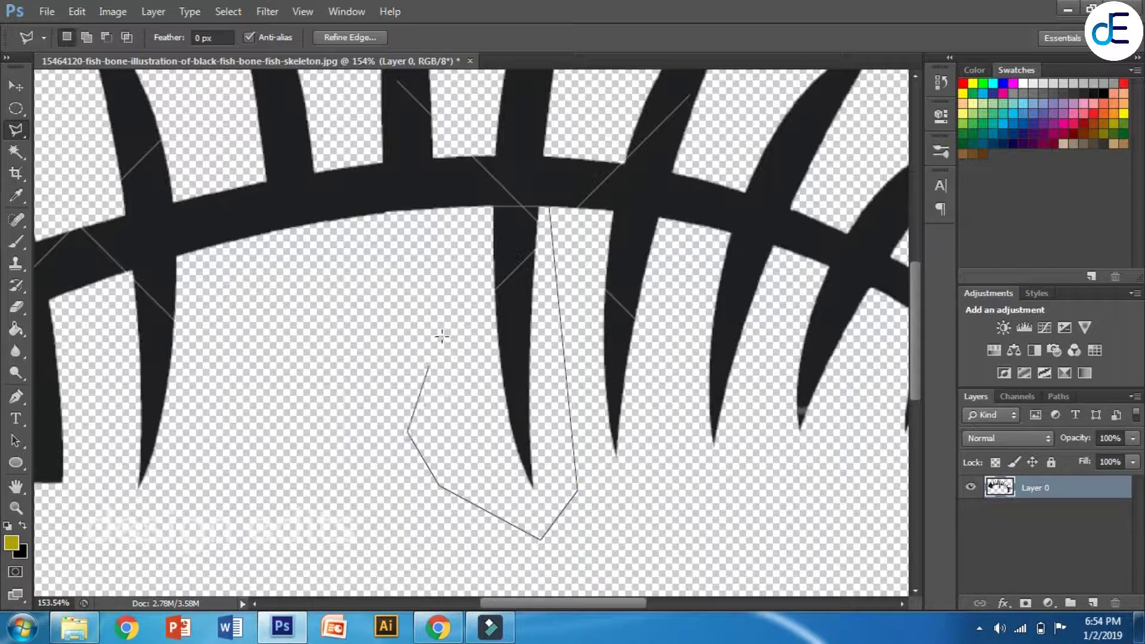
left_click(496, 207)
left_click(495, 206)
left_click(495, 206)
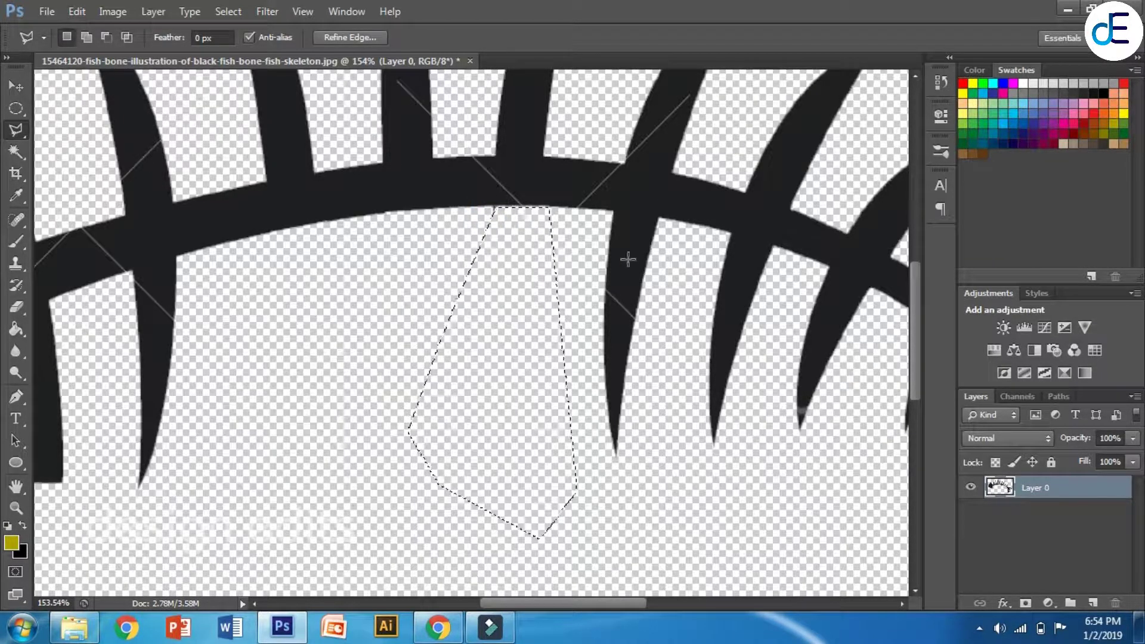
Outline the fifth lower rib from the head with the Polygonal Lasso and delete it up to the spine's edge
left_click(611, 211)
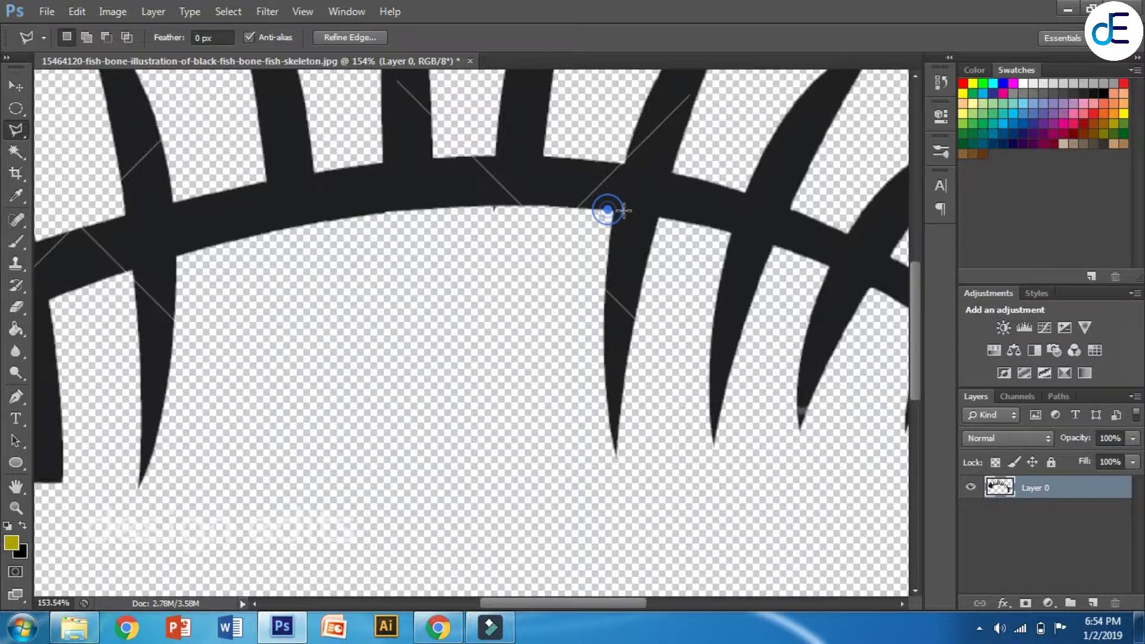
left_click(674, 220)
left_click(672, 471)
left_click(630, 509)
left_click(543, 472)
left_click(523, 344)
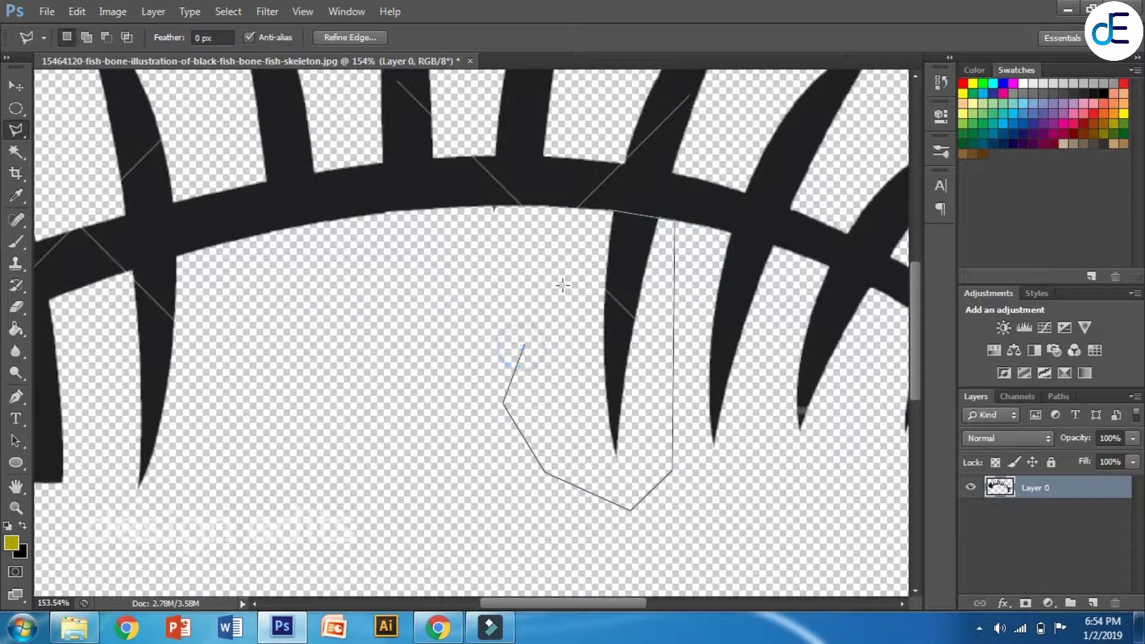
left_click(609, 210)
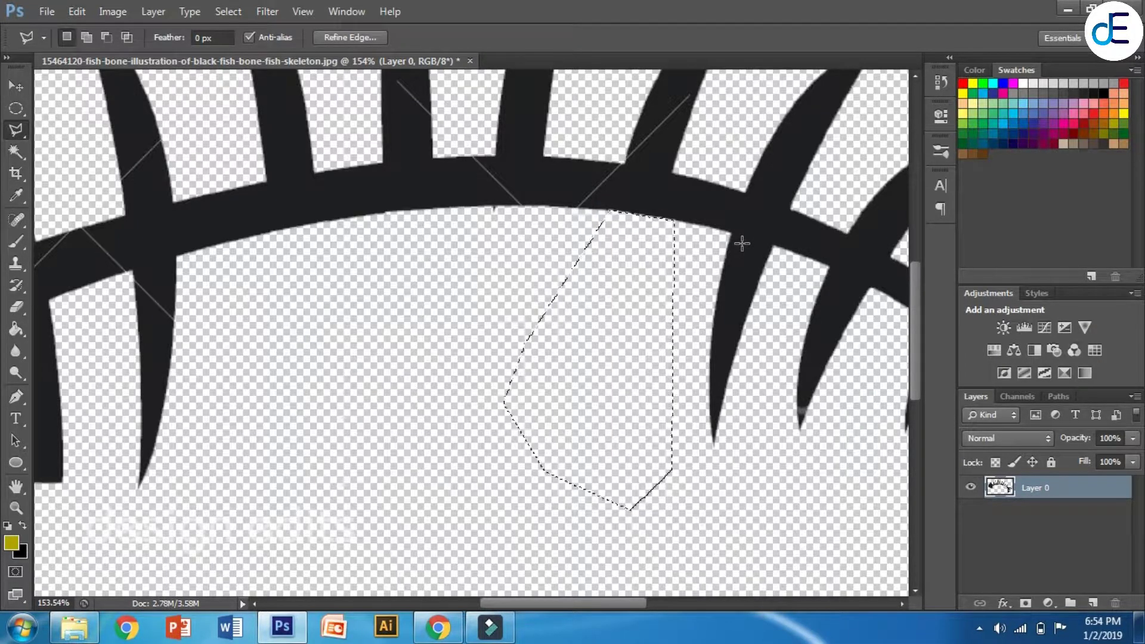
Outline the second lower rib from the tail with the Polygonal Lasso and delete it up to the spine's edge
scroll(742, 243, "down", 4)
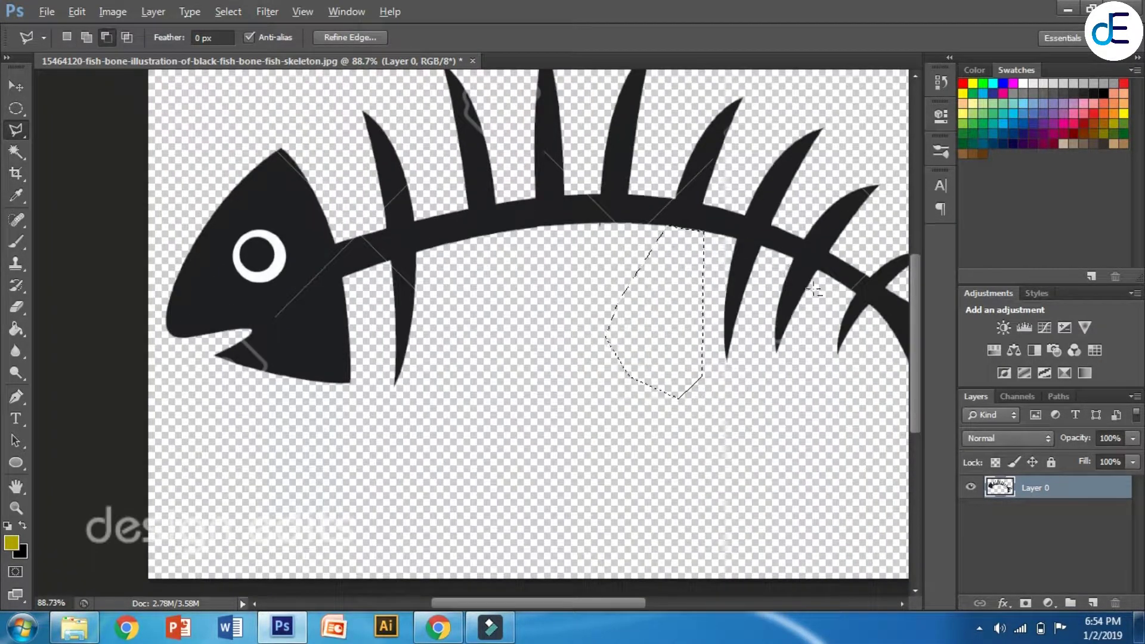
key("alt")
left_click_drag(614, 600, 659, 604)
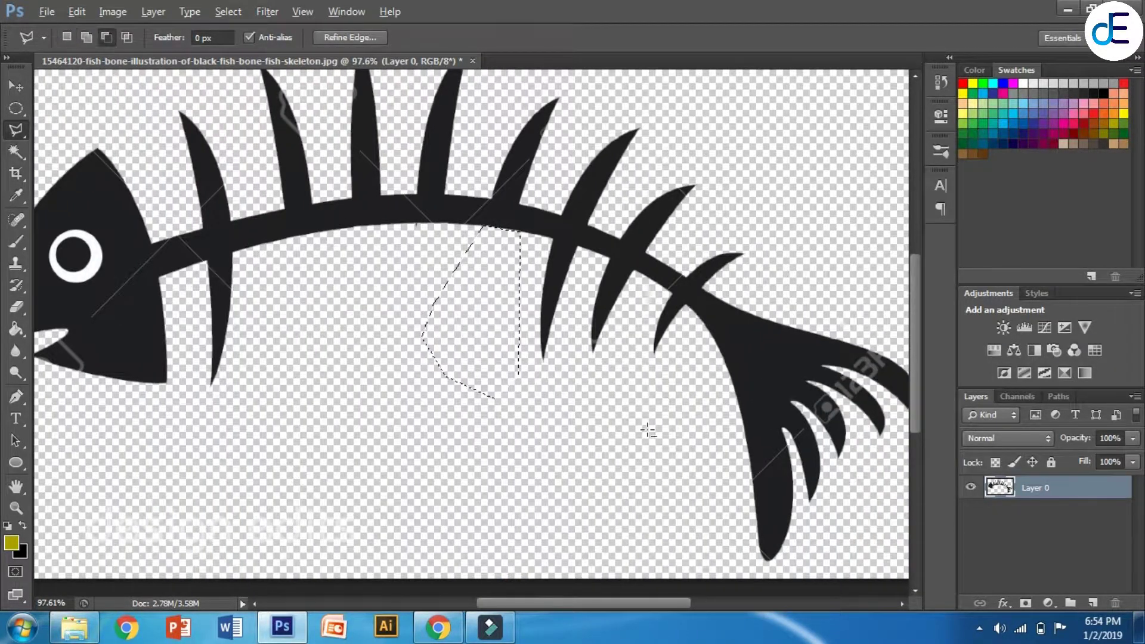
scroll(648, 434, "up", 3)
scroll(667, 384, "up", 2)
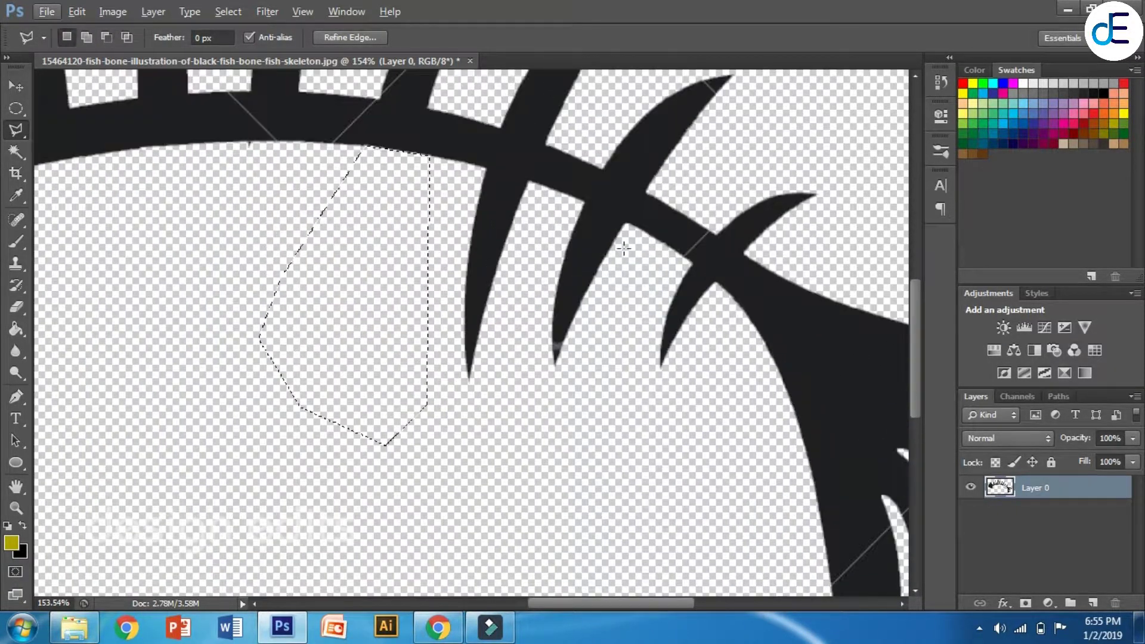
left_click(585, 204)
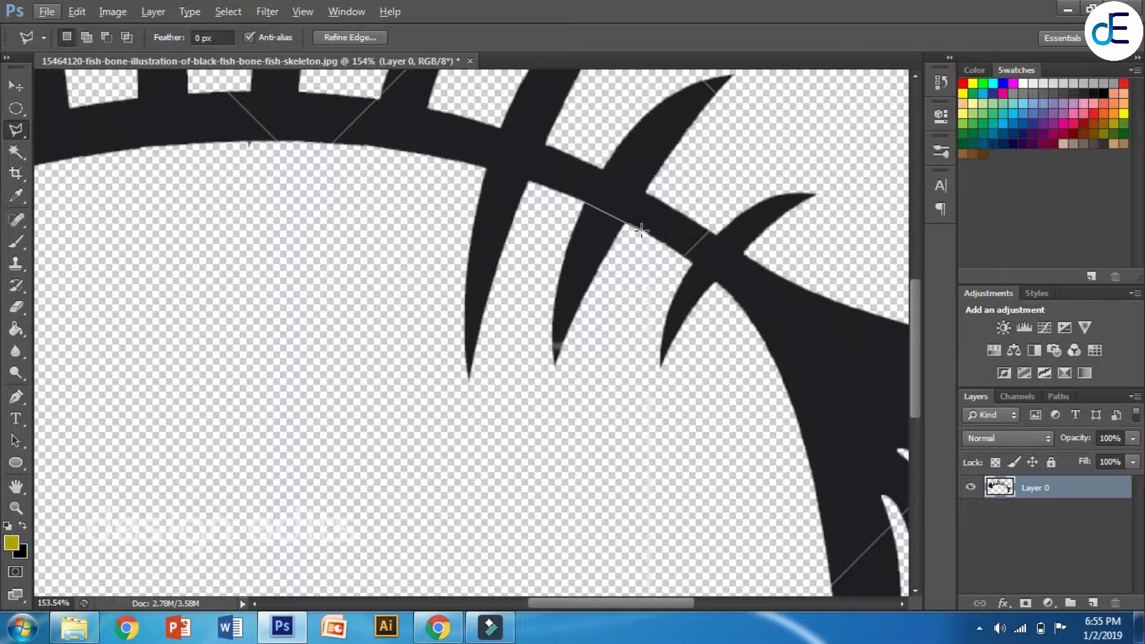
left_click(641, 231)
left_click(620, 349)
left_click(568, 424)
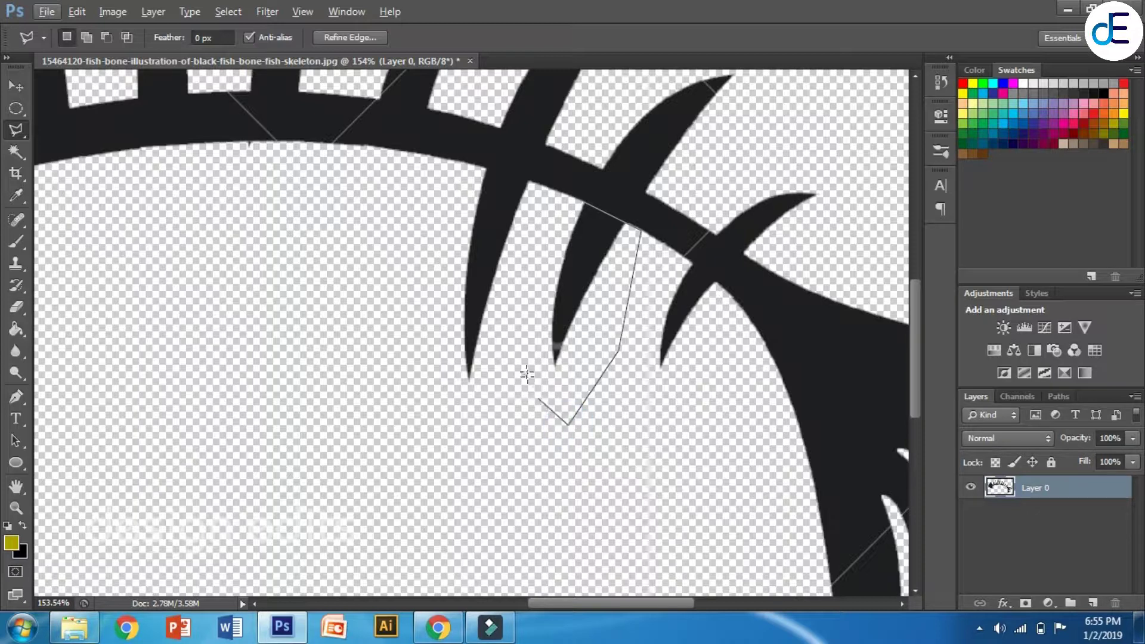
left_click(528, 377)
left_click(519, 304)
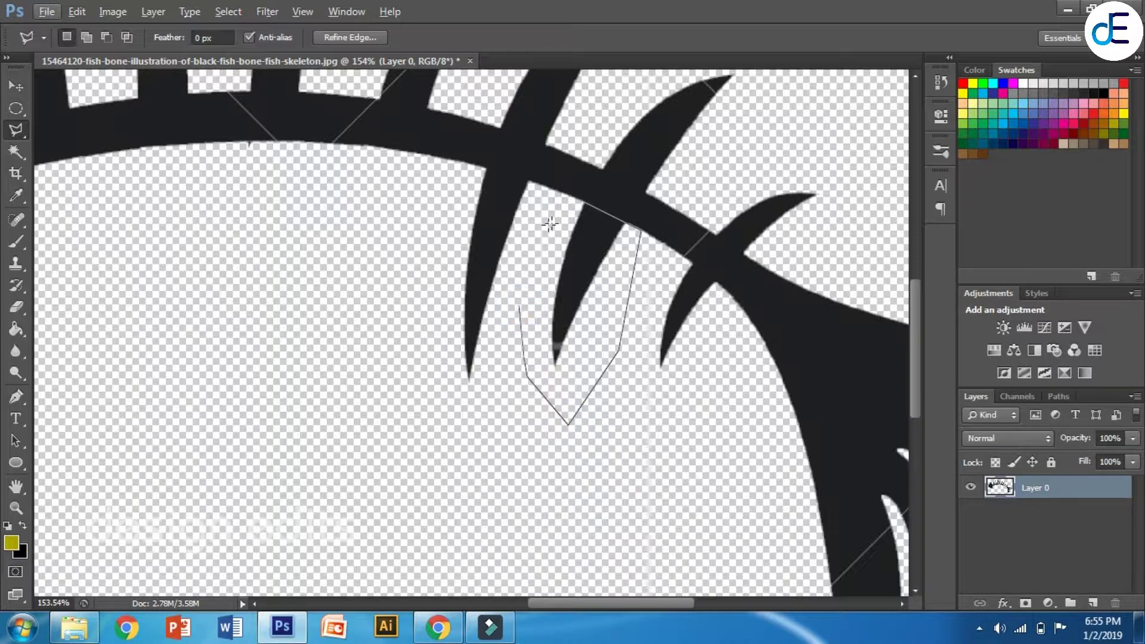
left_click(585, 204)
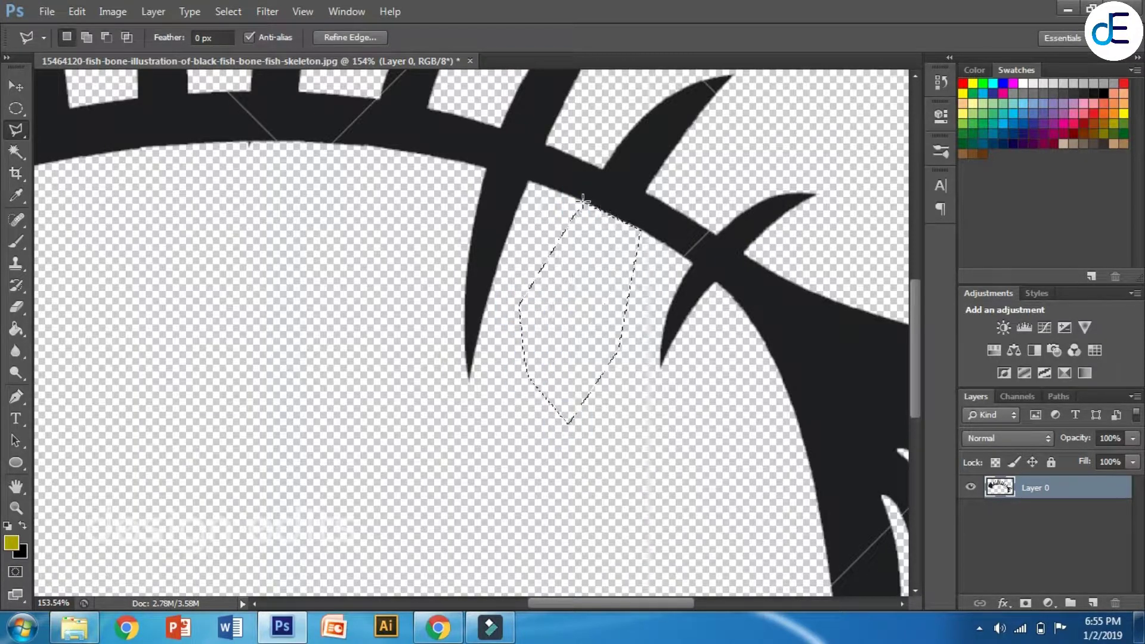
Outline the small lower rib nearest the tail with the Polygonal Lasso and delete it up to the spine's edge
left_click(687, 257)
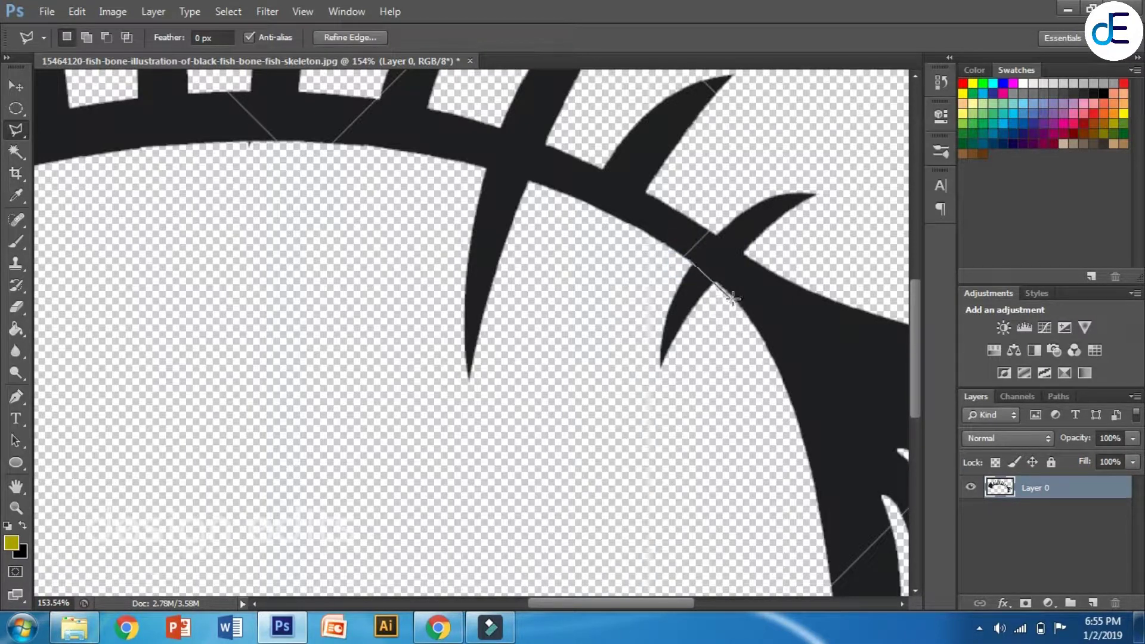
left_click(732, 296)
left_click(691, 369)
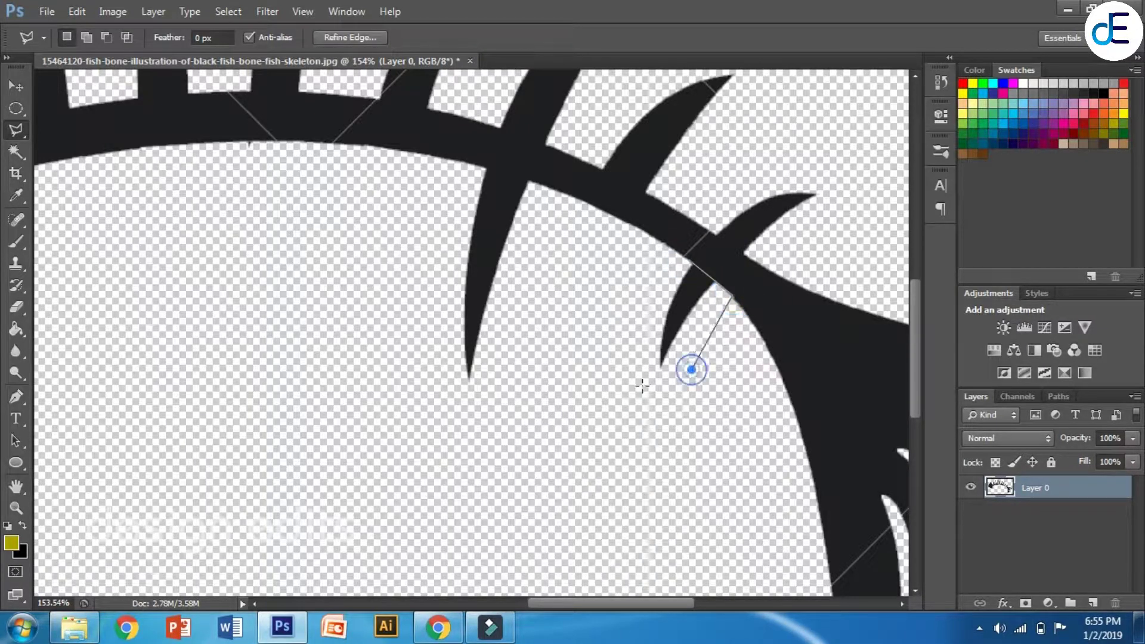
left_click(636, 385)
left_click(620, 333)
left_click(639, 284)
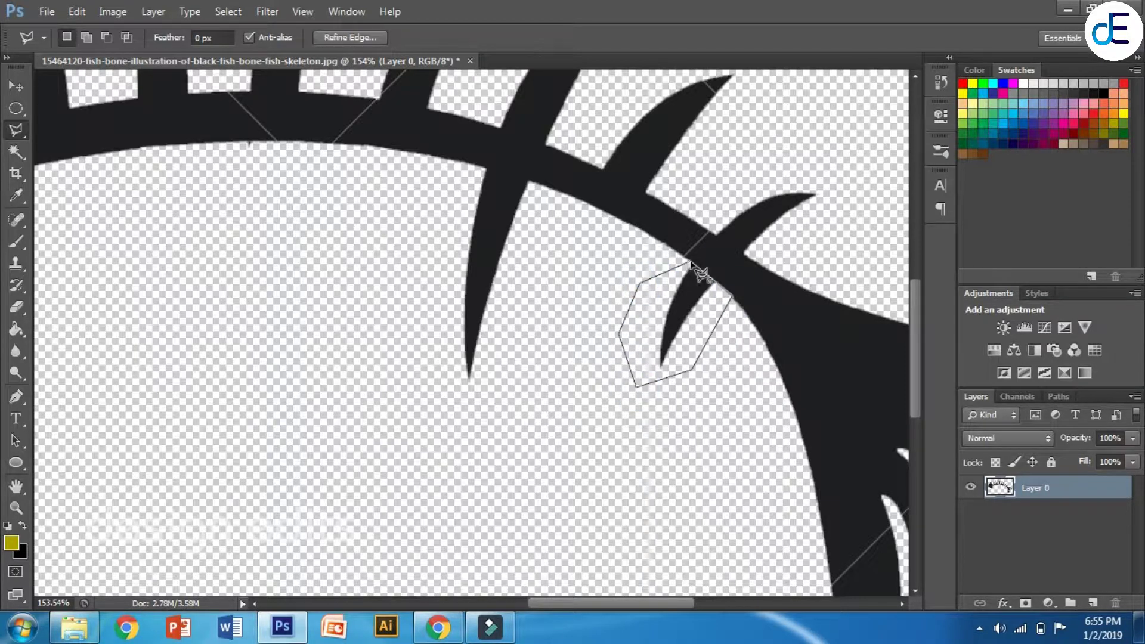
left_click(690, 262)
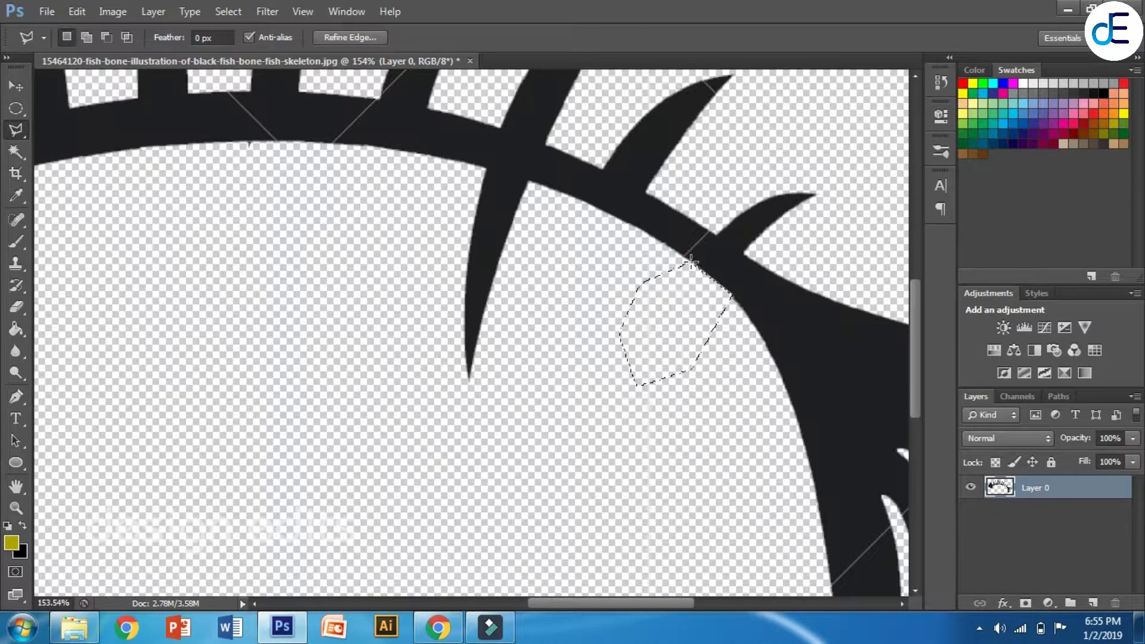
Outline the second upper rib from the tail with the Polygonal Lasso and delete it down to the spine's edge
scroll(672, 270, "up", 4)
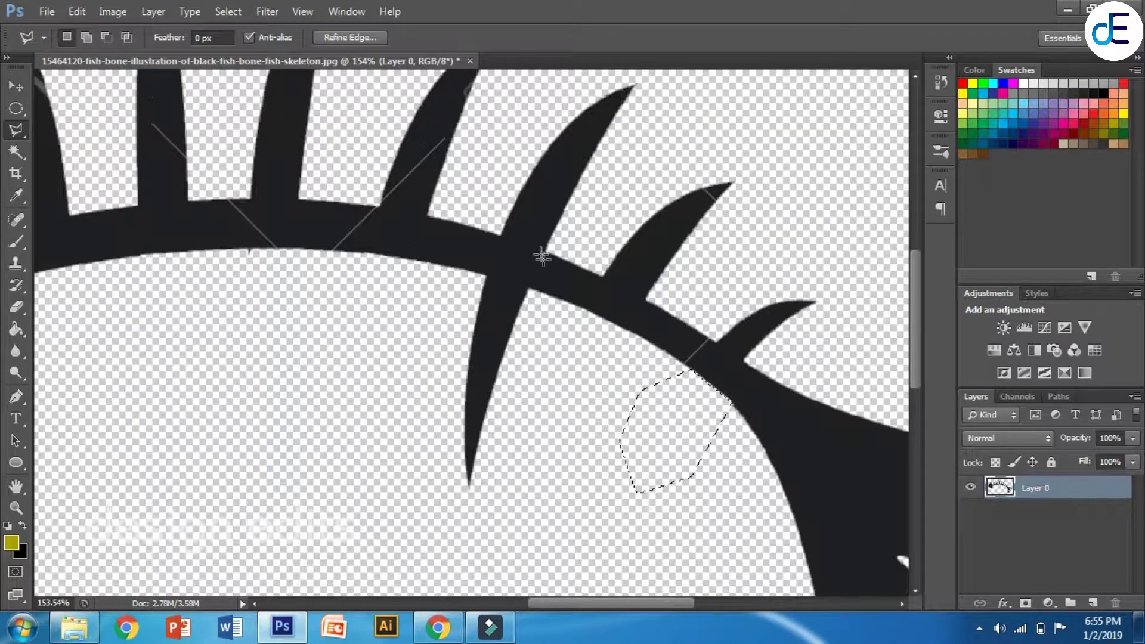
left_click(600, 275)
left_click(657, 306)
left_click(748, 224)
left_click(757, 149)
left_click(676, 154)
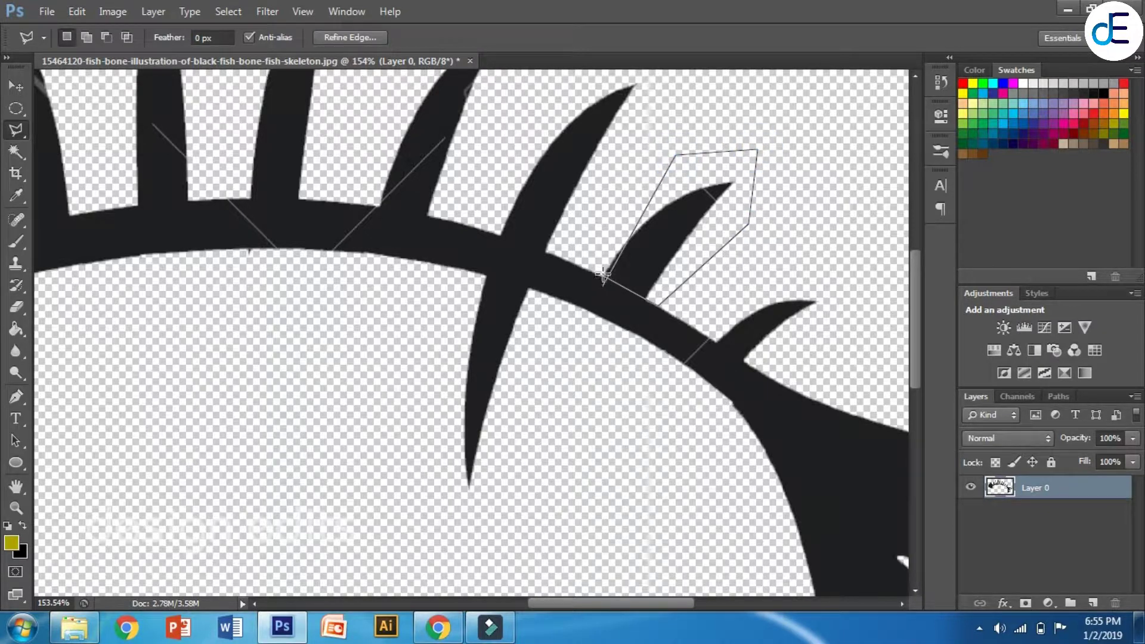
left_click(601, 275)
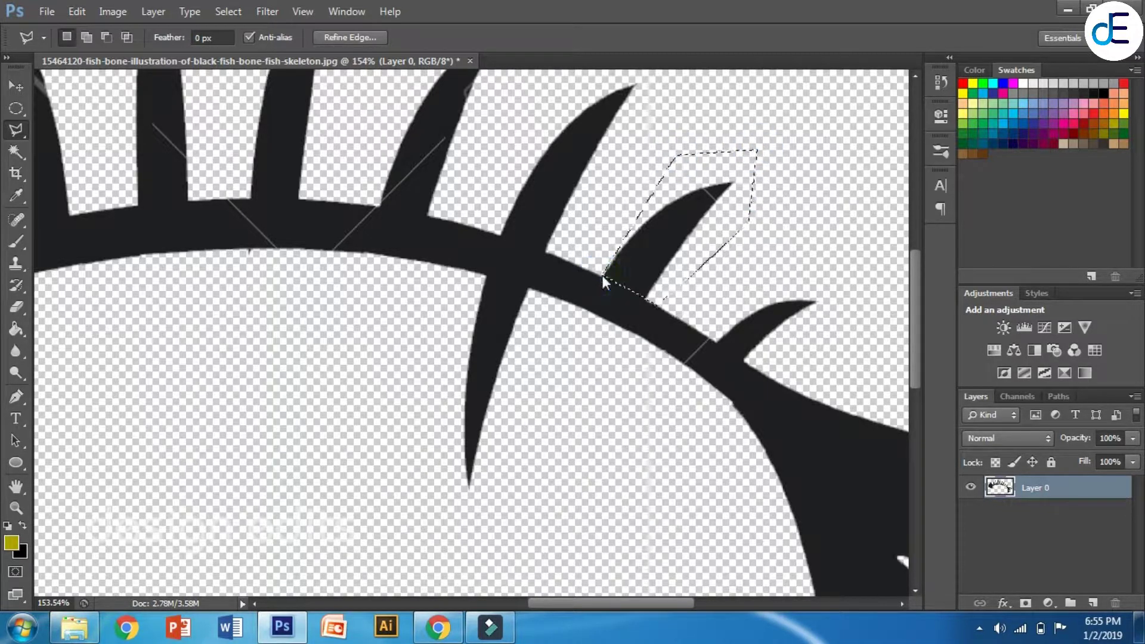
Outline the small upper rib nearest the tail with the Polygonal Lasso and delete it down to the spine's edge
left_click(720, 338)
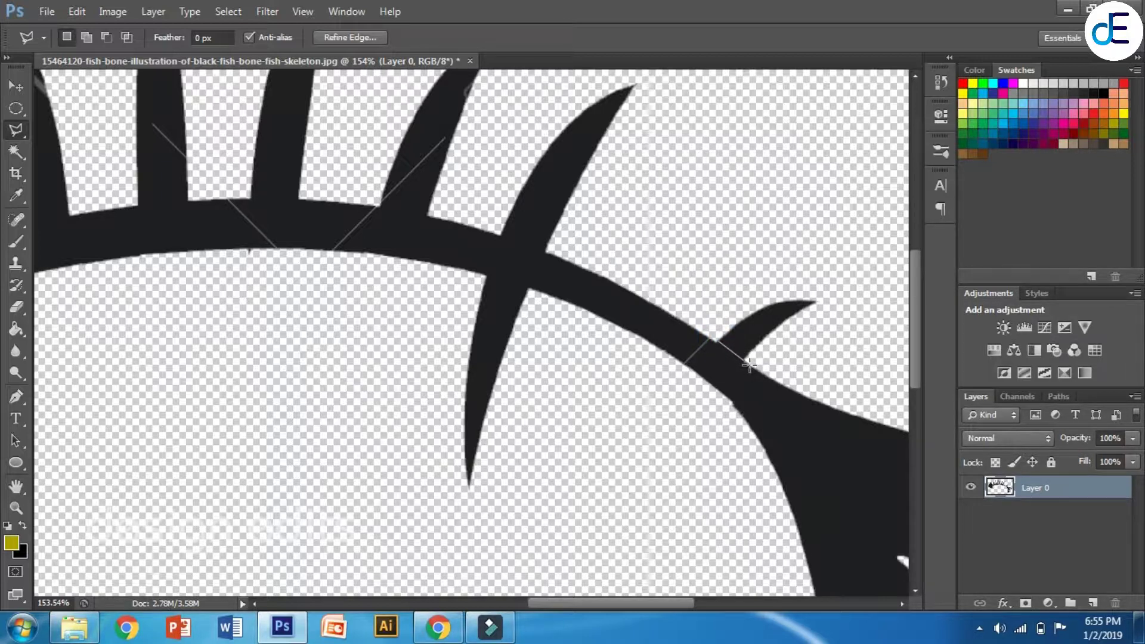
left_click(749, 364)
left_click(832, 301)
left_click(787, 244)
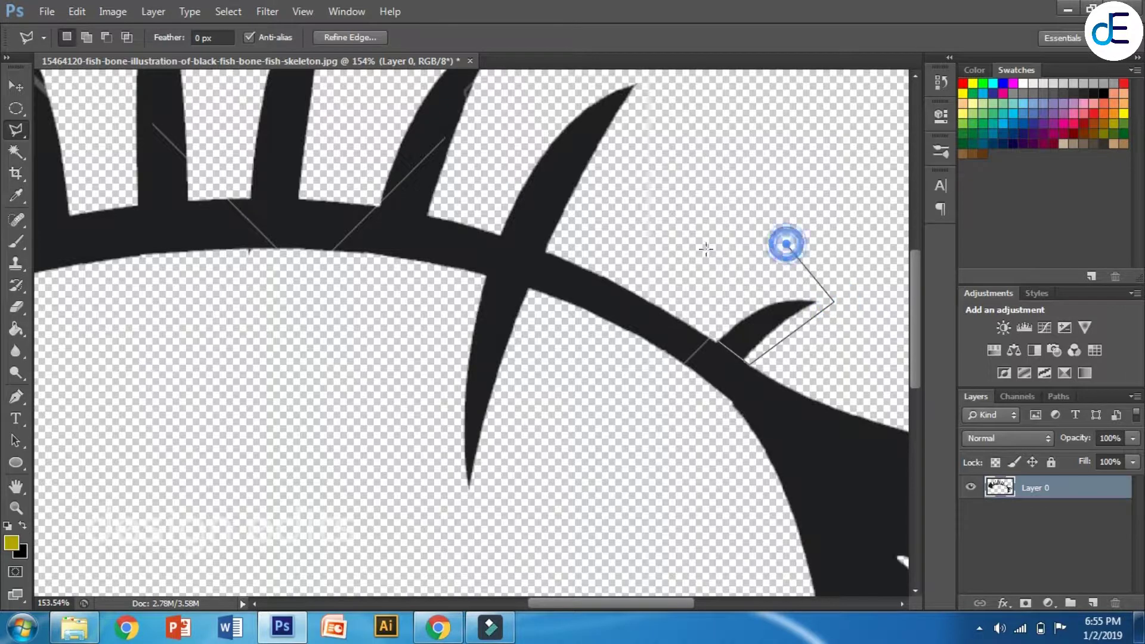
left_click(697, 250)
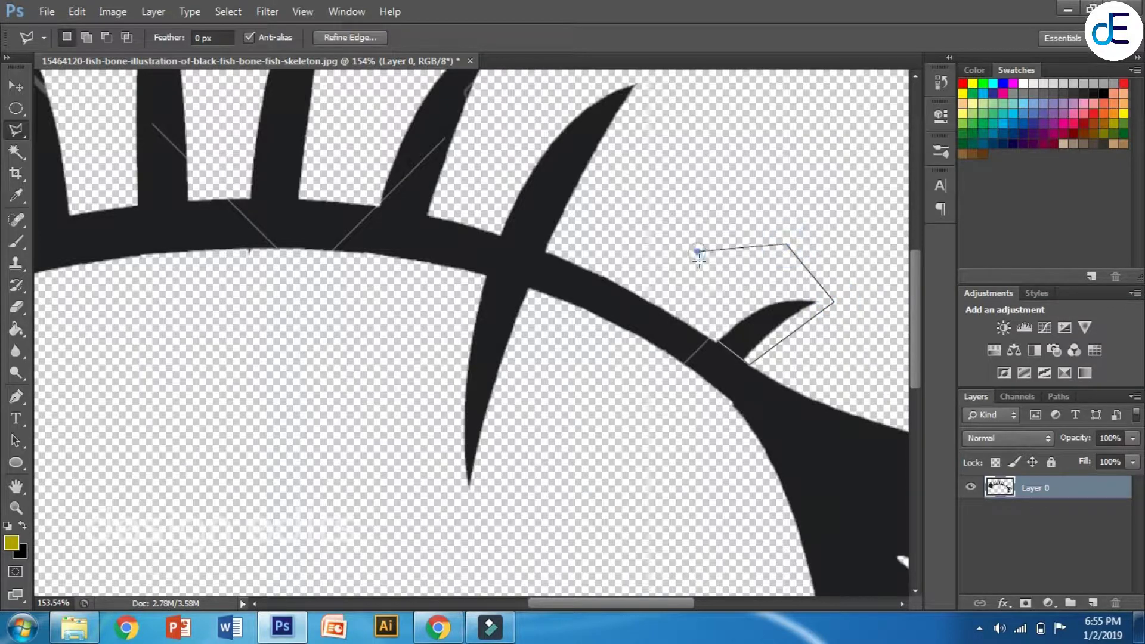
left_click(714, 338)
key("Delete")
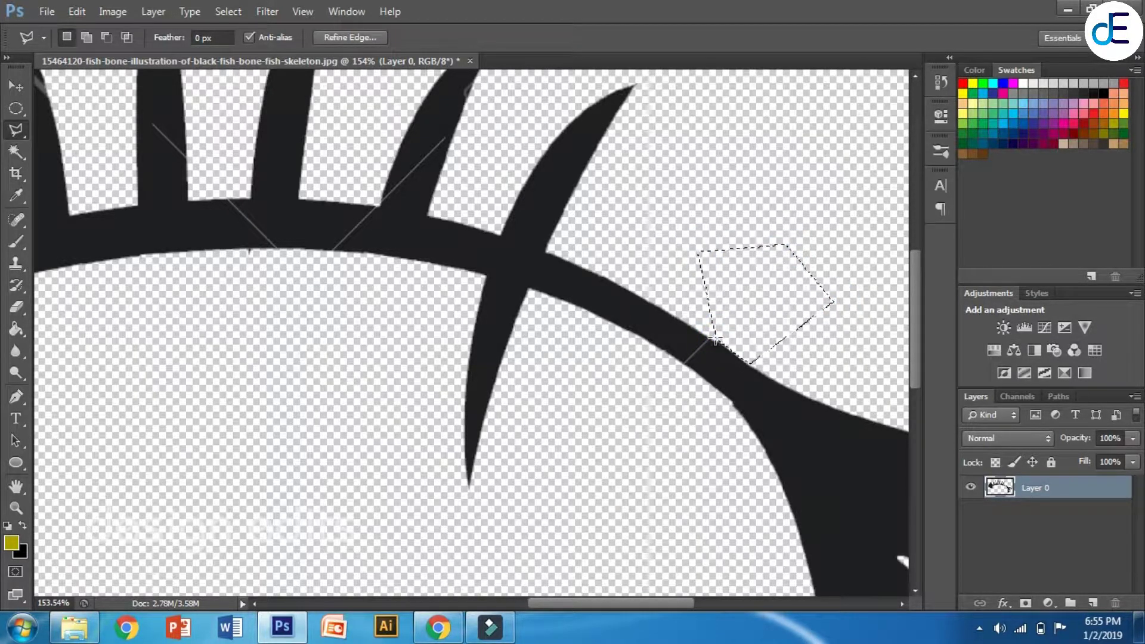
Outline the fifth upper rib from the head with the Polygonal Lasso and delete it down to the spine's edge
scroll(319, 292, "up", 5)
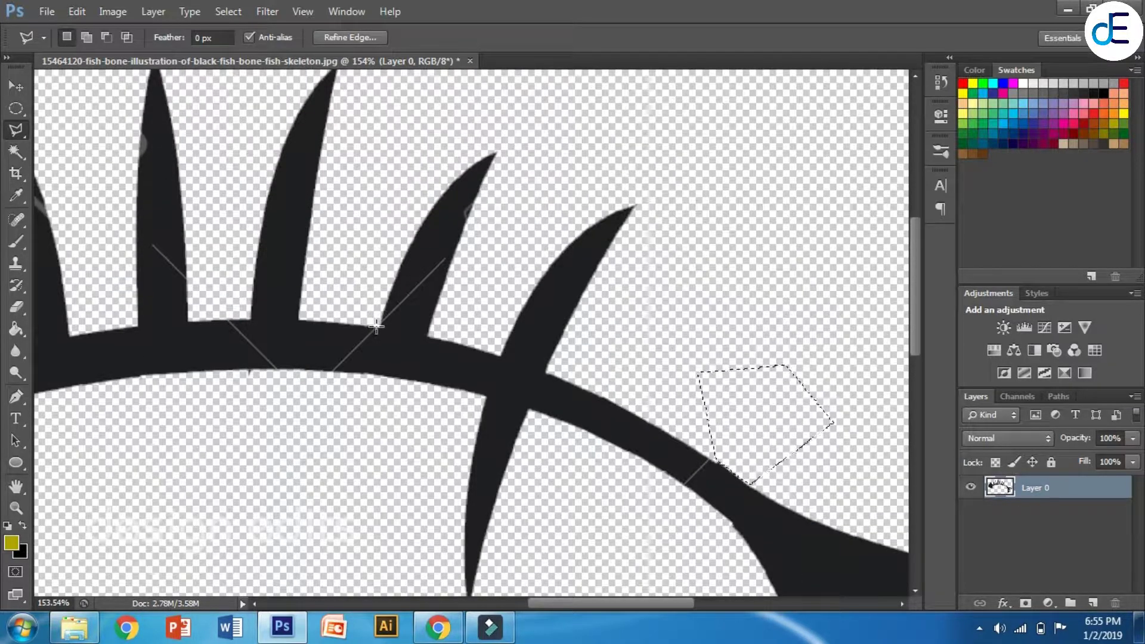
left_click(378, 324)
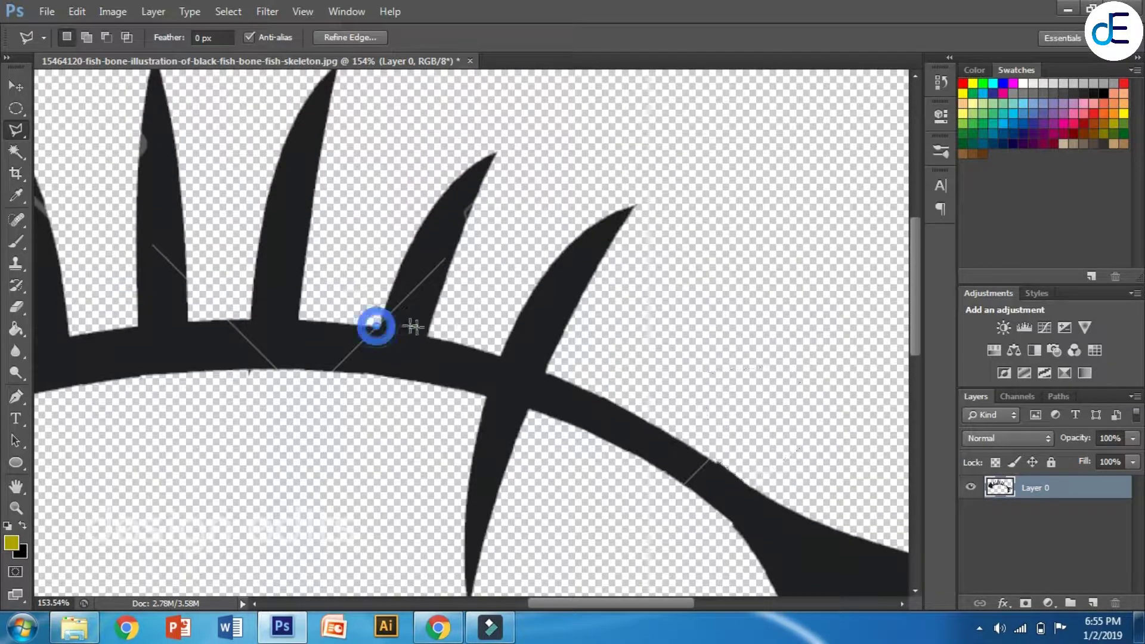
left_click(444, 337)
left_click(528, 125)
left_click(425, 129)
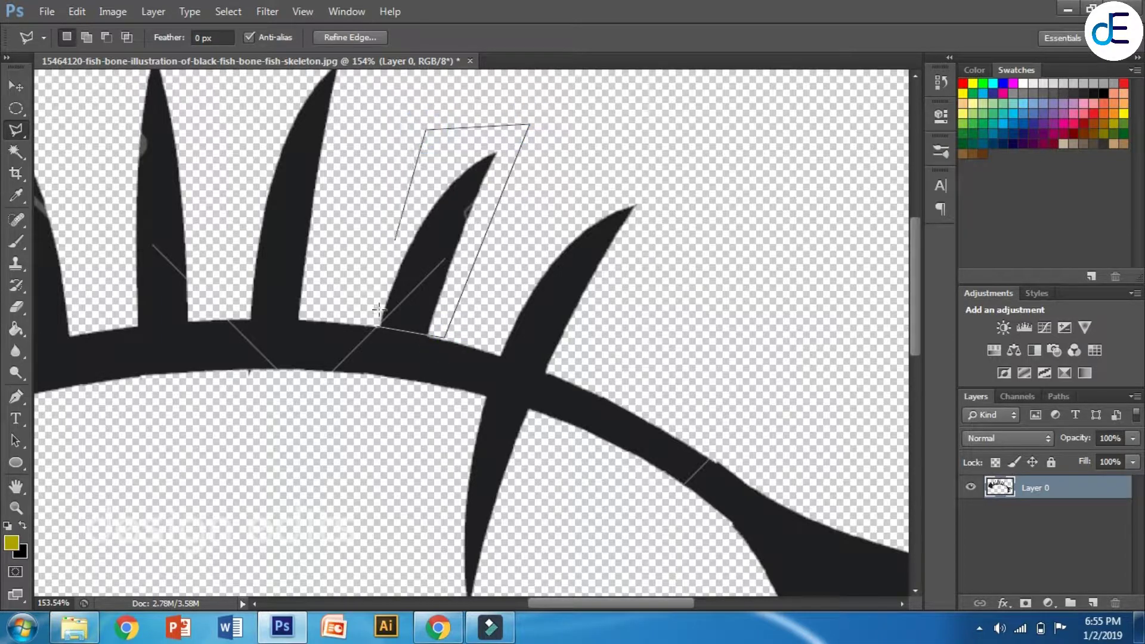
left_click(348, 291)
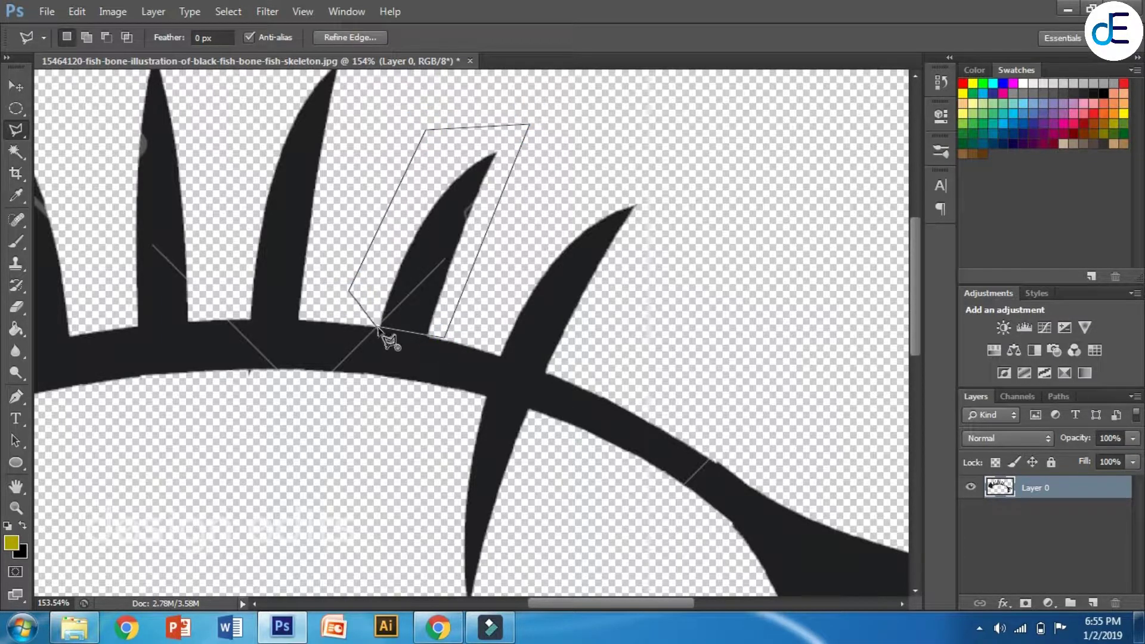
left_click(378, 327)
key("Delete")
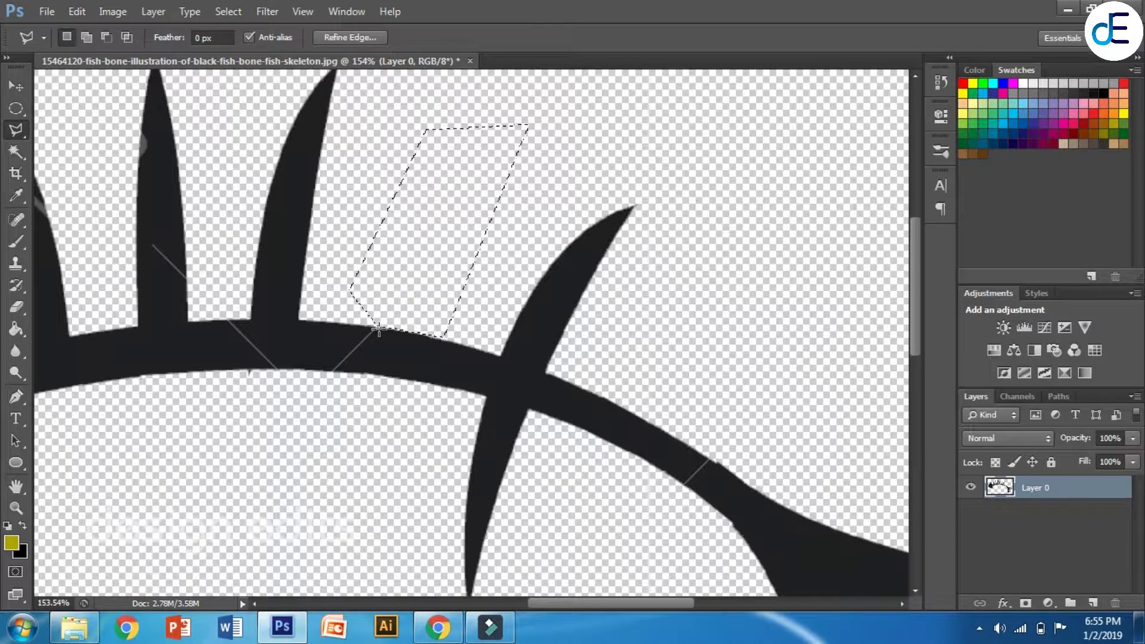
Outline the fourth upper rib from the head with the Polygonal Lasso and delete it down to the spine's edge
left_click(244, 317)
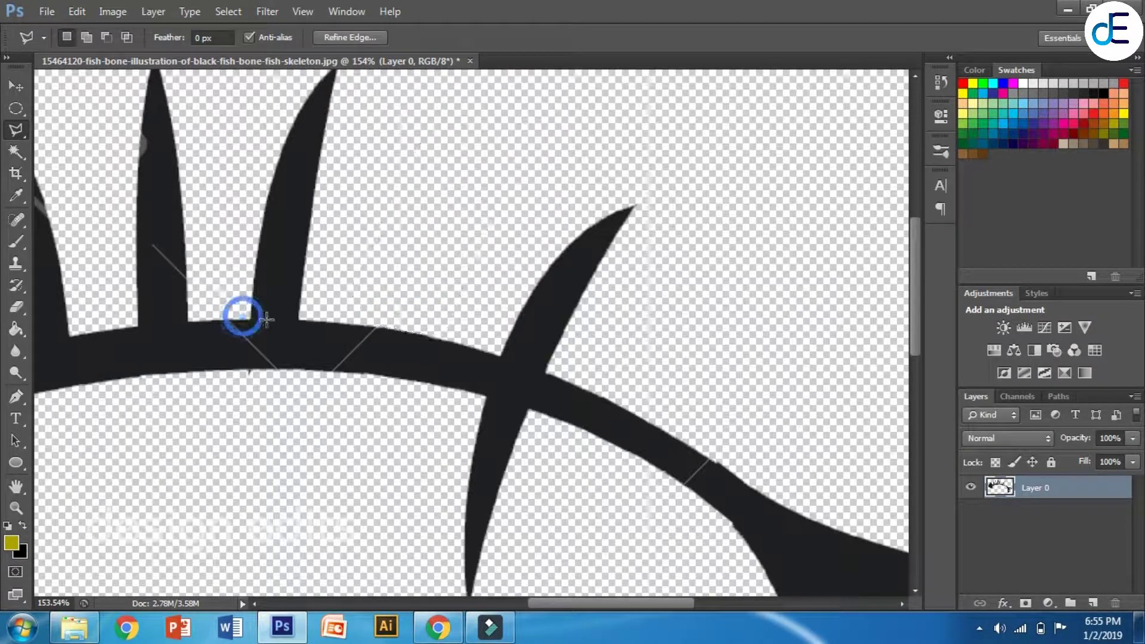
left_click(299, 317)
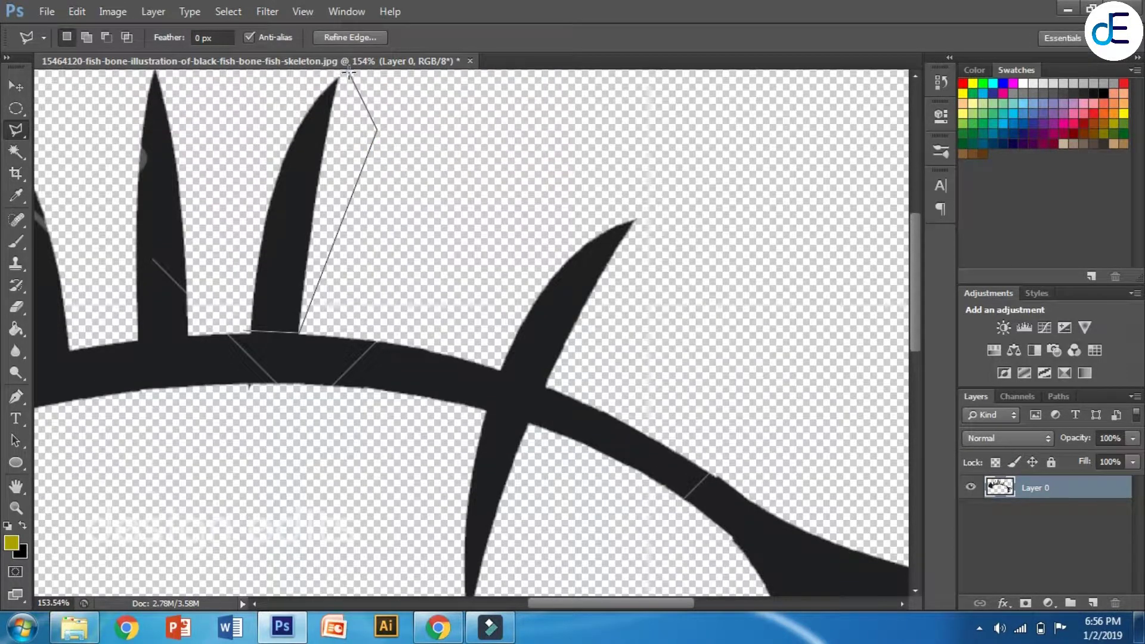
left_click(349, 73)
left_click(294, 76)
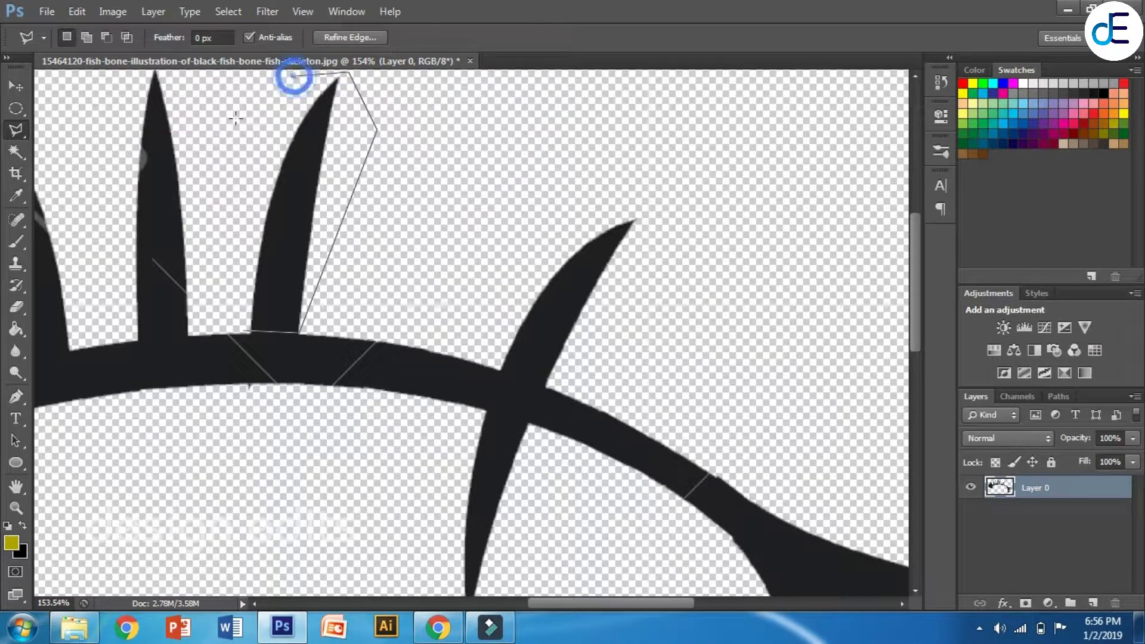
left_click(221, 237)
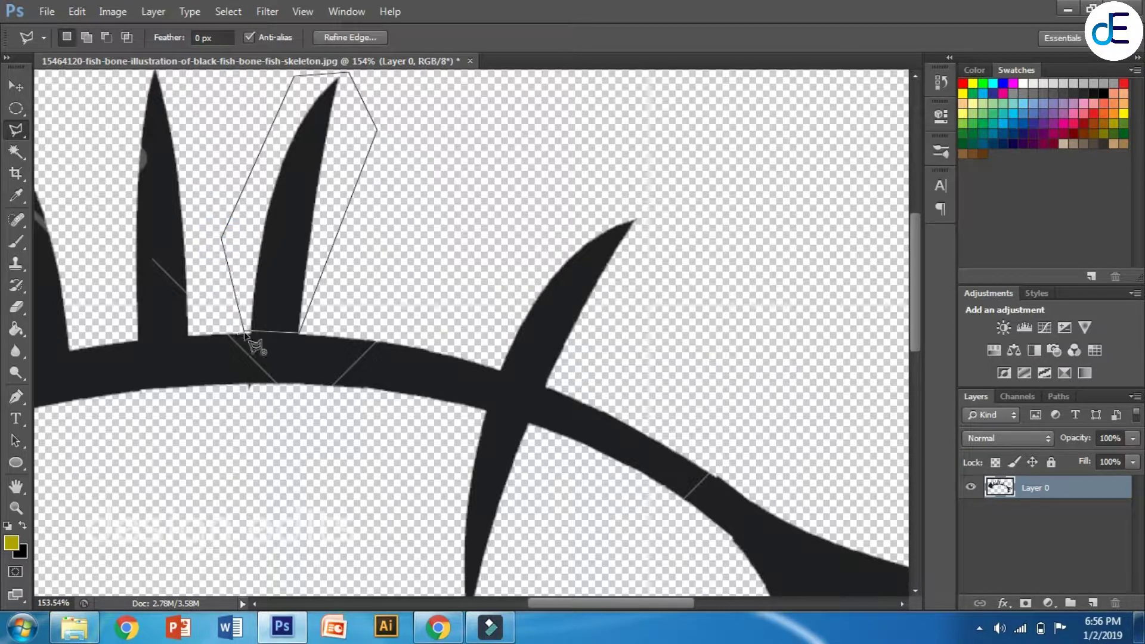
left_click(245, 332)
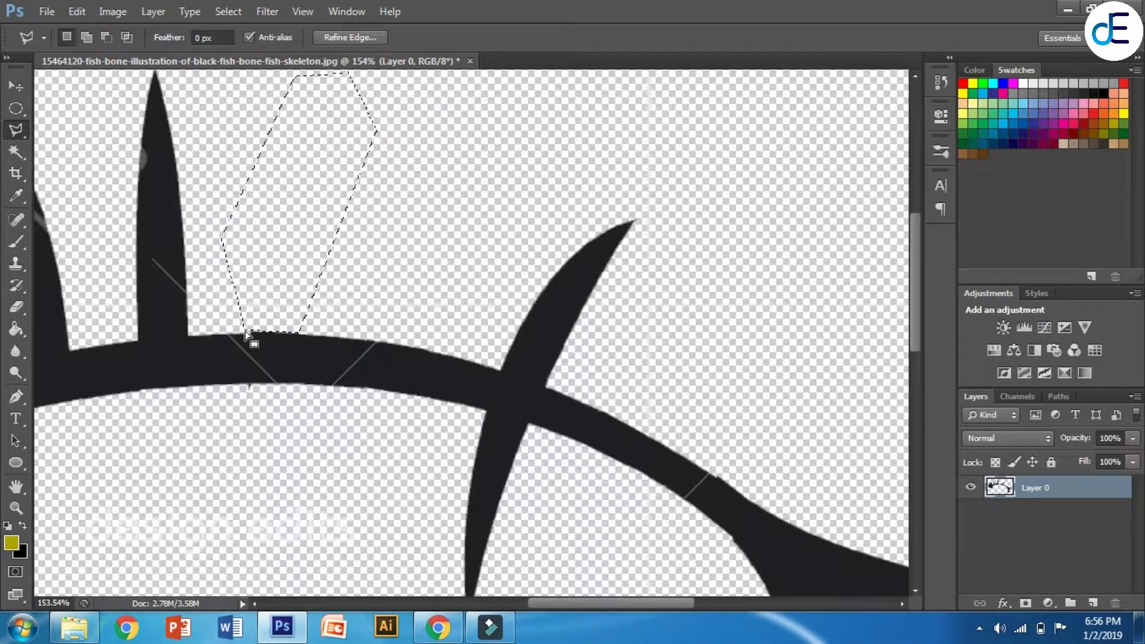
Outline the third upper rib from the head with the Polygonal Lasso and delete it down to the spine's edge
scroll(245, 334, "down", 2)
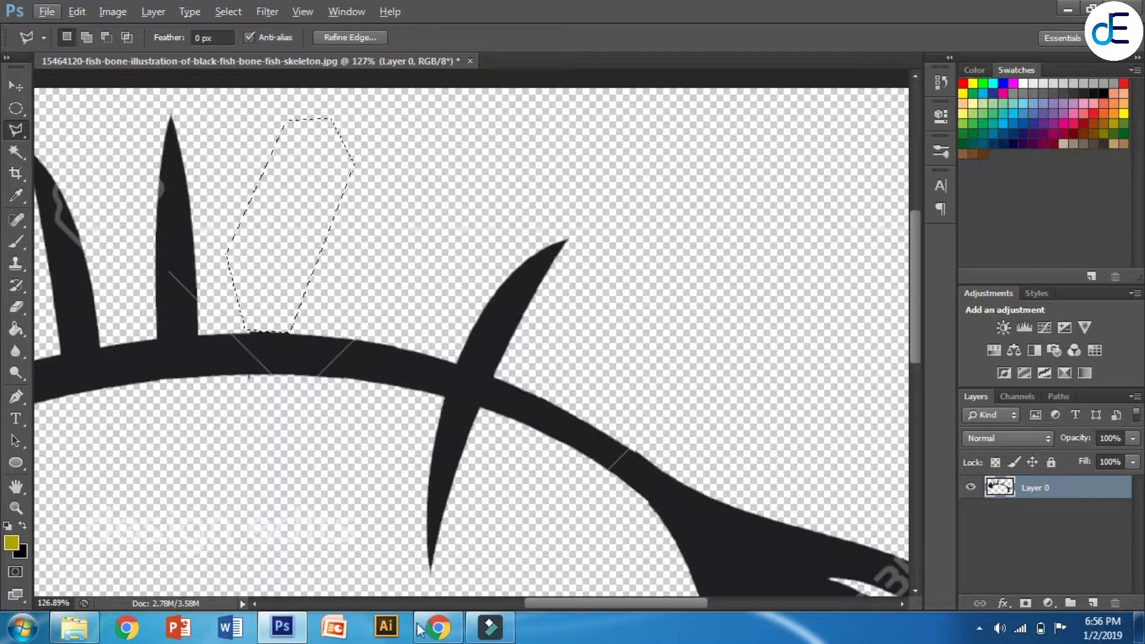
left_click_drag(553, 599, 495, 599)
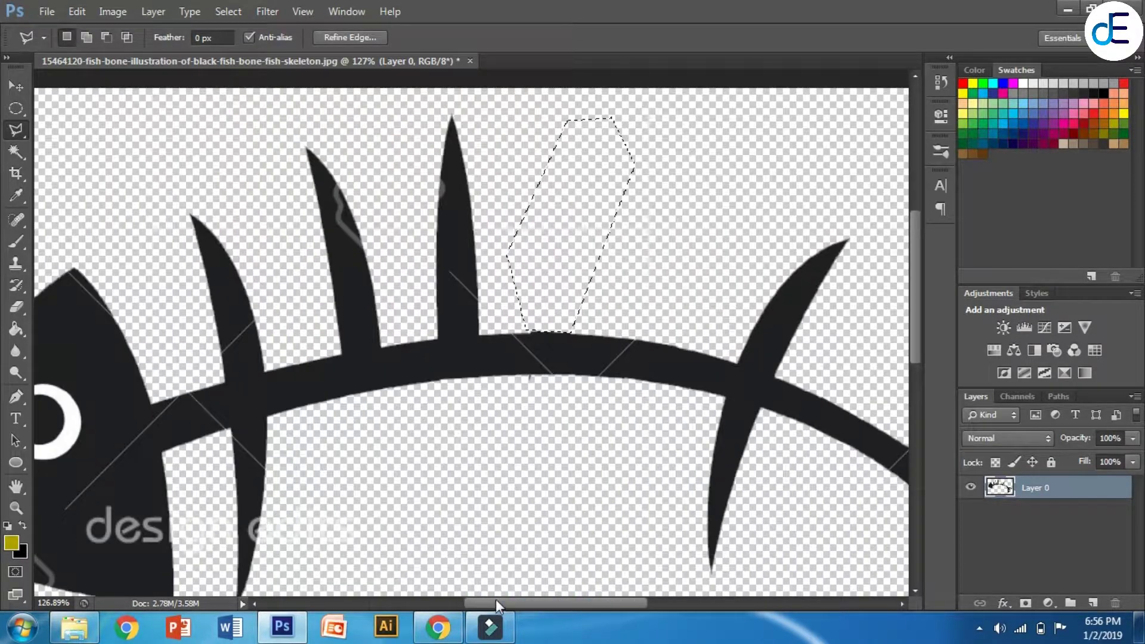
left_click(432, 338)
left_click(488, 335)
left_click(508, 117)
left_click(421, 103)
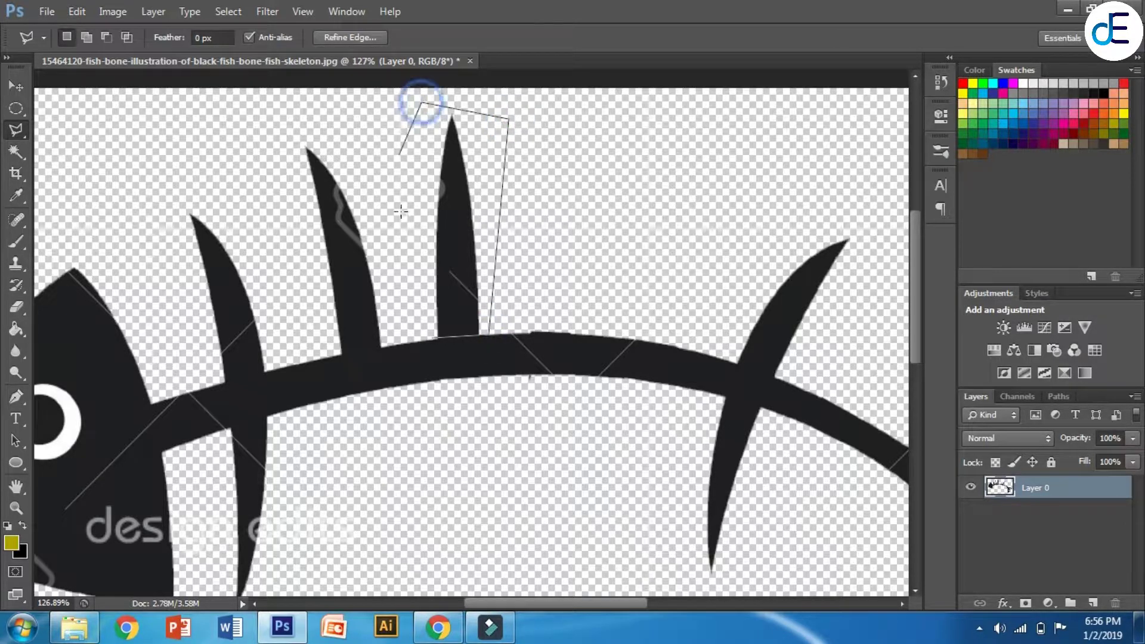
left_click(400, 211)
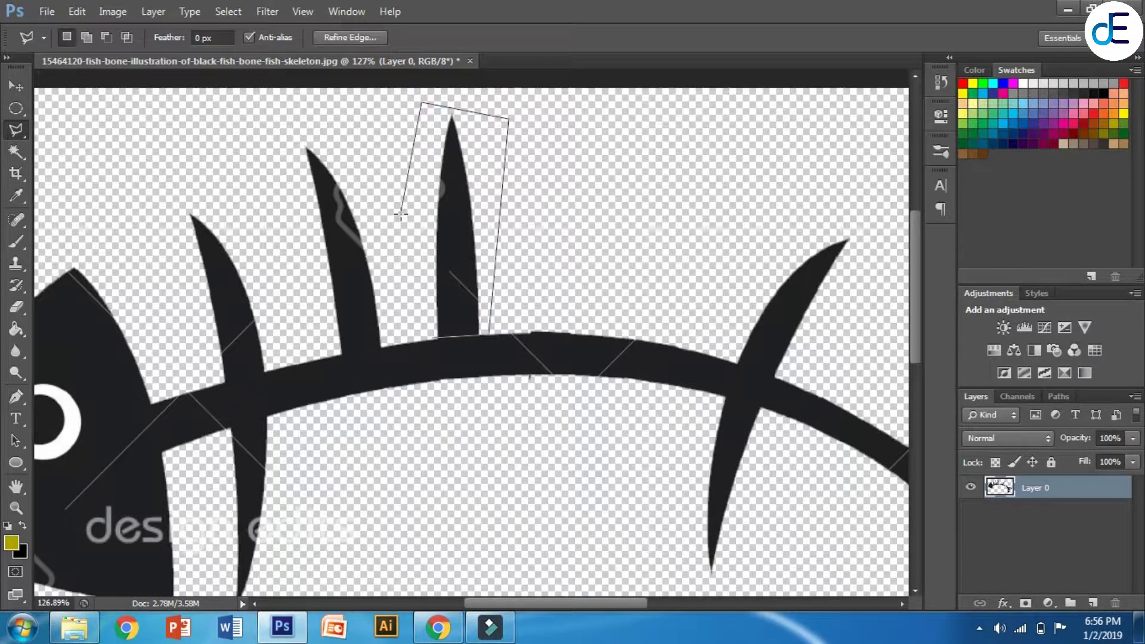
left_click(433, 336)
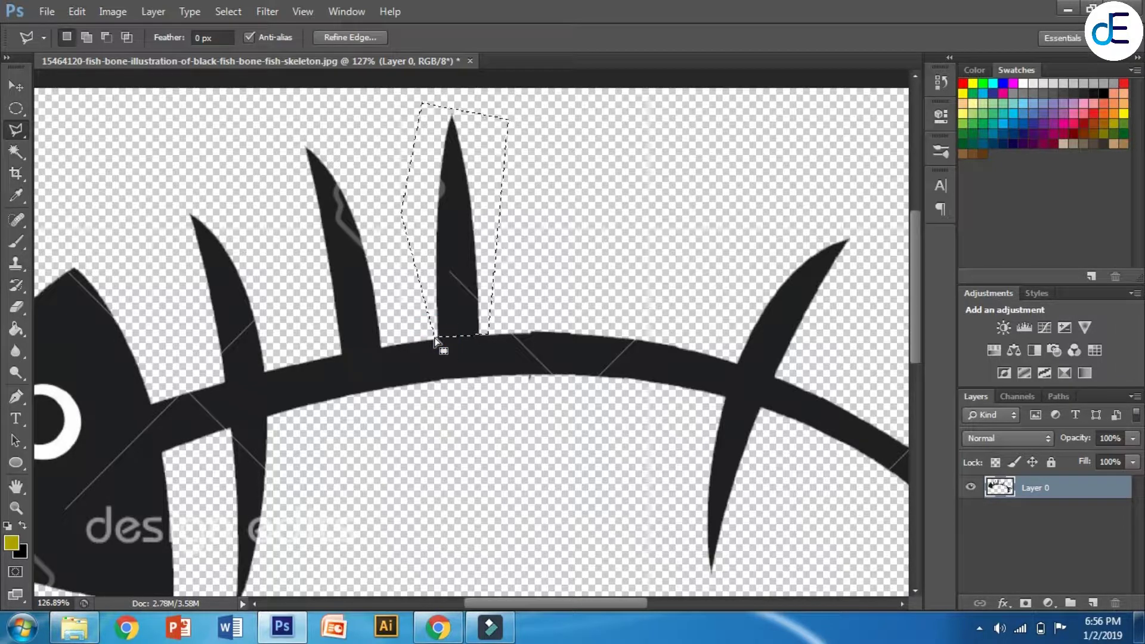
key("Delete")
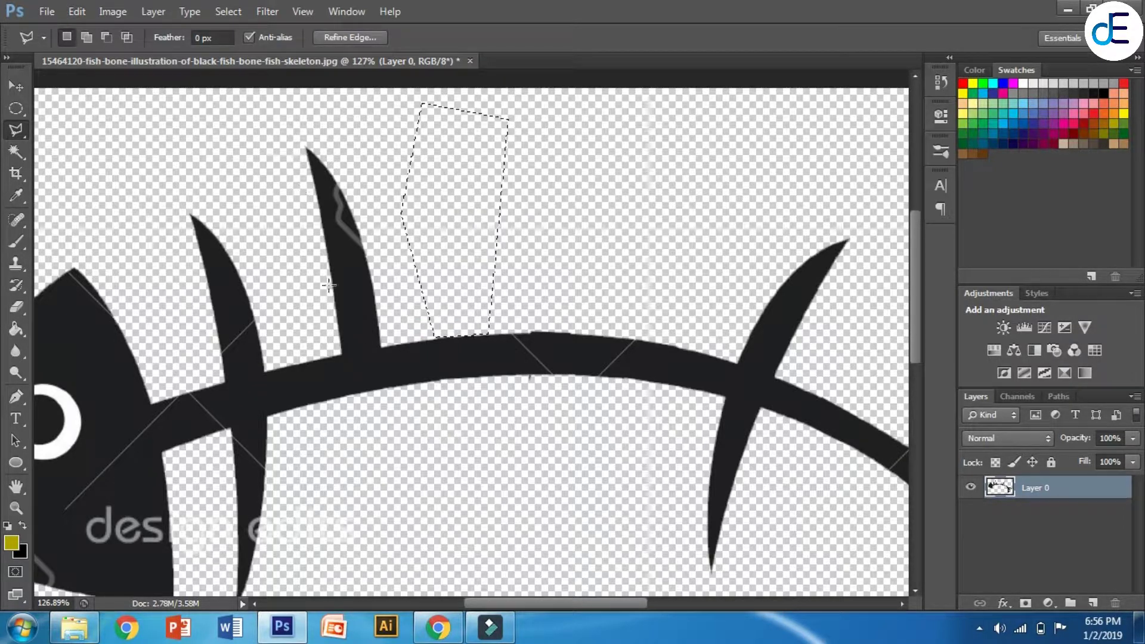
Outline the second upper rib from the head with the Polygonal Lasso and delete it down to the spine's edge
left_click(341, 353)
left_click(409, 341)
left_click(349, 140)
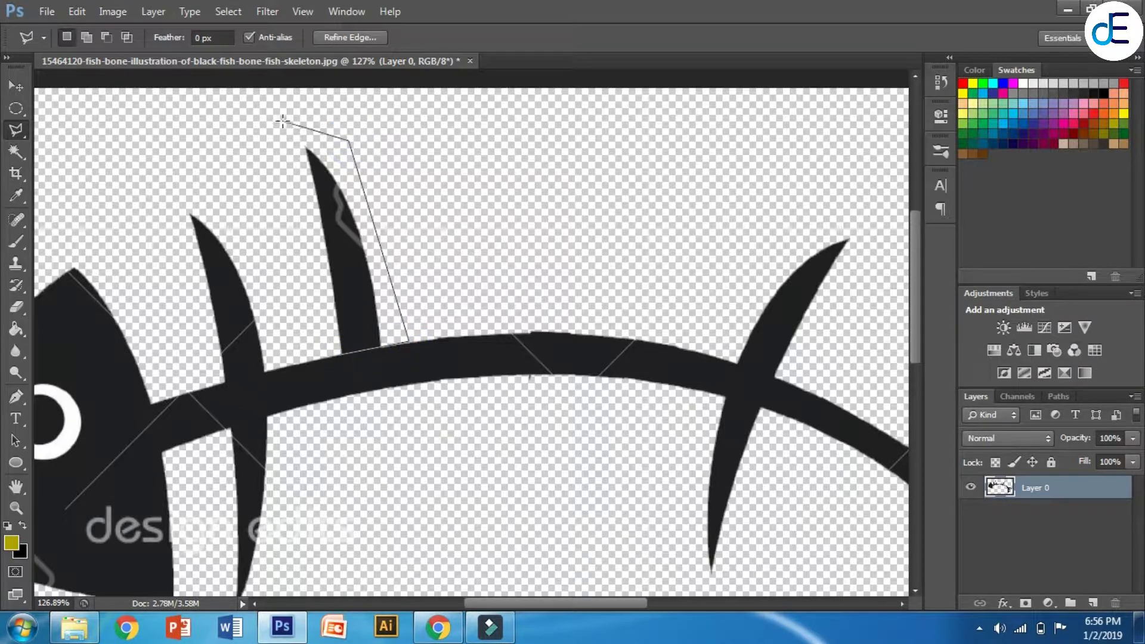
left_click(283, 121)
left_click(292, 258)
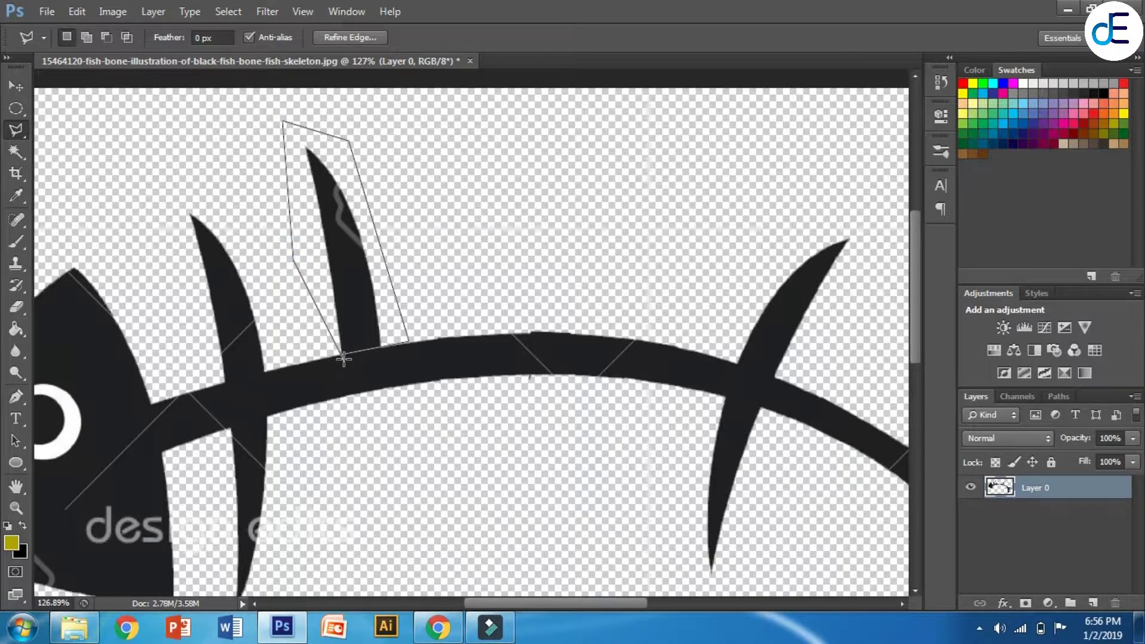
left_click(339, 353)
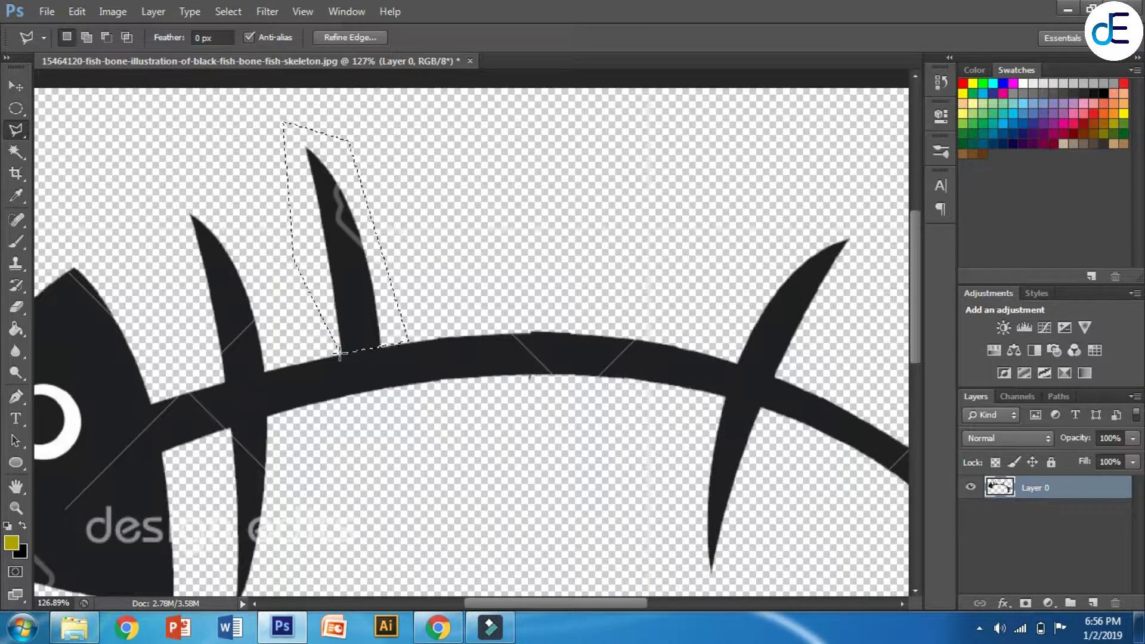
key("Delete")
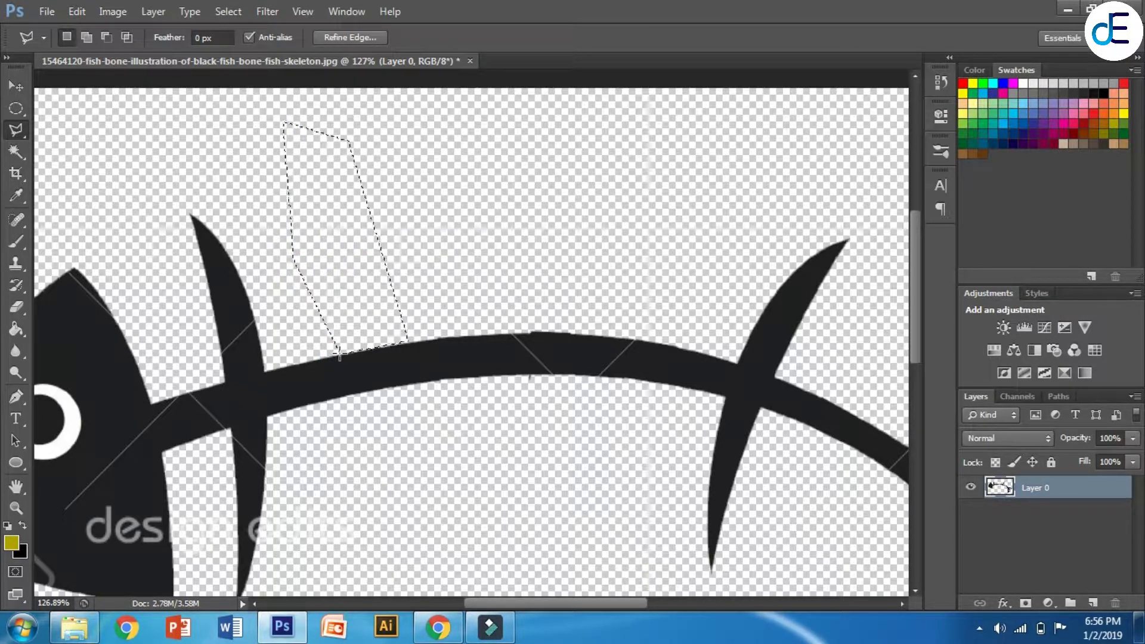
left_click(420, 233)
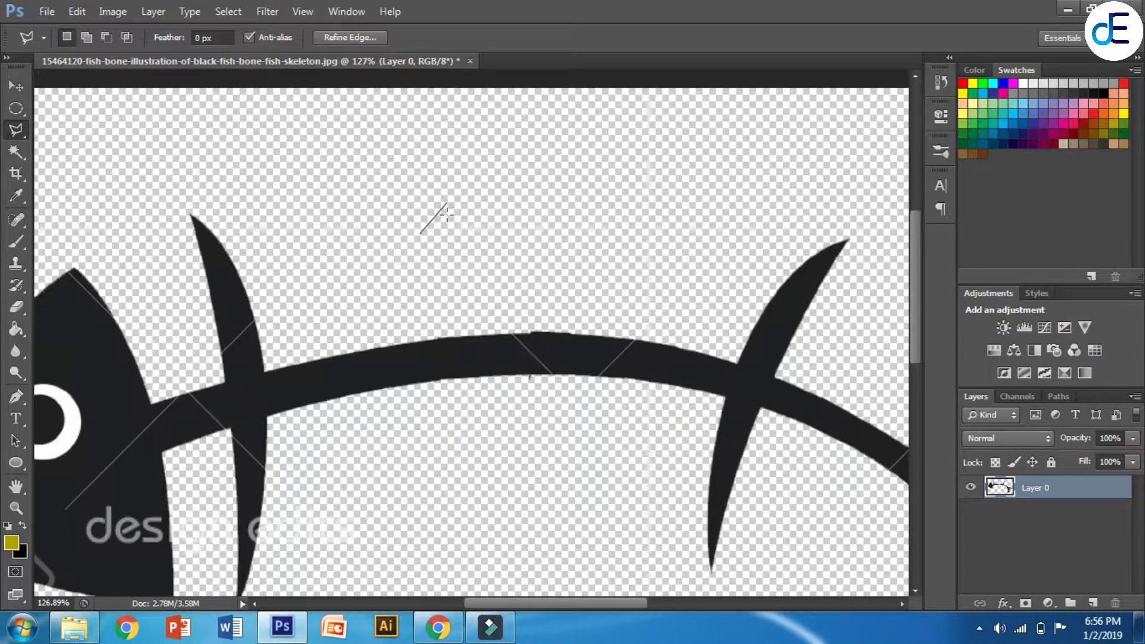
double_click(442, 217)
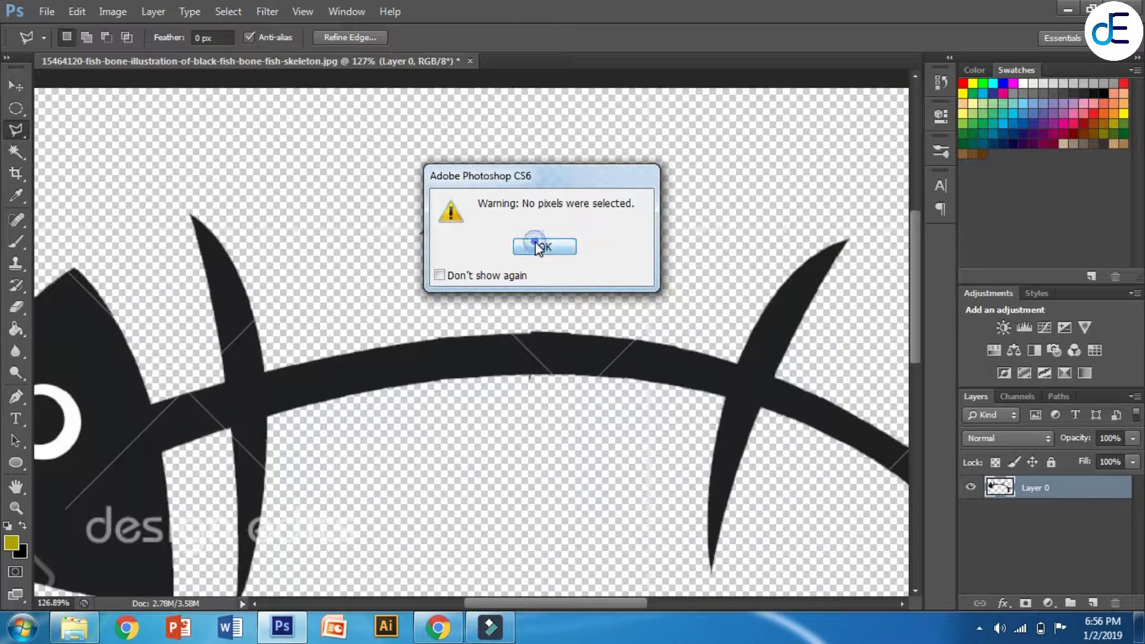
left_click(544, 245)
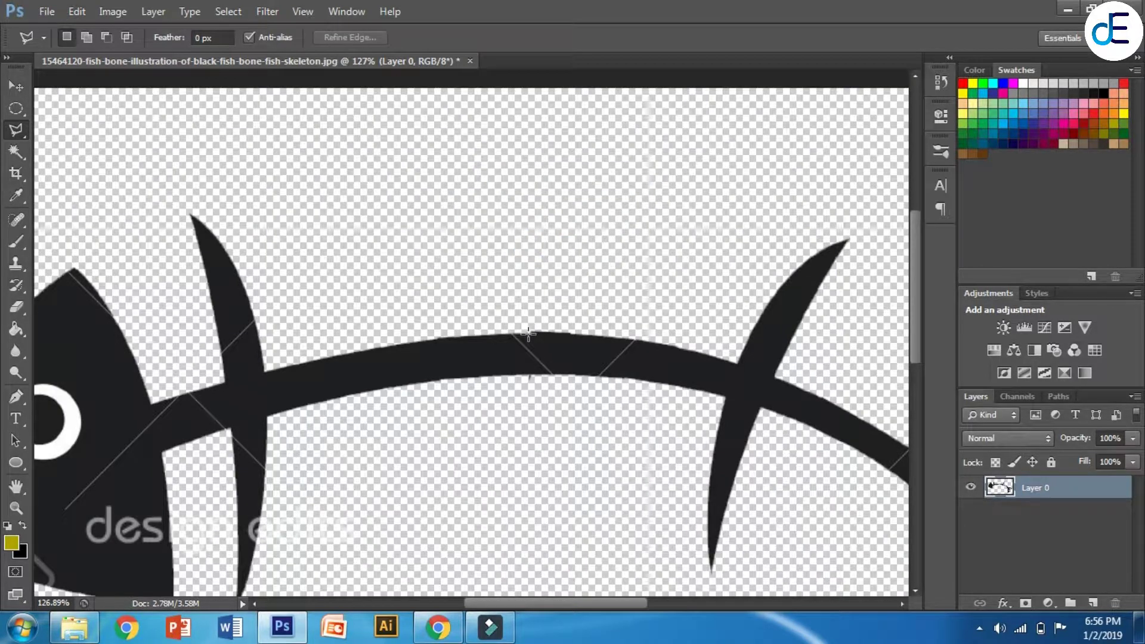
Outline the small leftover bump on the middle of the spine's upper edge with the Polygonal Lasso and delete it
left_click(528, 333)
left_click(506, 281)
left_click(530, 331)
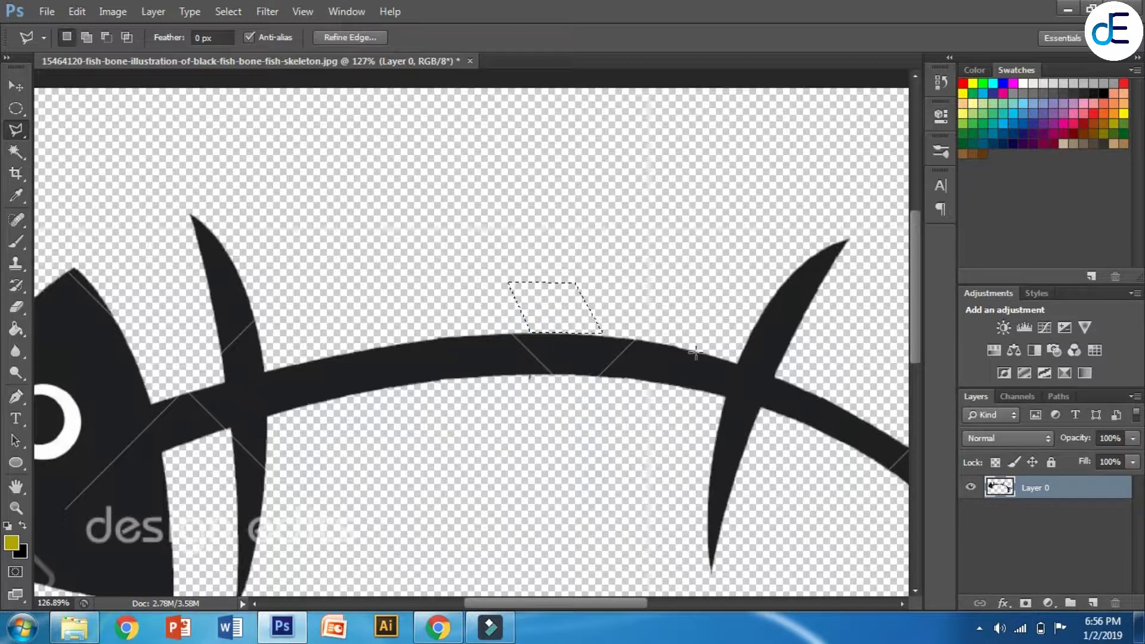
Clear the selection above the spine and activate the Move tool
scroll(536, 298, "down", 5)
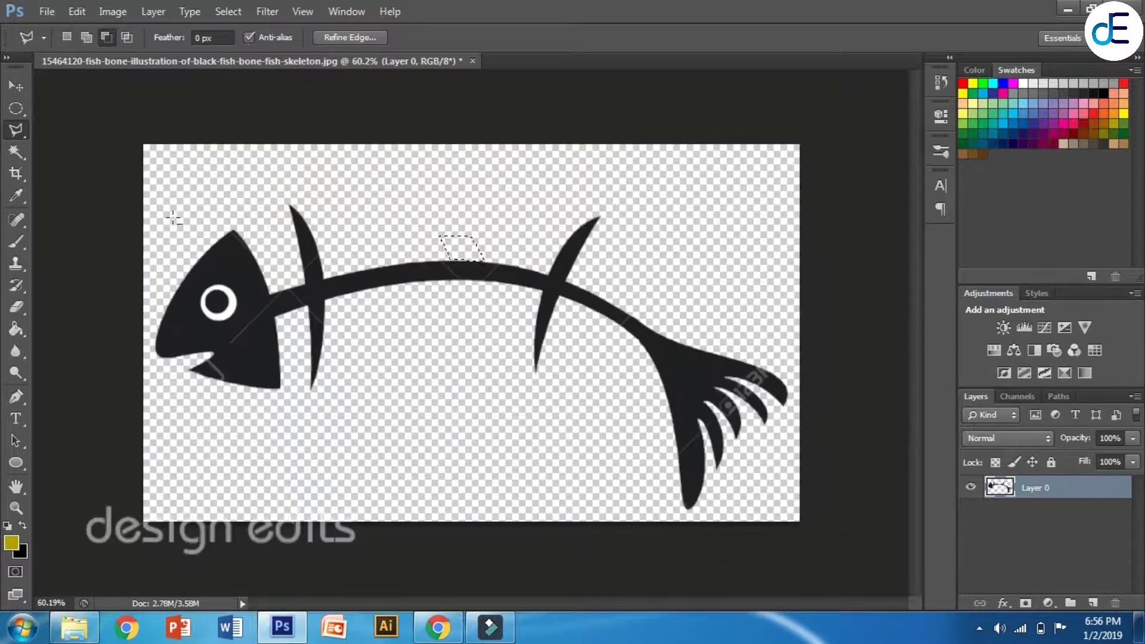
scroll(55, 180, "down", 2)
left_click(25, 150)
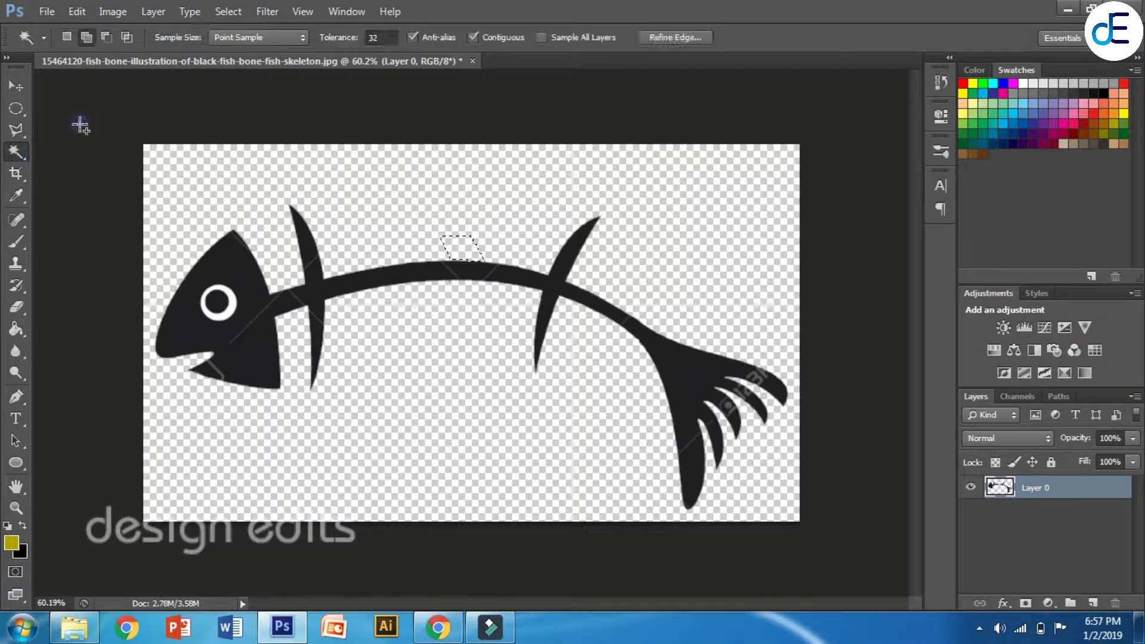
left_click(81, 122)
left_click(23, 84)
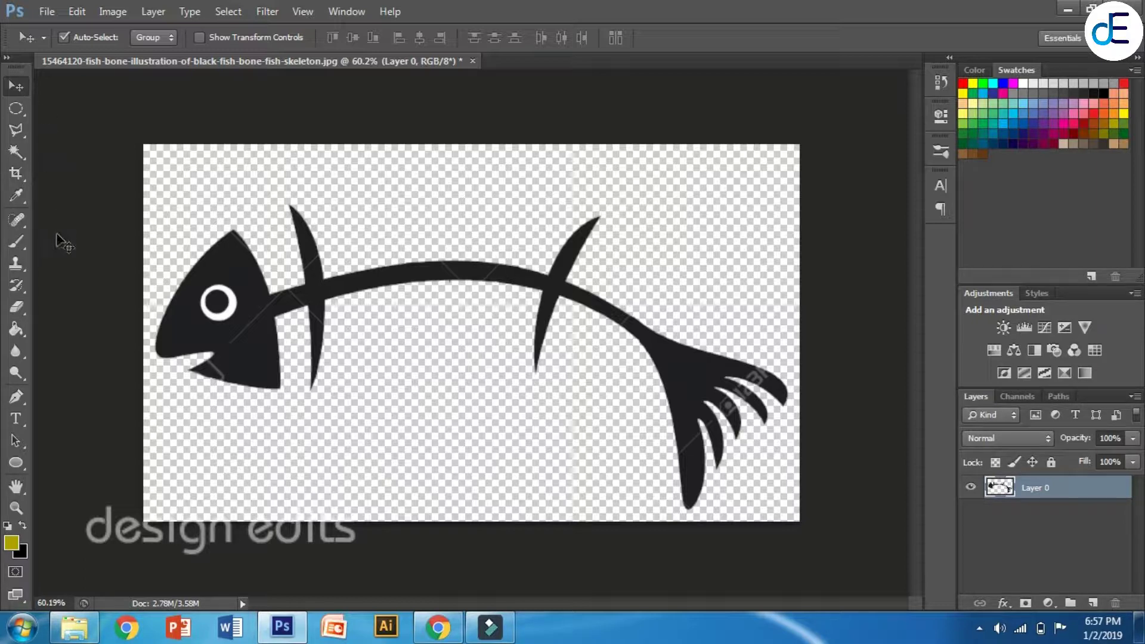
Create a new transparent document named LOGO, 1280 by 720 pixels at 72 pixels/inch in RGB Color
left_click(50, 9)
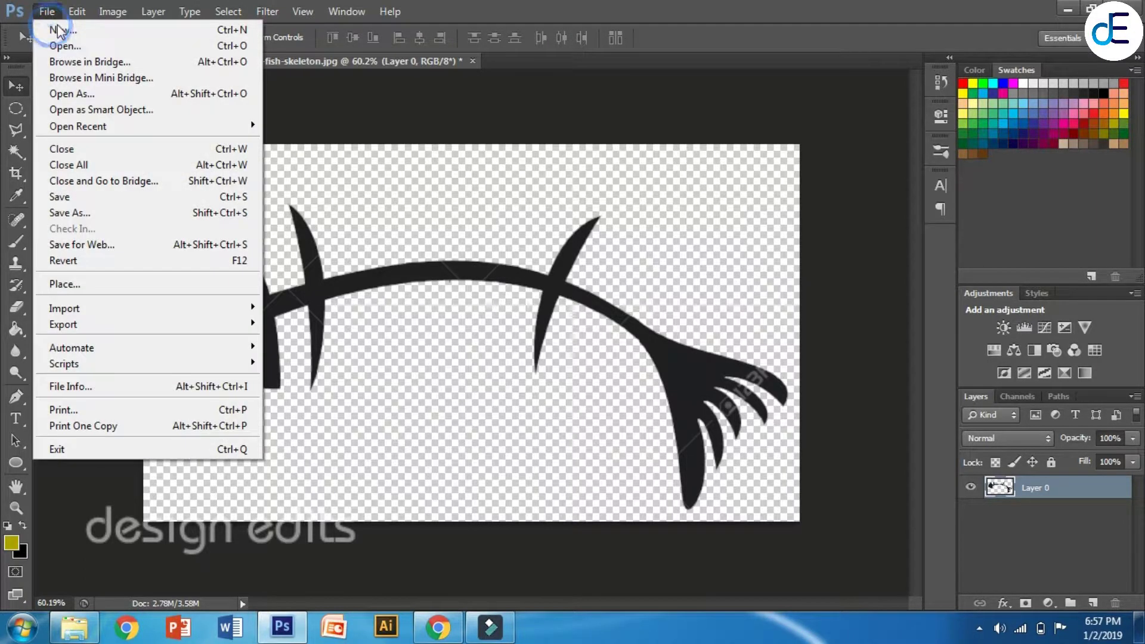
left_click(59, 29)
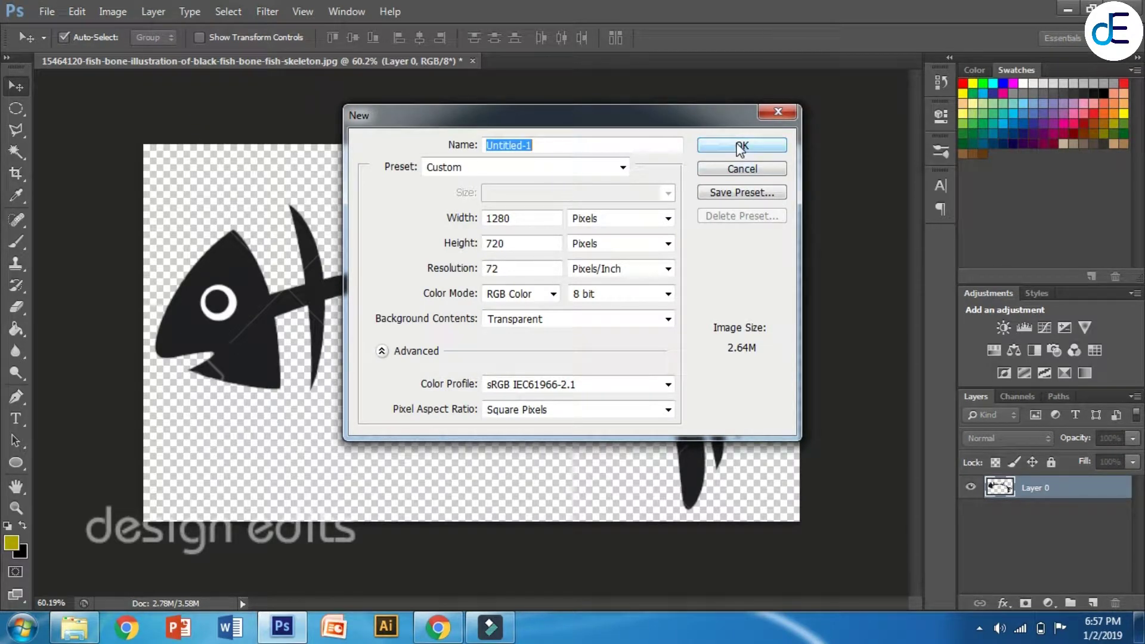
left_click(660, 142)
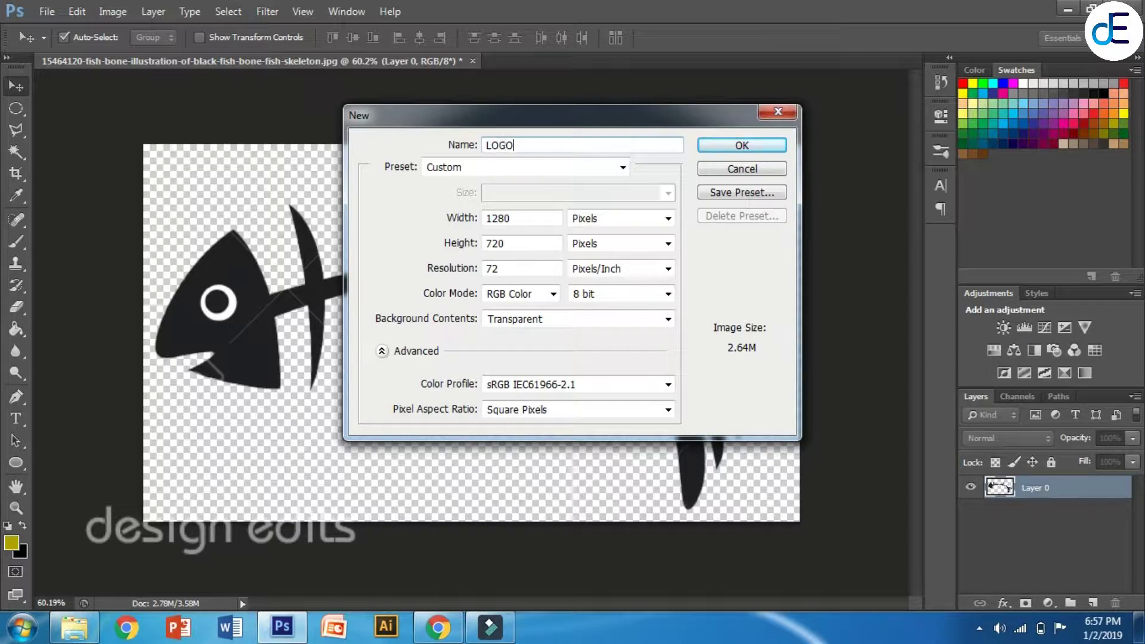
left_click(717, 146)
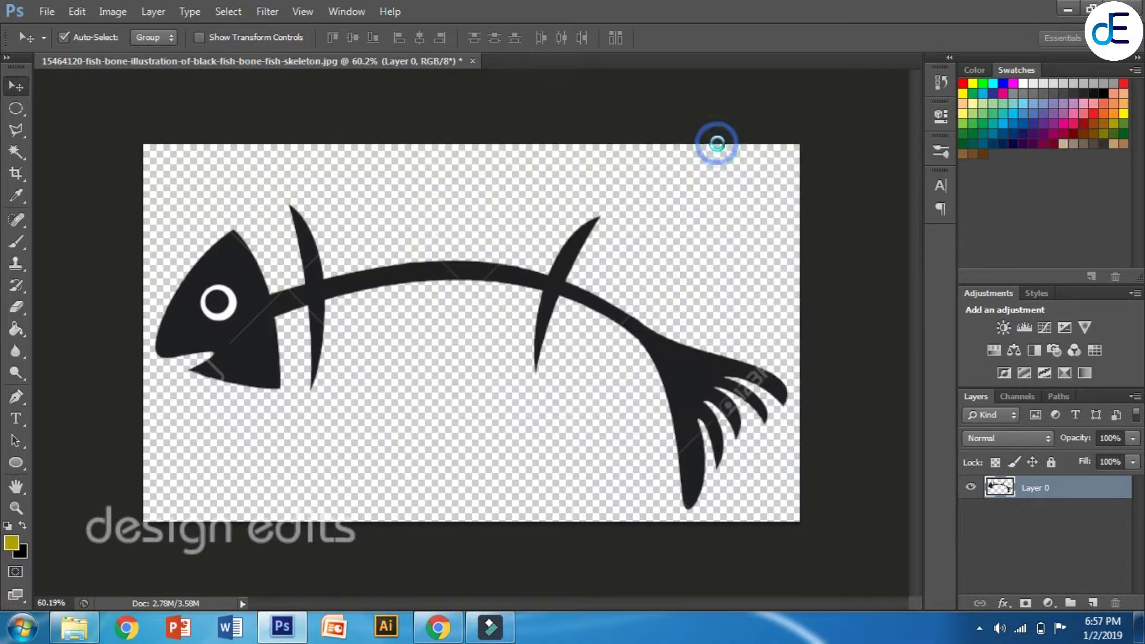
Copy the fish skeleton from its source document into the LOGO document and show its transform controls
left_click(300, 60)
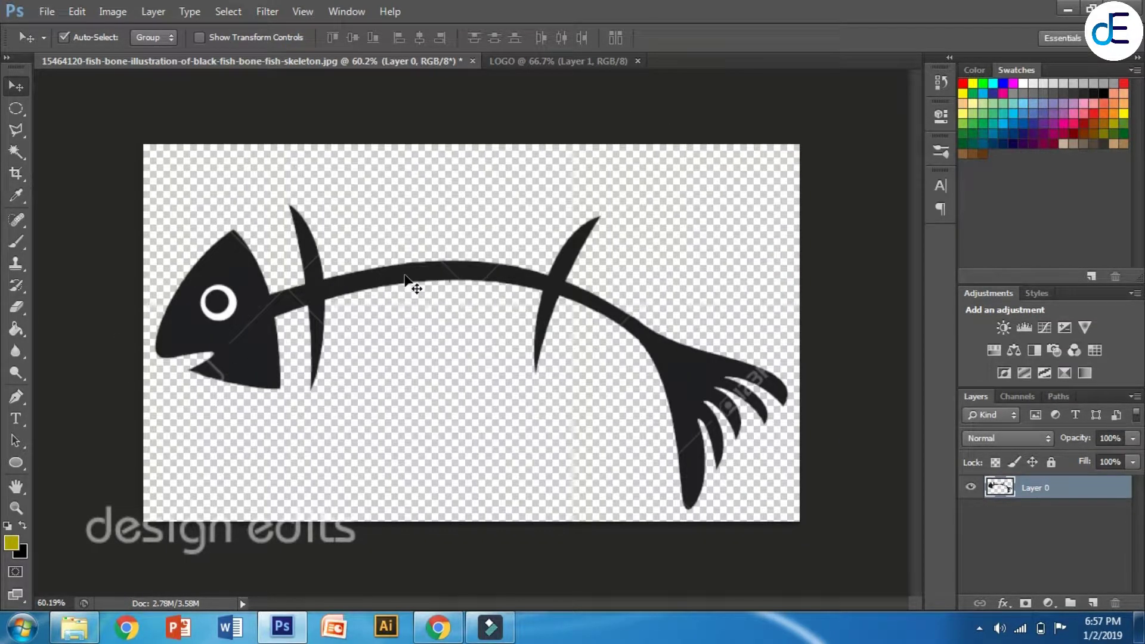
mouse_move(406, 280)
left_mouse_down()
mouse_move(526, 67)
mouse_move(513, 243)
mouse_move(499, 275)
mouse_move(447, 255)
mouse_move(408, 280)
left_mouse_up()
left_click(252, 37)
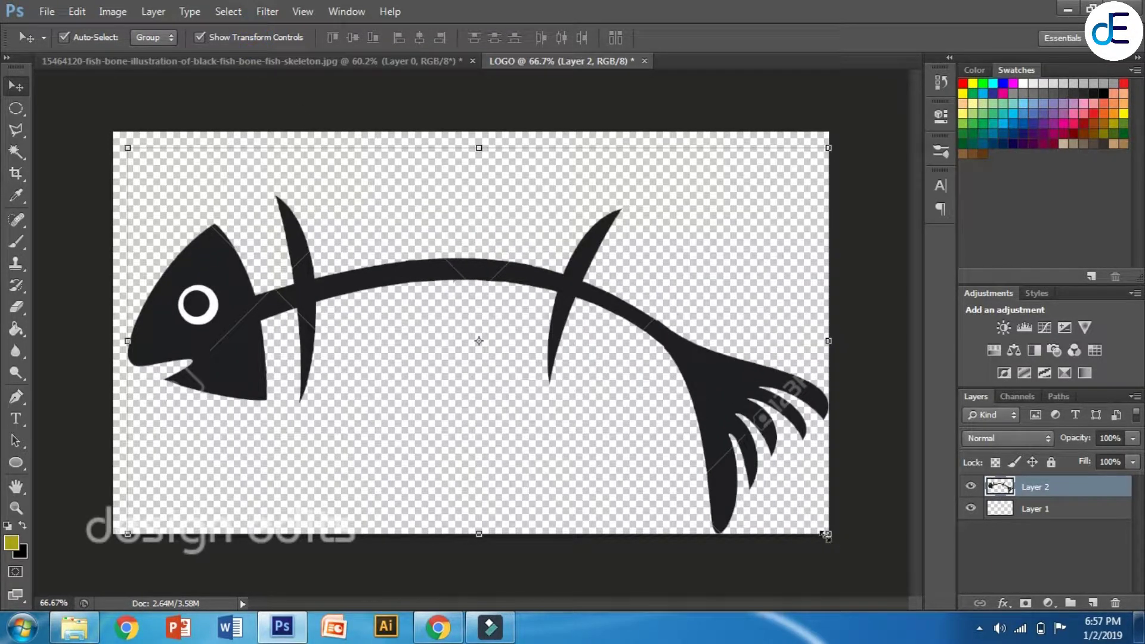
Scale the fish to about 69% width and 62% height, rotate it 0.76°, and move it near the canvas centre
left_click_drag(826, 534, 795, 510)
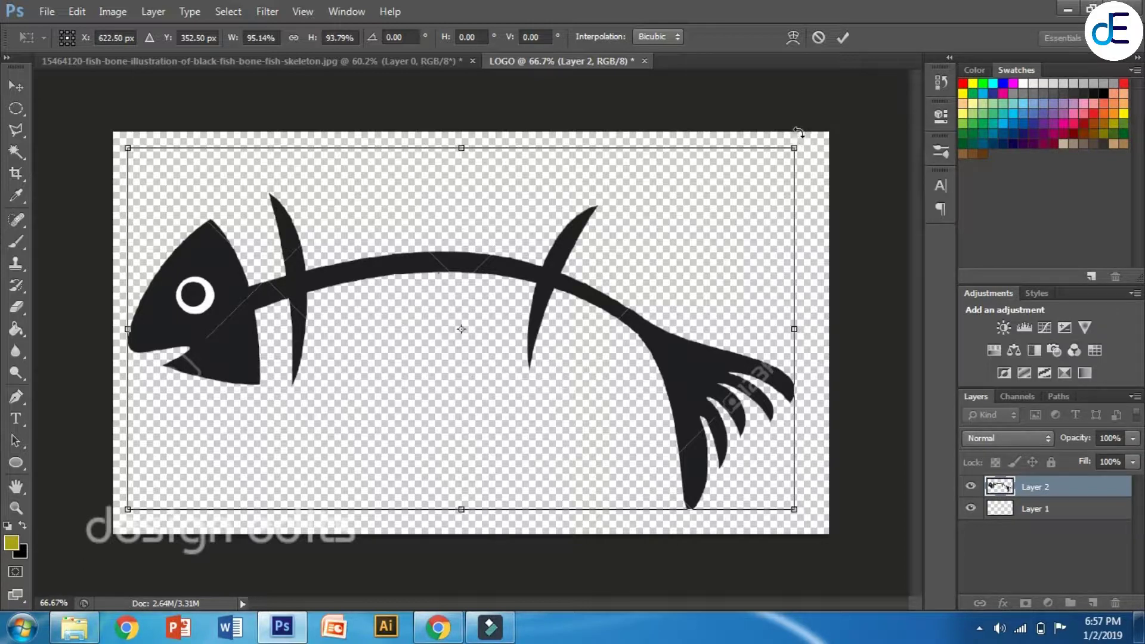
left_click_drag(798, 132, 804, 134)
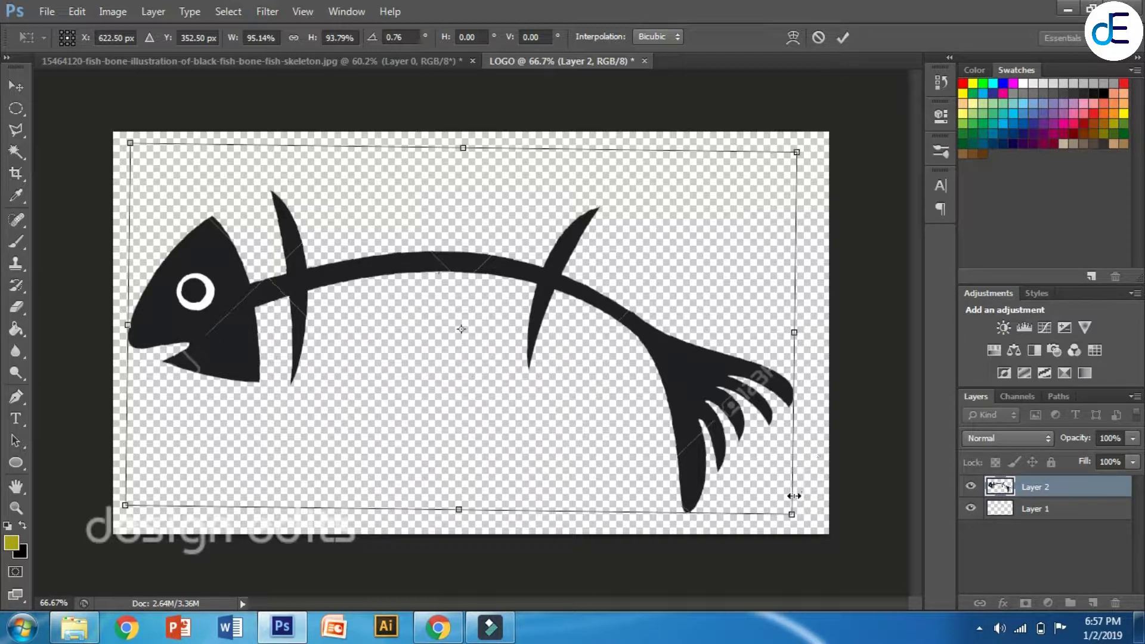
left_click_drag(792, 514, 611, 391)
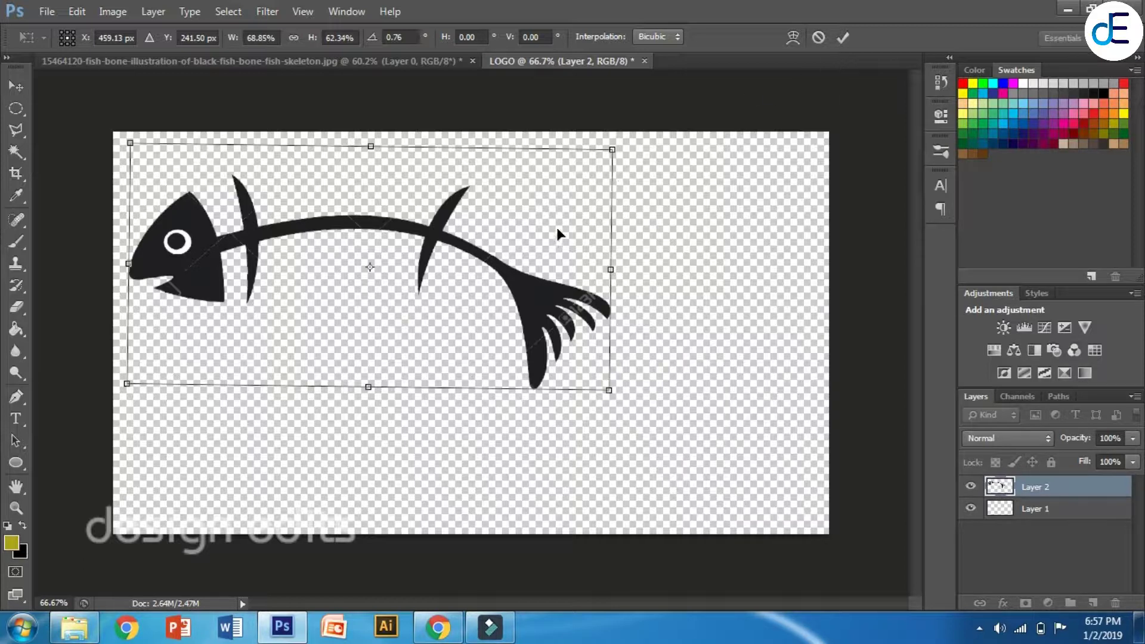
left_click_drag(524, 304, 648, 336)
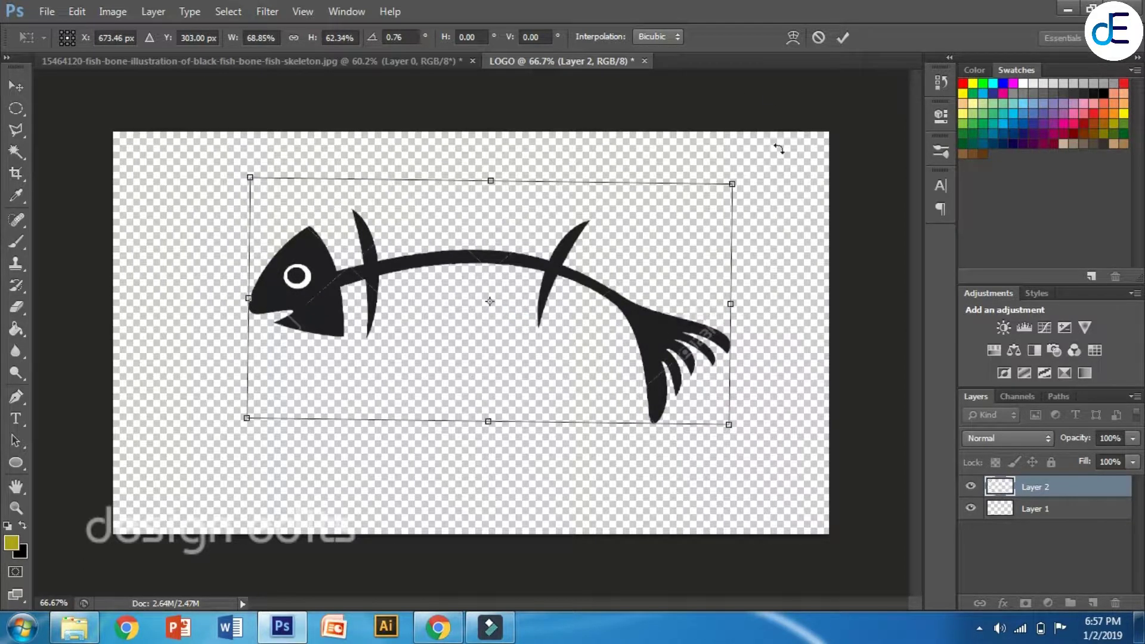
left_click(841, 37)
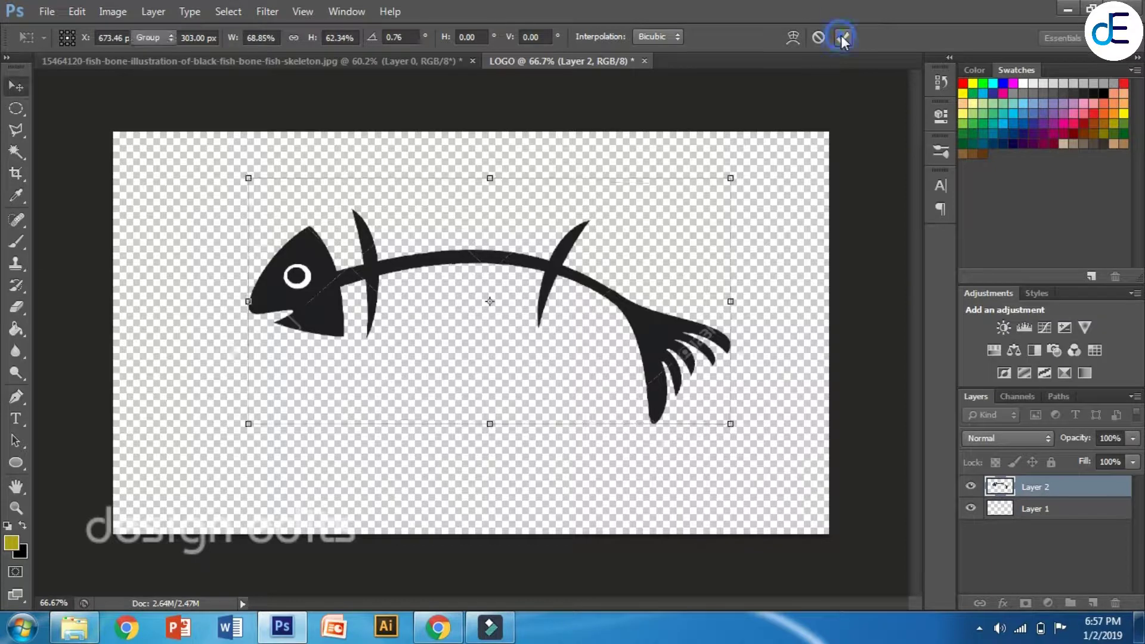
Select the background and the white ring of the fish's eye with the Magic Wand, and clear the selection
left_click(17, 509)
right_click(353, 409)
left_click(385, 420)
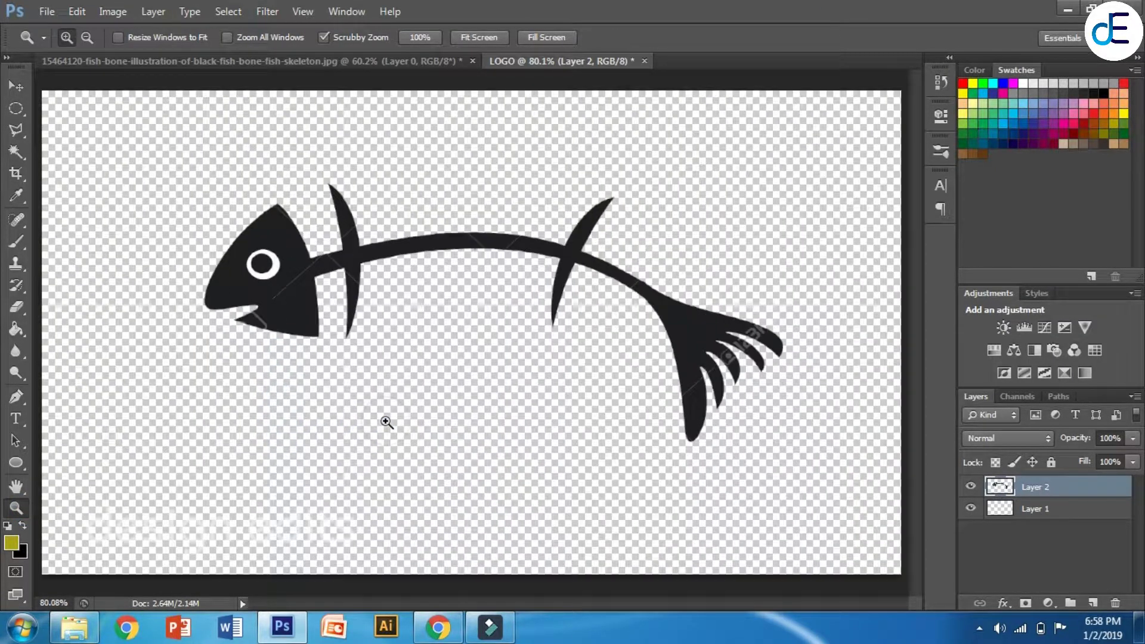
left_click(16, 151)
left_click(359, 306)
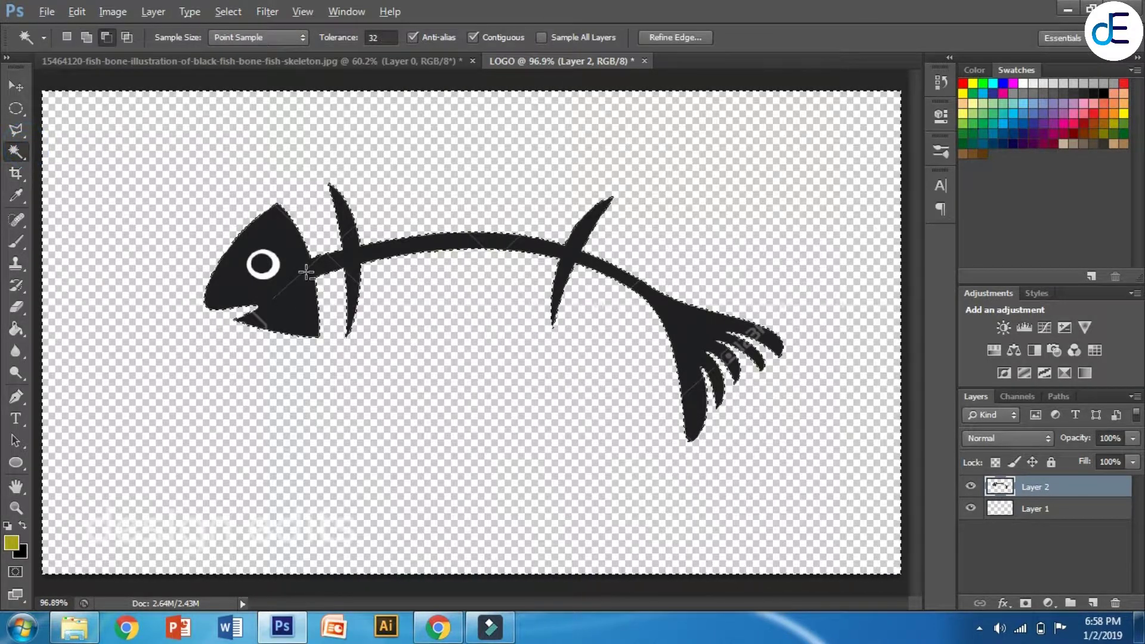
scroll(299, 264, "up", 2)
left_click(263, 267)
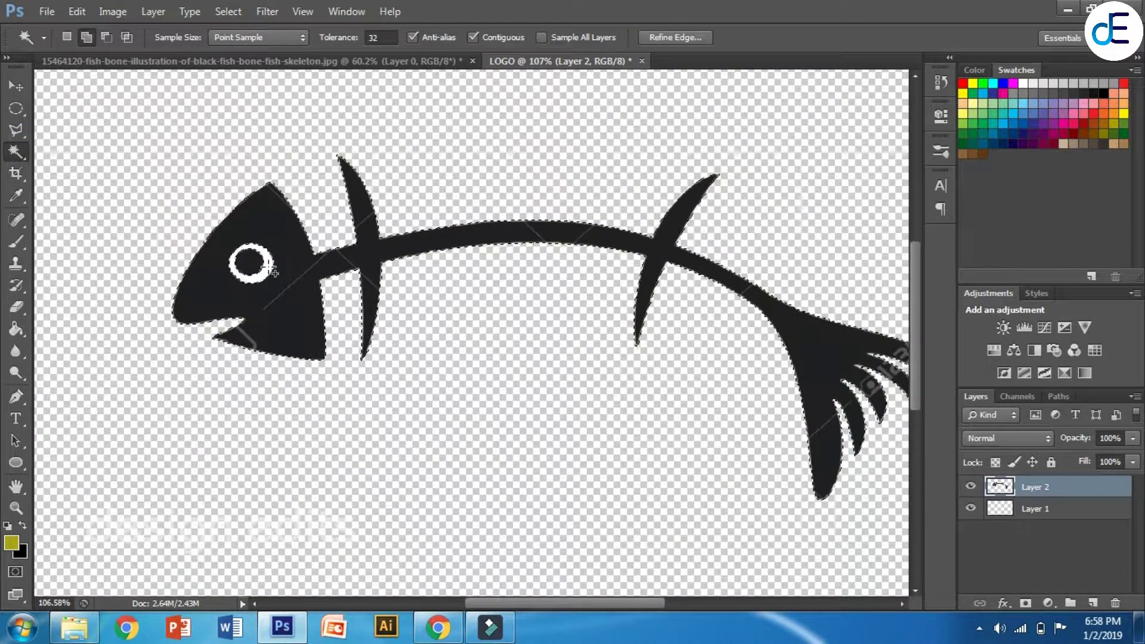
left_click(270, 271)
scroll(301, 256, "down", 4)
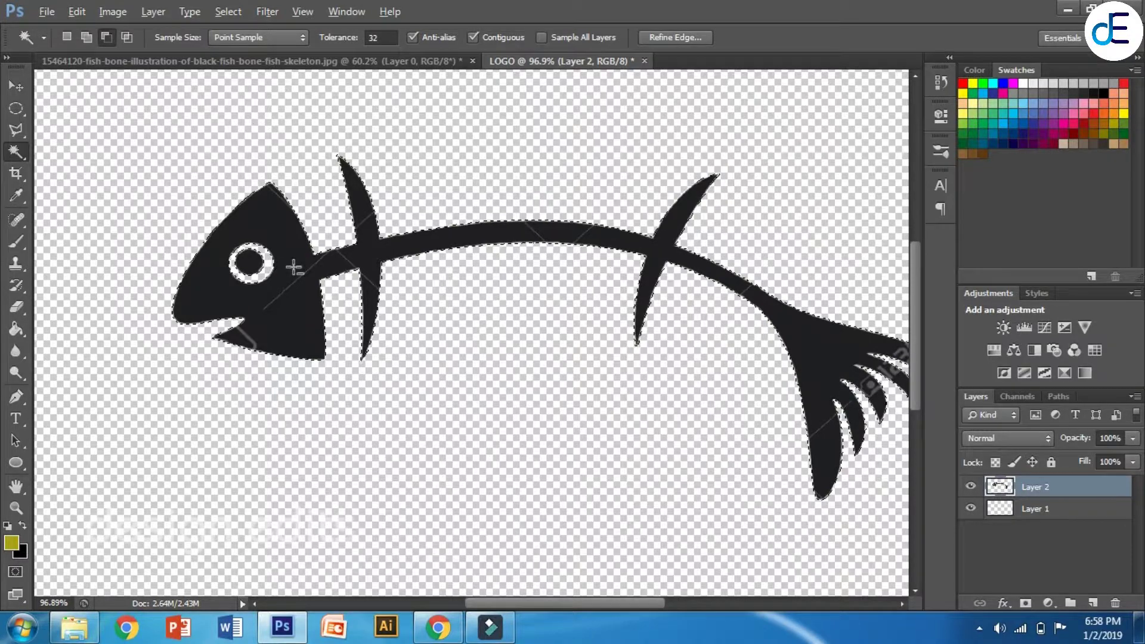
left_click(284, 114)
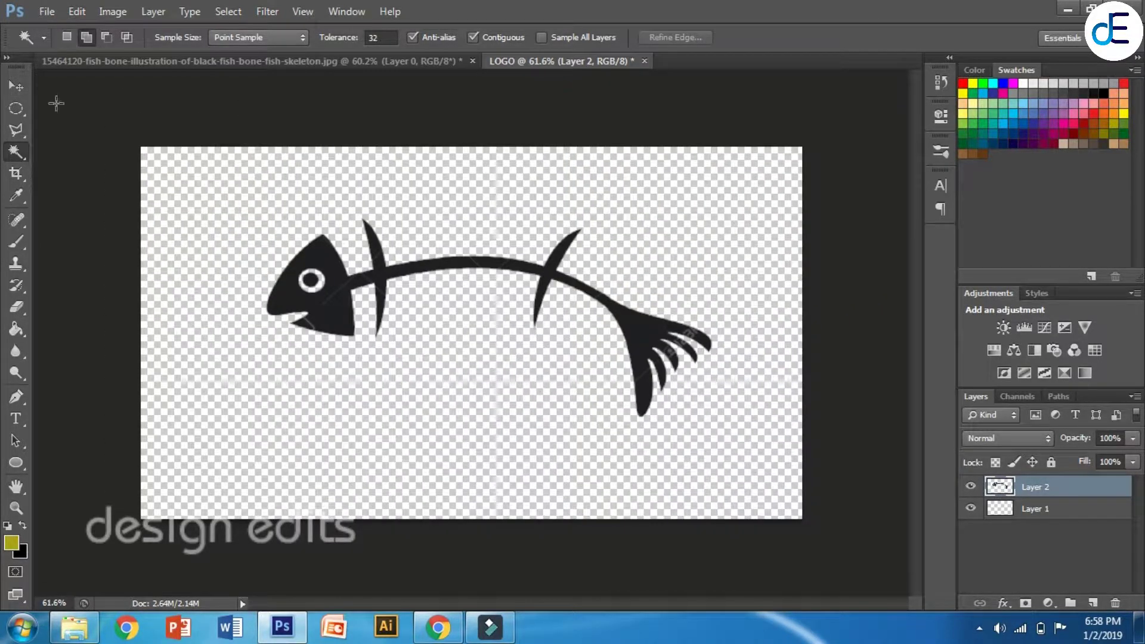
Select a narrow vertical strip across the middle of the spine with the Rectangular Marquee, nudge it slightly right, and delete the spine inside it
left_click(18, 505)
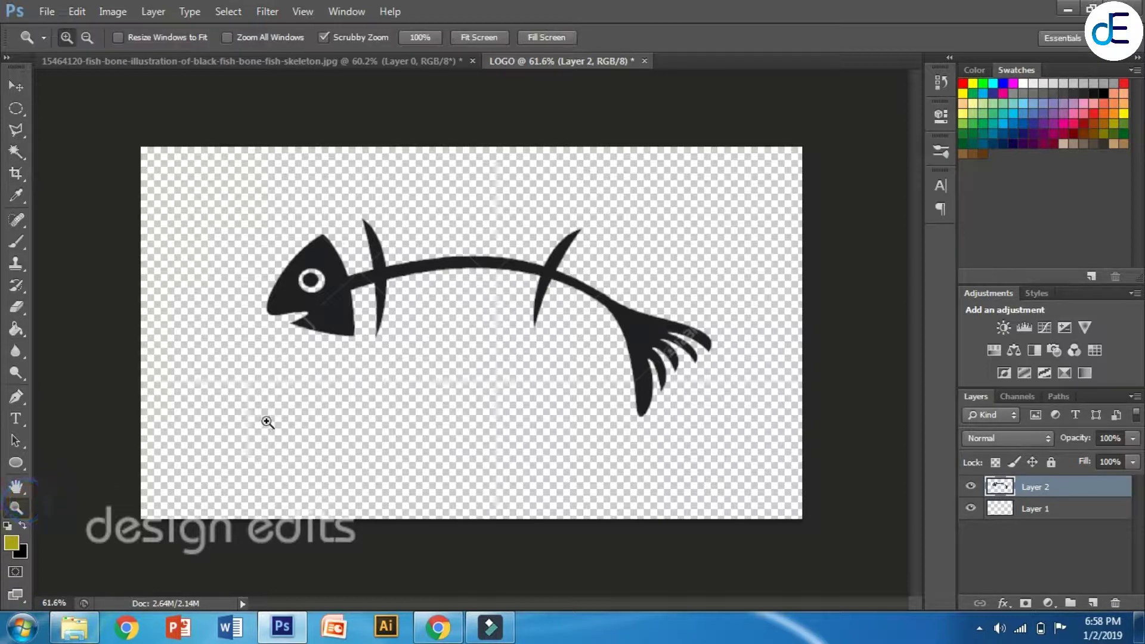
right_click(265, 421)
left_click(298, 434)
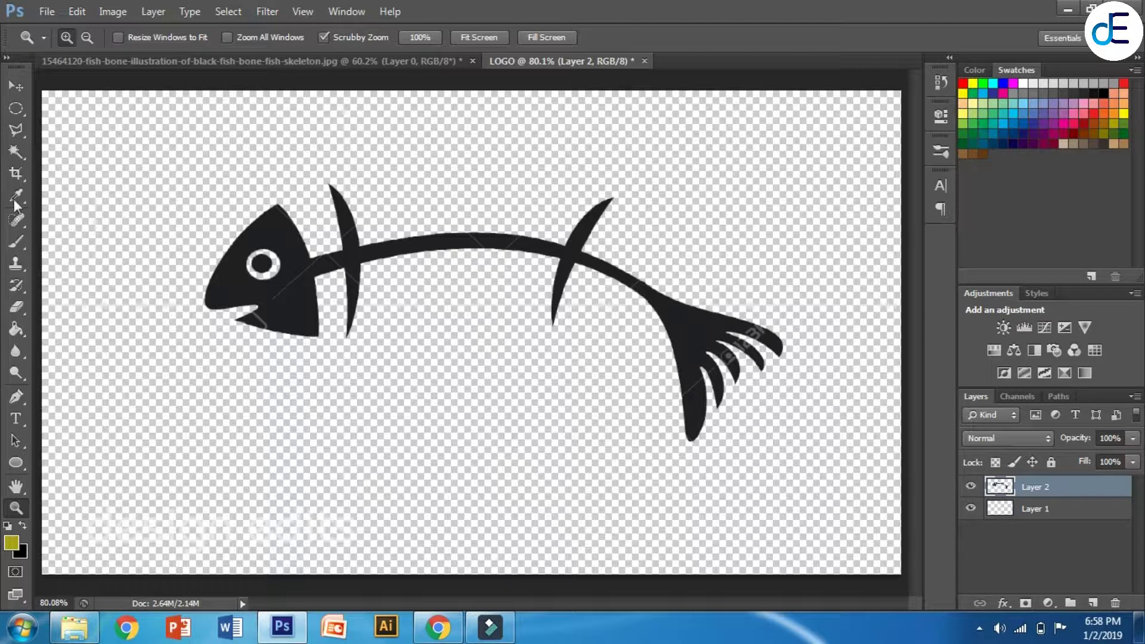
left_click(10, 110)
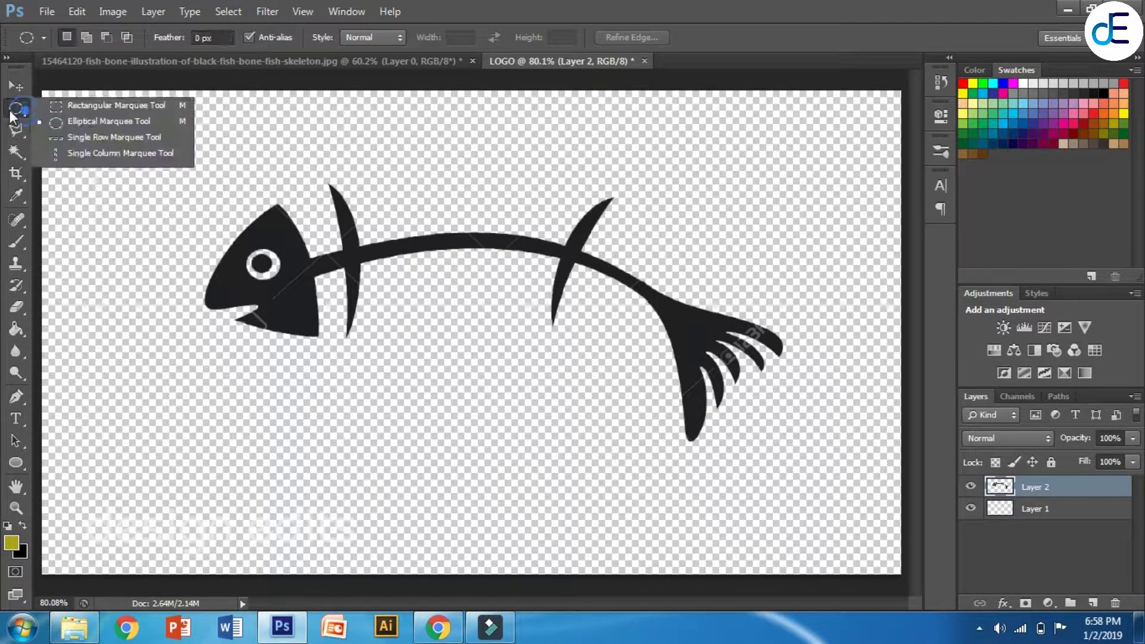
left_click(77, 105)
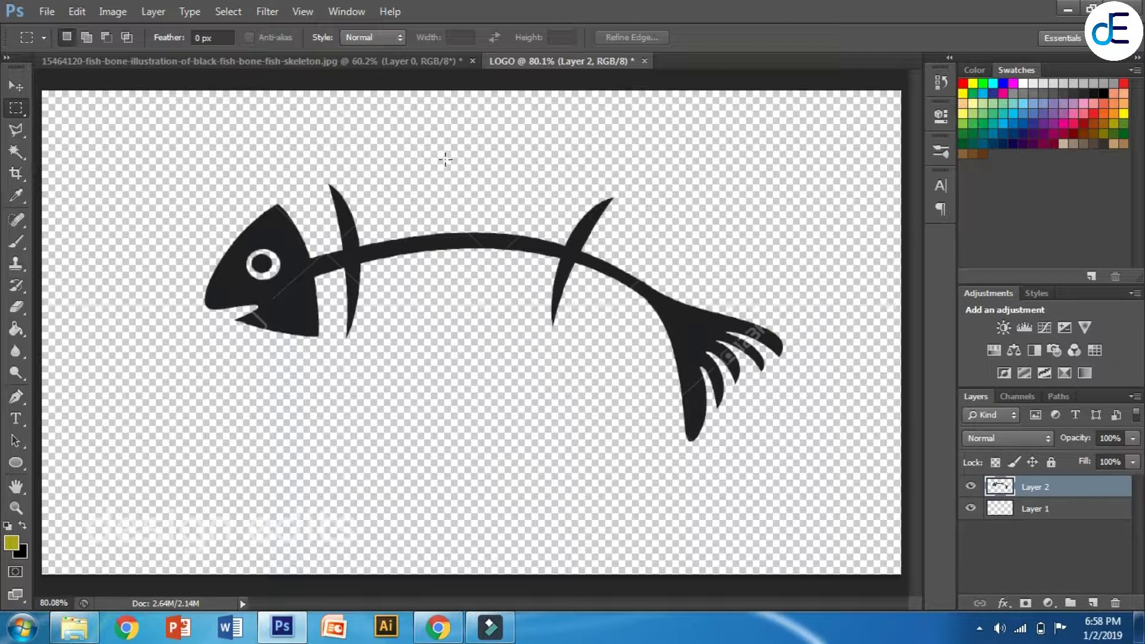
left_click_drag(444, 157, 463, 331)
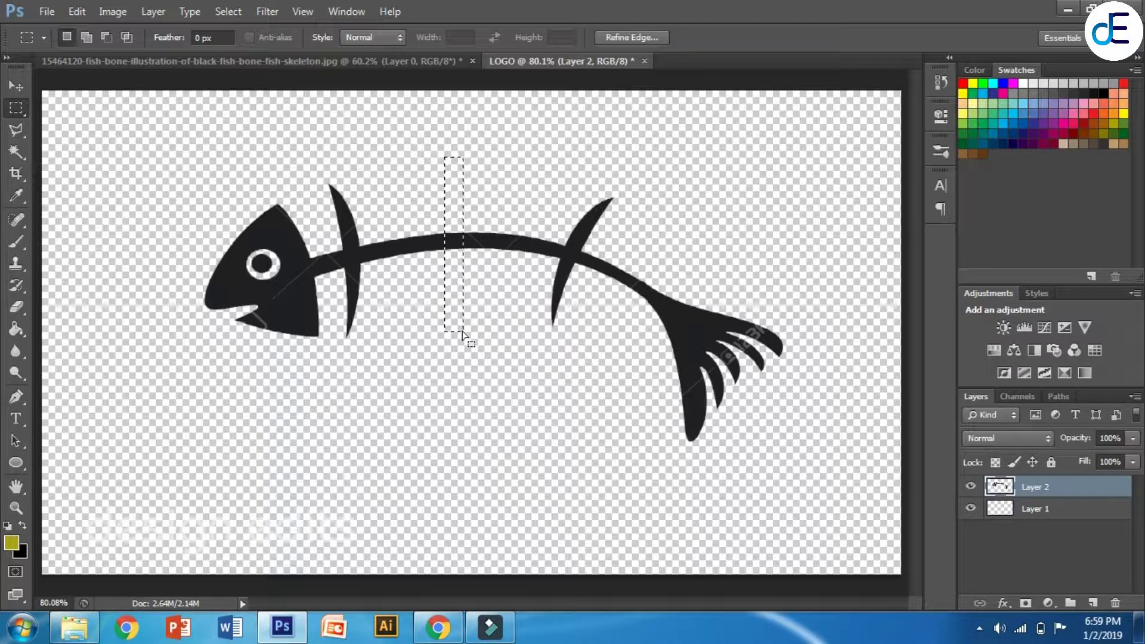
key("Right")
key("Right")
key("Right")
key("Right")
key("Right")
key("Right")
key("Right")
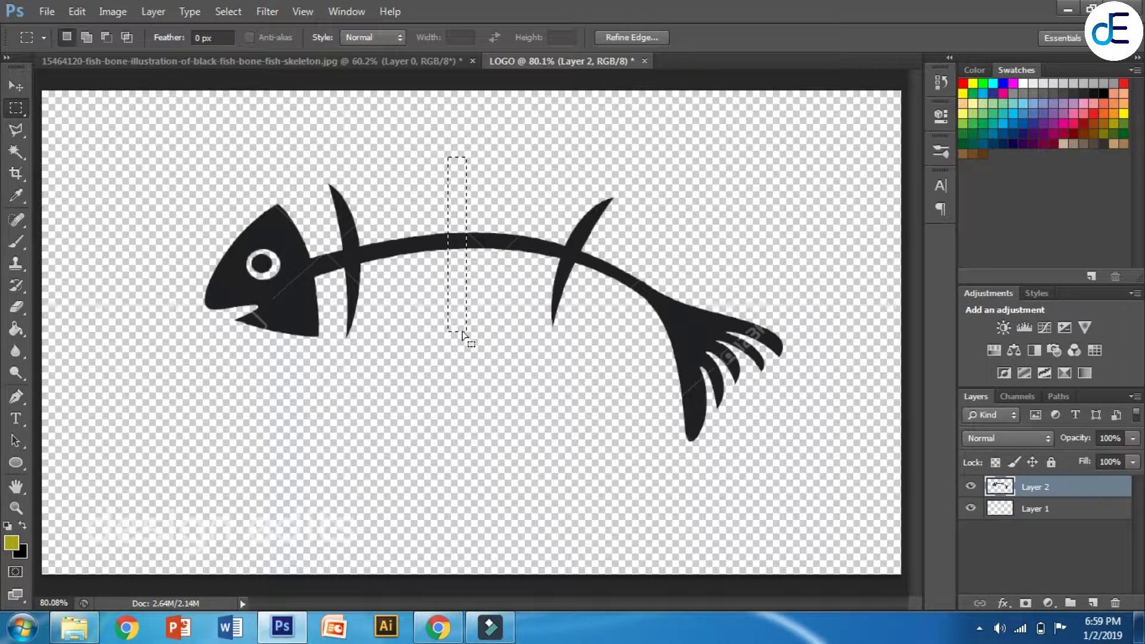
key("Right")
key("Right")
key("Right")
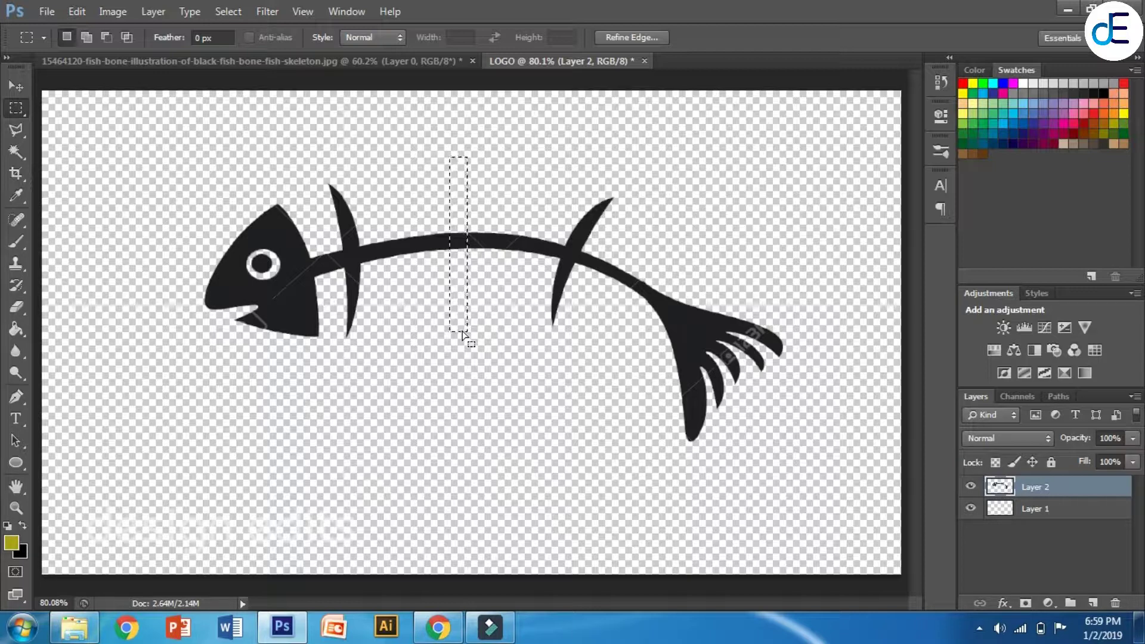
key("Delete")
Shift the marquee selection along the spine toward the head, placing it between the front rib and the gap
key("shift+Left")
key("shift+Left")
key("shift+Left")
key("shift+Left")
key("shift+Left")
key("shift+Left")
key("shift+Left")
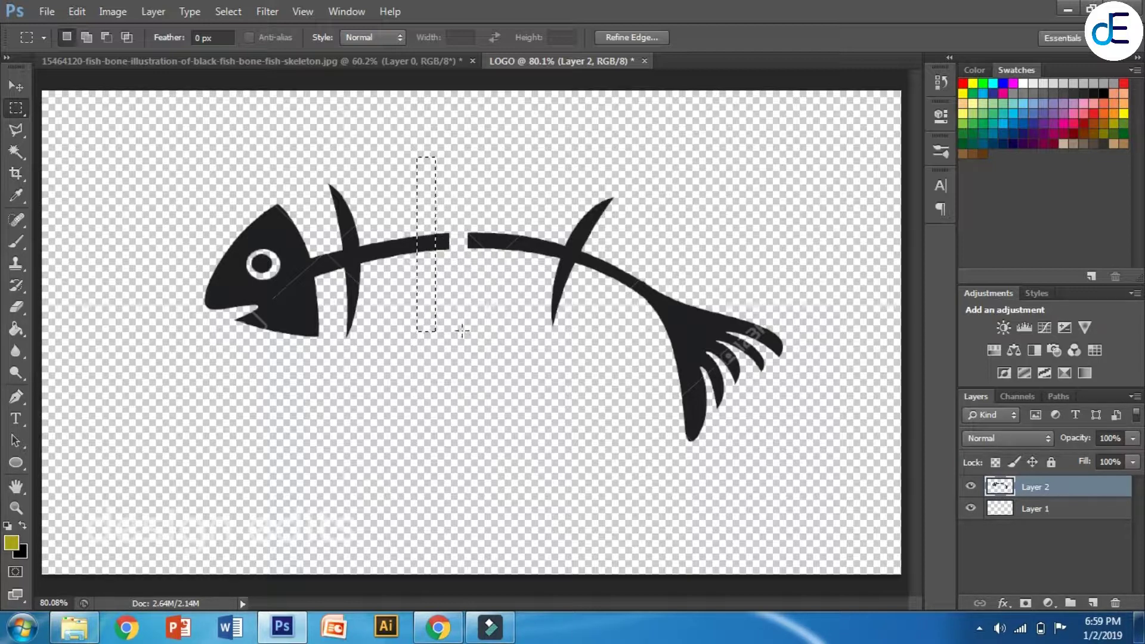
key("shift+Left")
key("shift+Left")
key("shift+Left")
key("shift+Left")
key("shift+Left")
key("shift+Left")
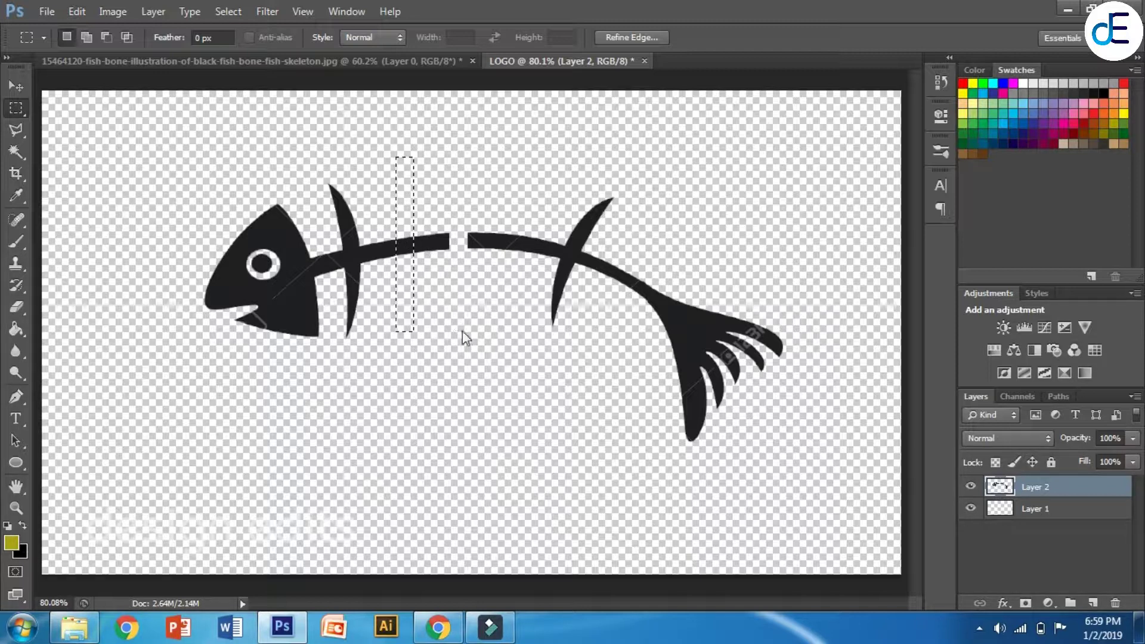
key("shift+Left")
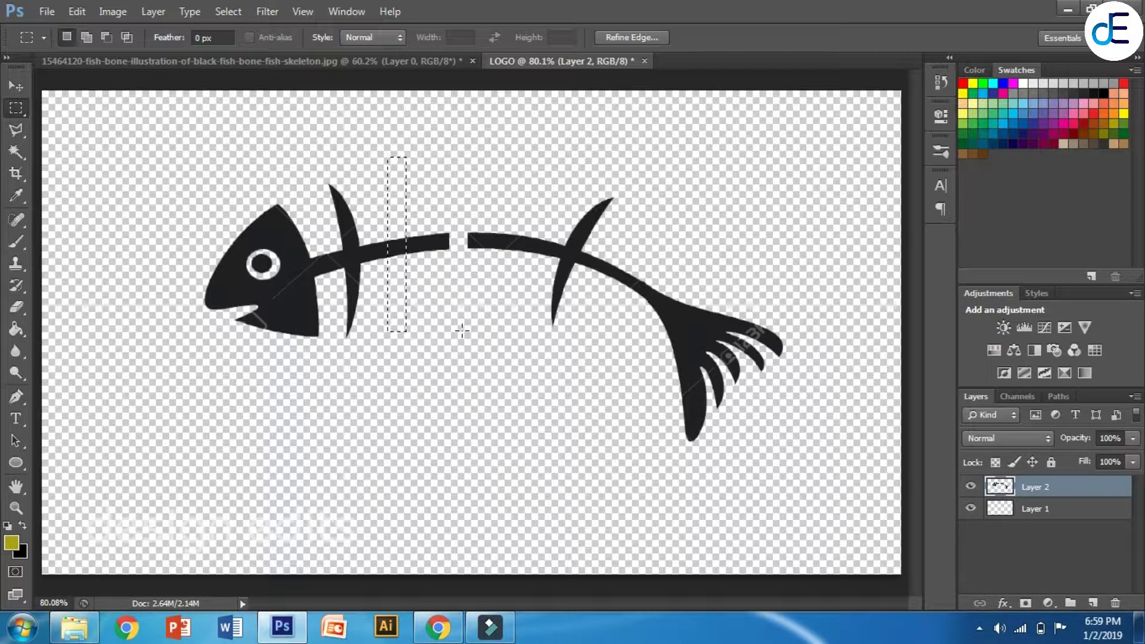
key("Right")
key("Right")
key("Right")
key("Right")
key("Right")
key("Right")
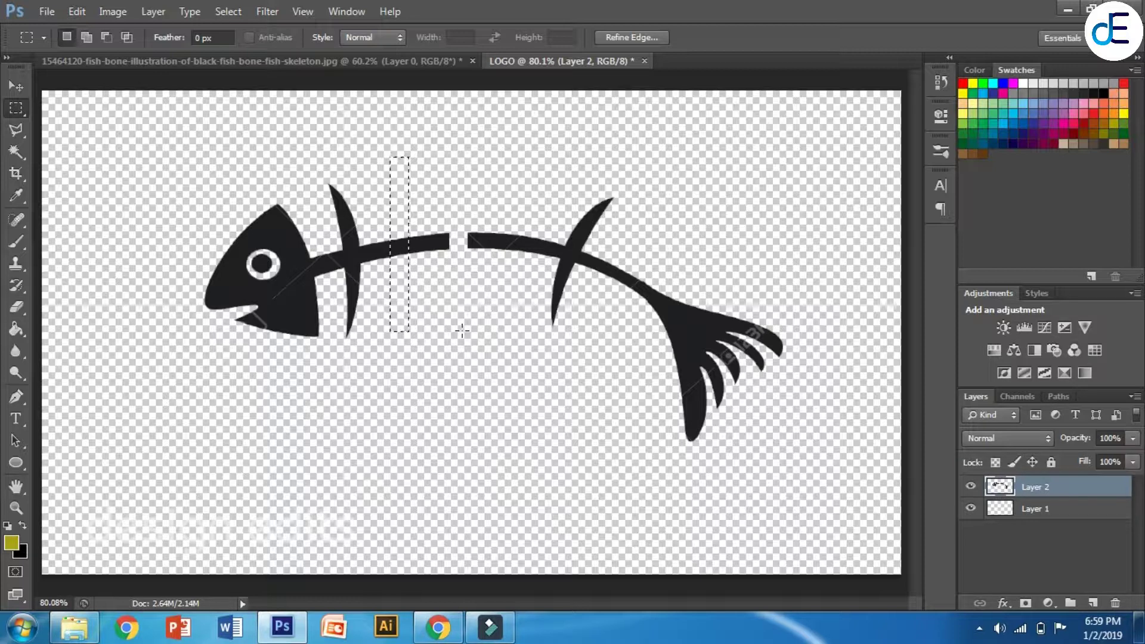
Rotate the selected spine piece -4.61°, delete it to cut a second gap, and clear the selection
left_click(16, 88)
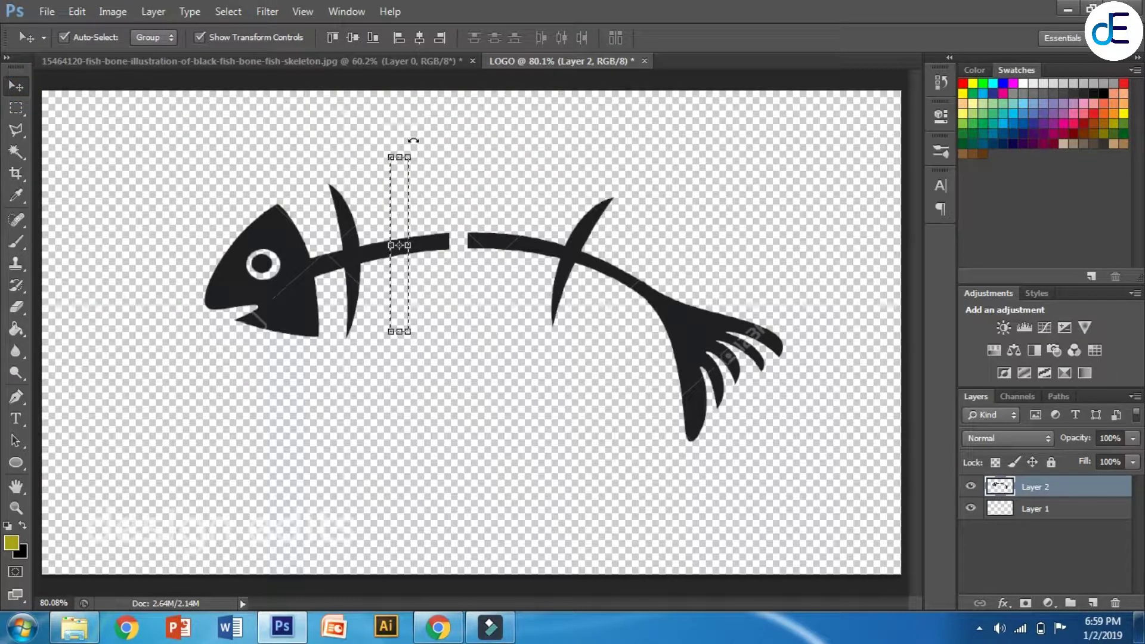
left_click_drag(411, 140, 406, 139)
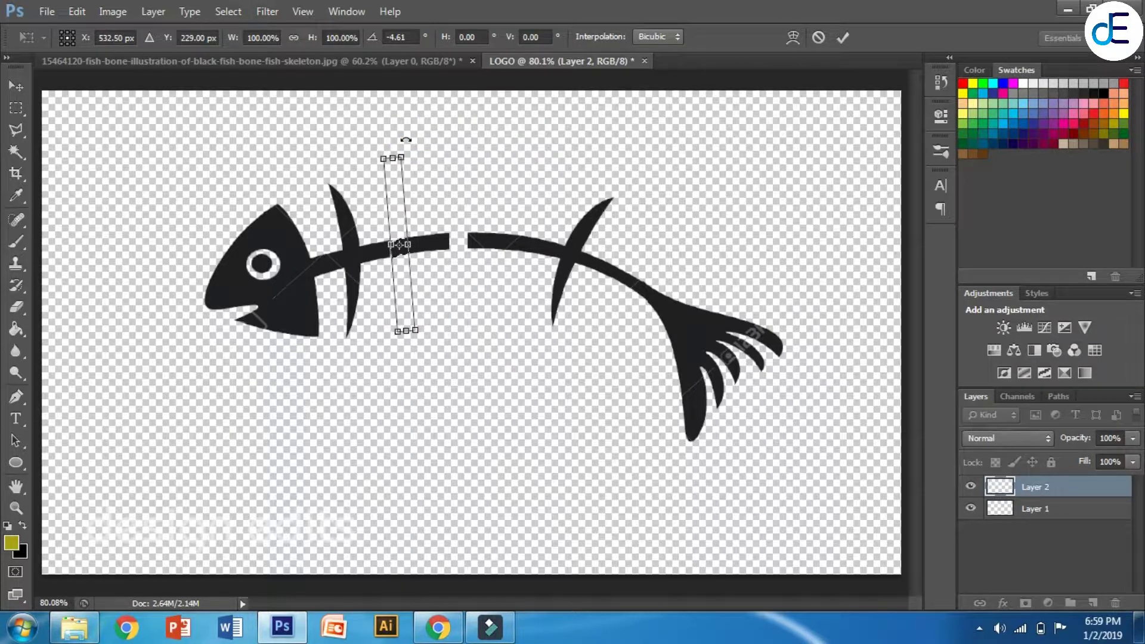
left_click(842, 38)
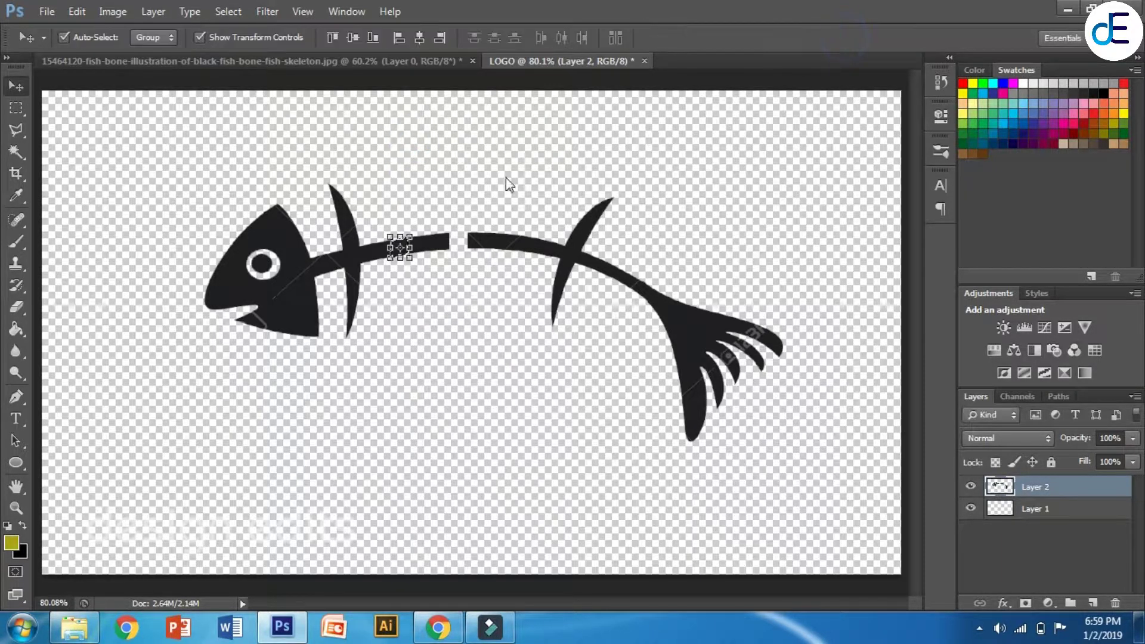
left_click(18, 110)
key("Delete")
key("ctrl+d")
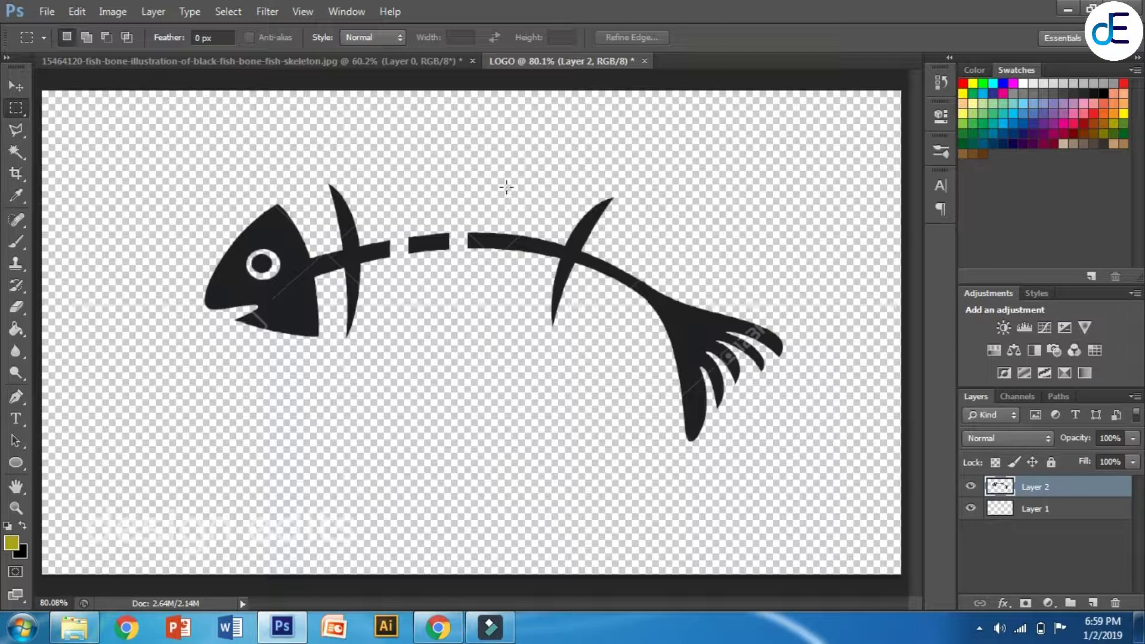
Select a narrow vertical strip of the spine before the rear rib, rotate it slightly, and delete it to cut a third gap
left_click_drag(506, 187, 522, 315)
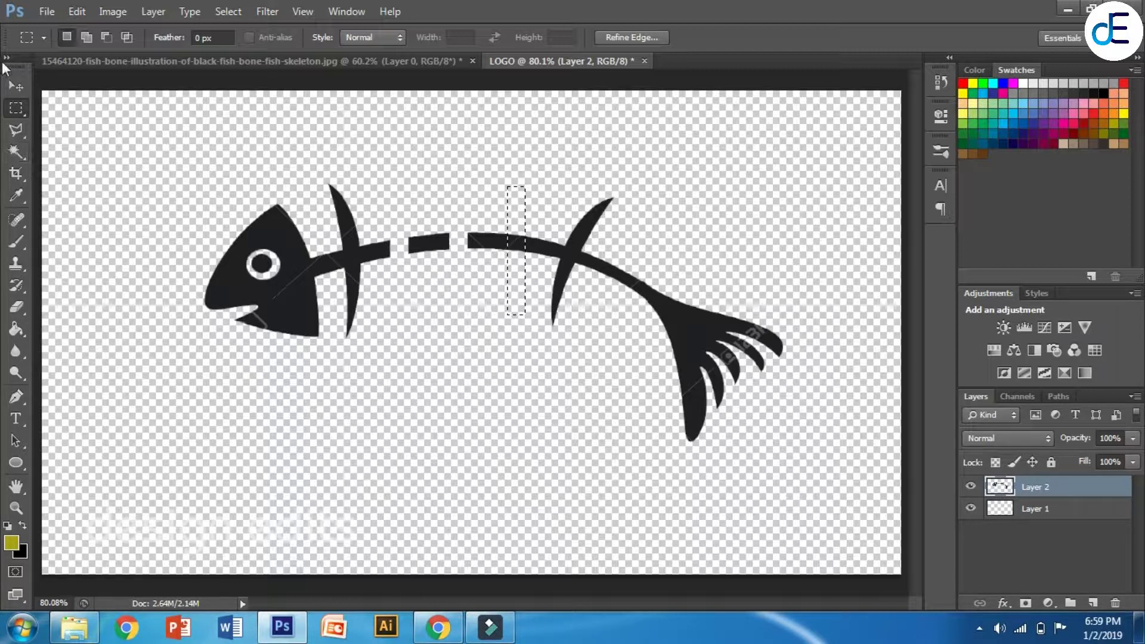
left_click(20, 88)
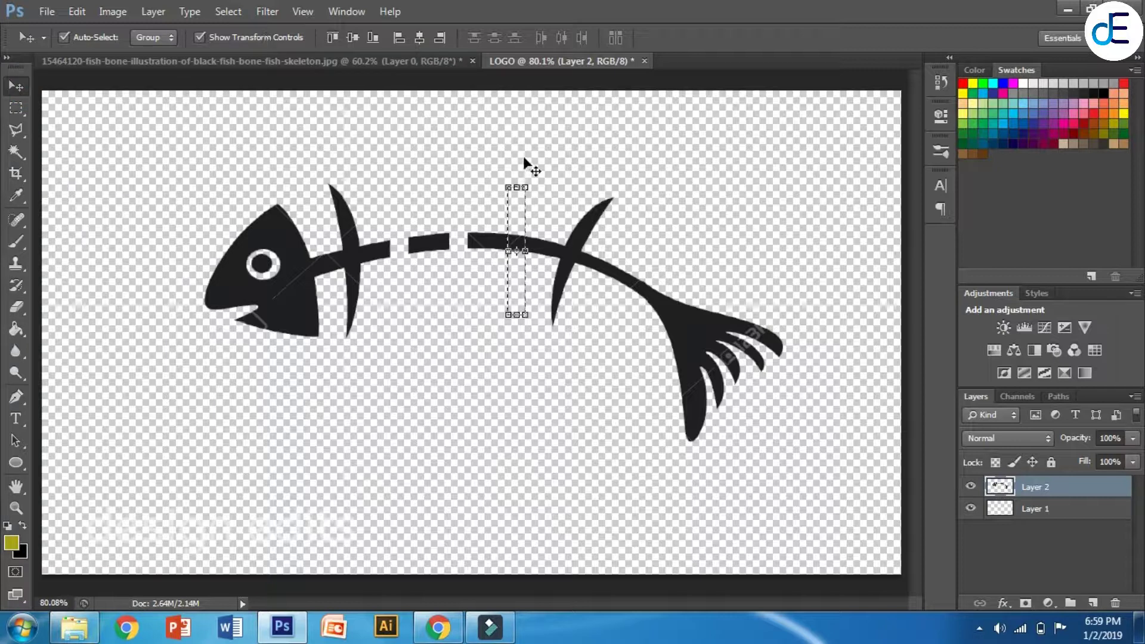
left_click(536, 171)
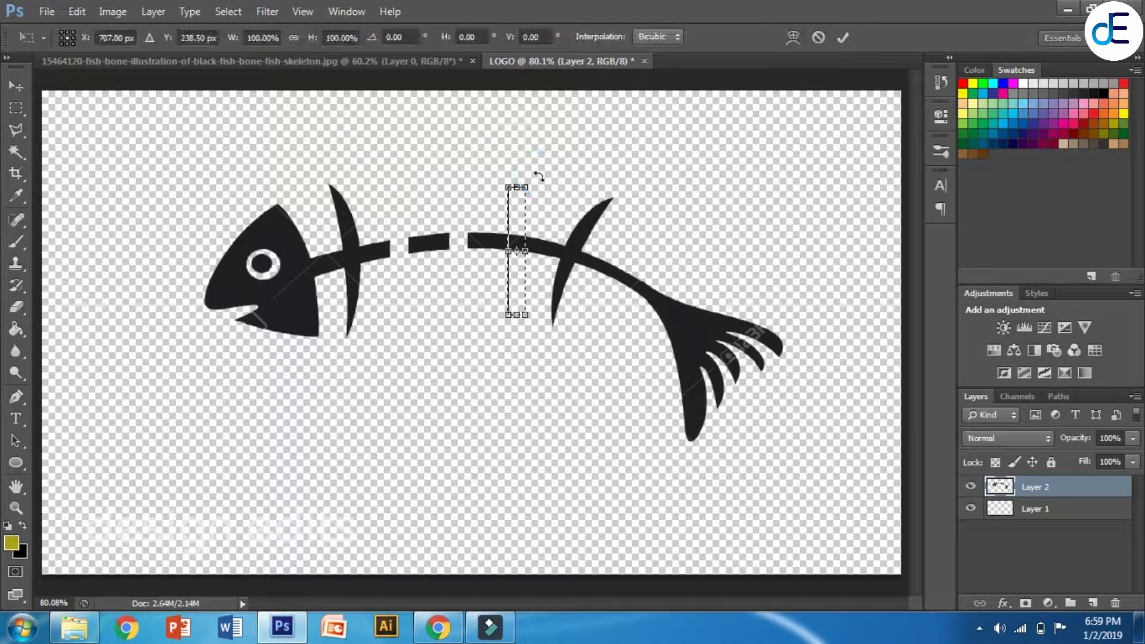
left_click_drag(538, 177, 540, 180)
left_click(841, 37)
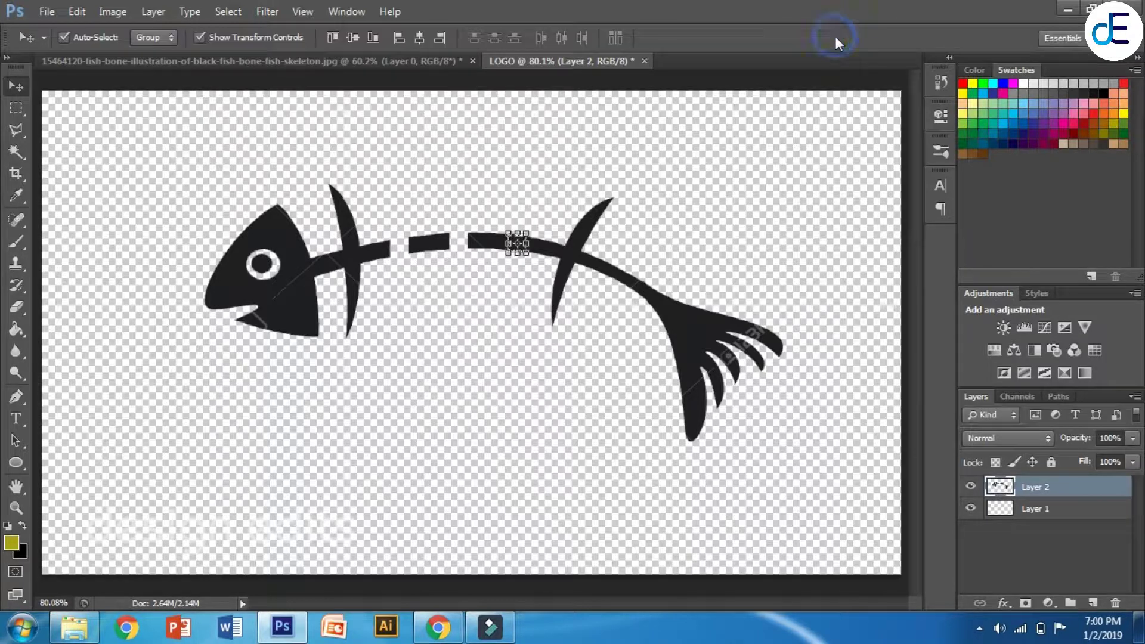
left_click(18, 114)
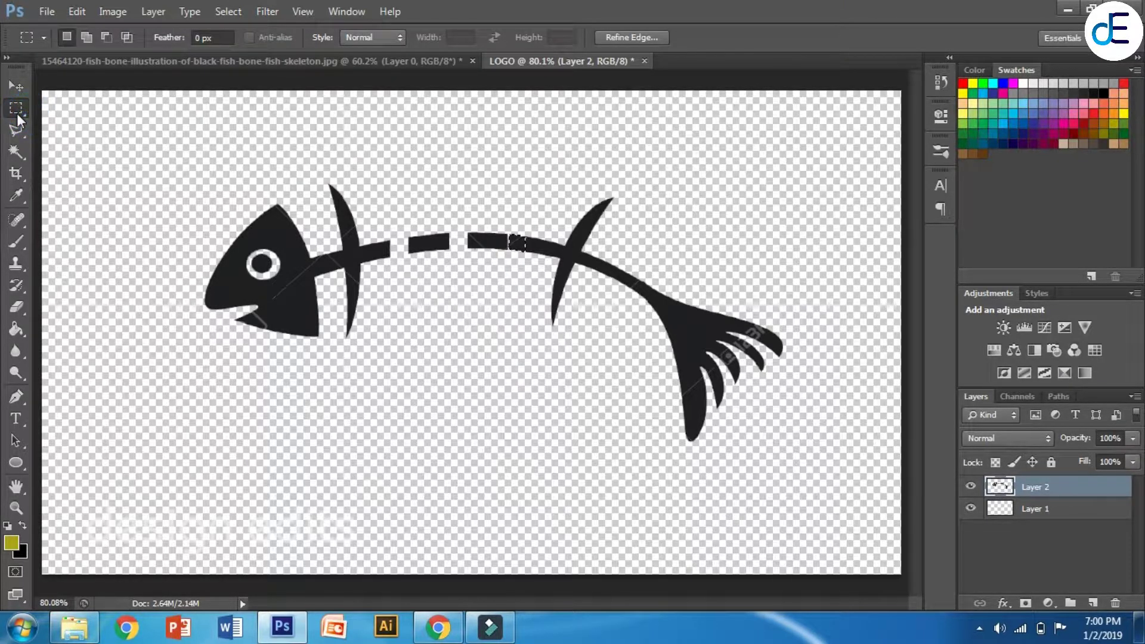
key("Delete")
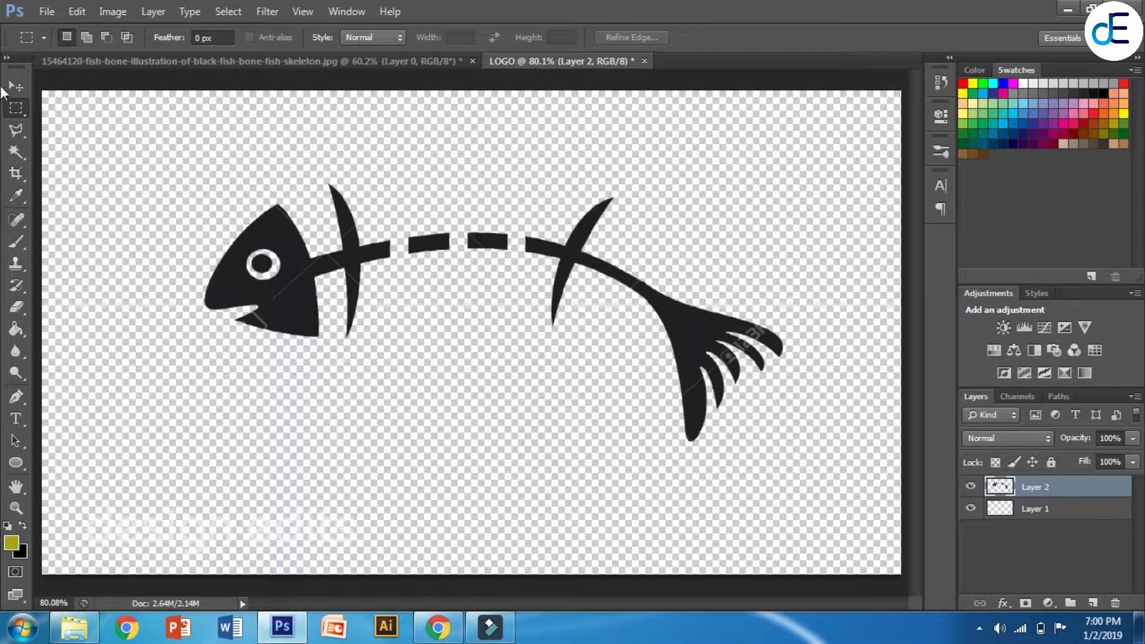
Place the fork image Untitled-1.png upright in the middle spine gap, at about X 625 px, Y 219 px
left_click(50, 16)
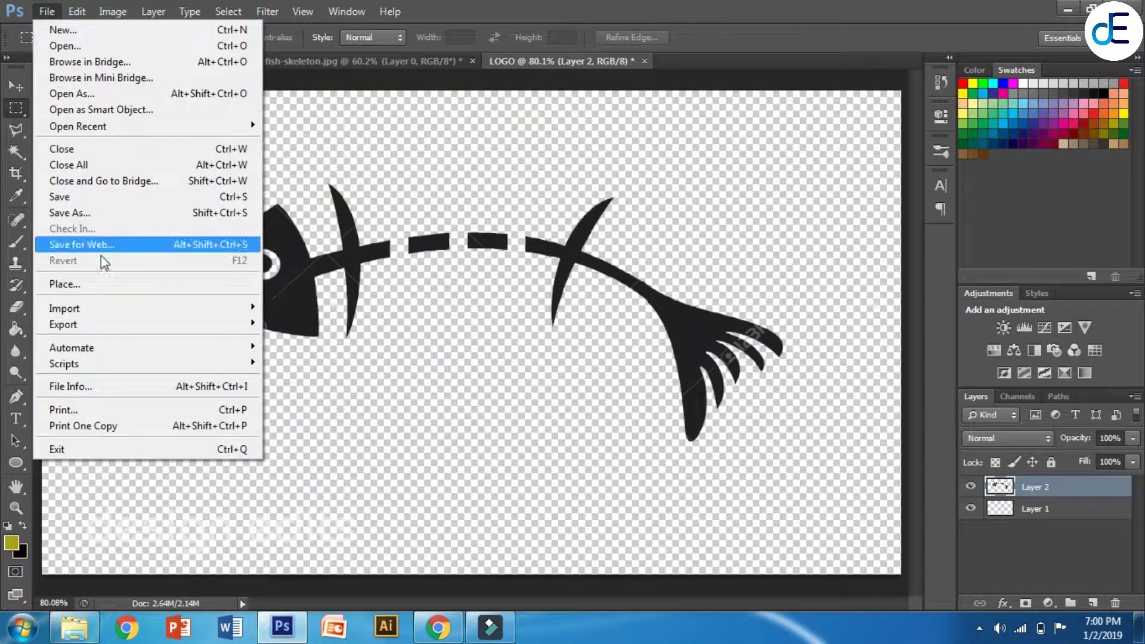
left_click(105, 280)
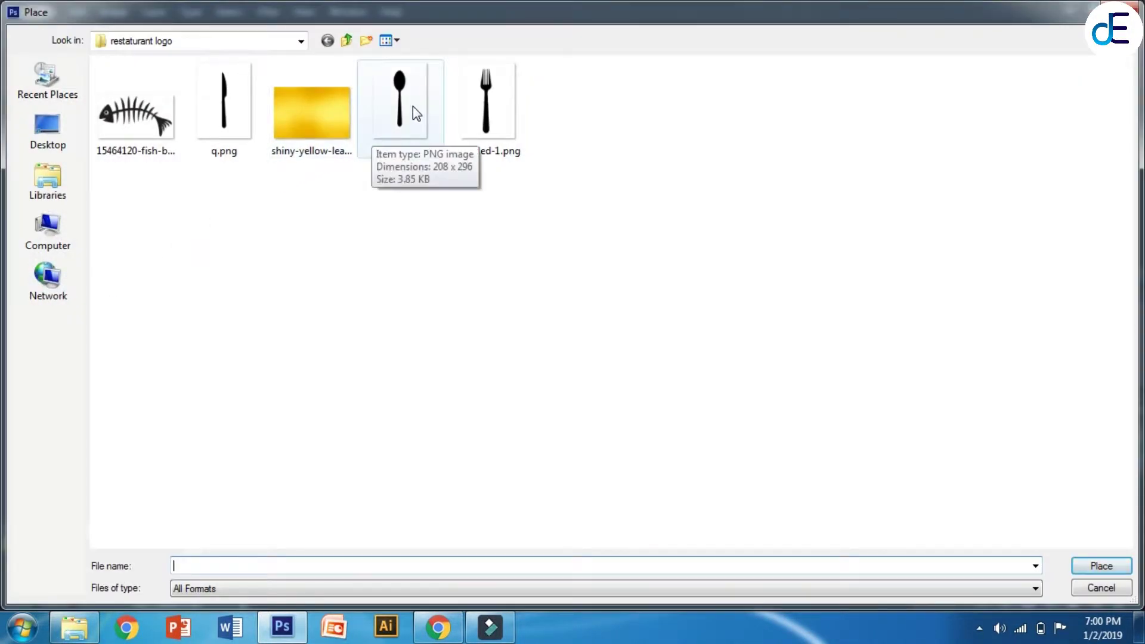
left_click(477, 100)
double_click(477, 99)
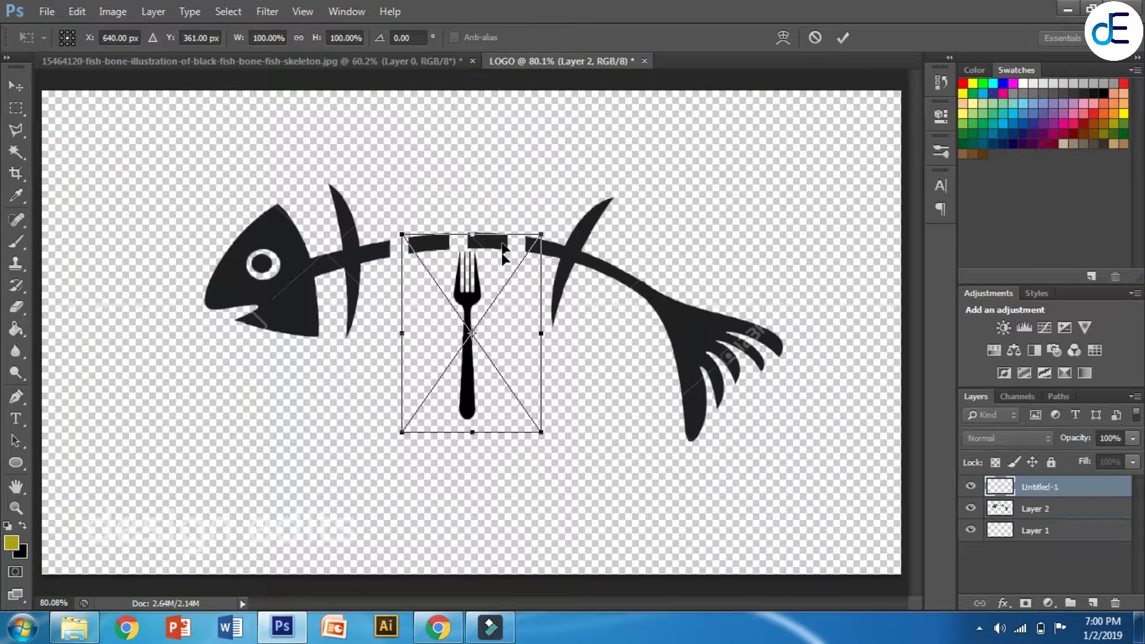
left_click_drag(472, 382, 462, 287)
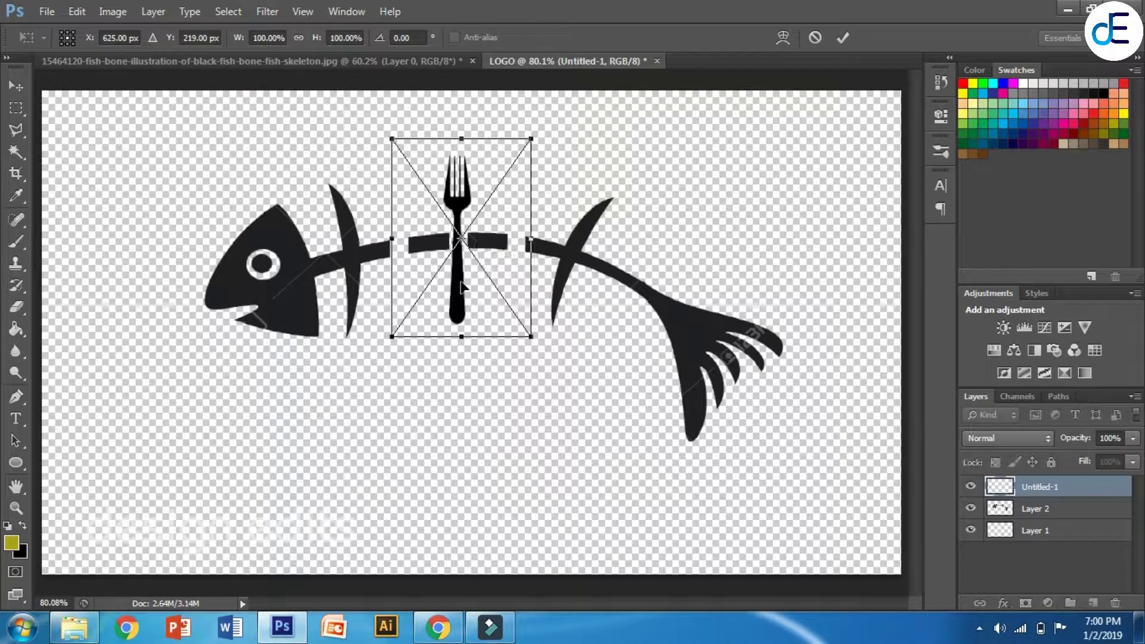
left_click(841, 38)
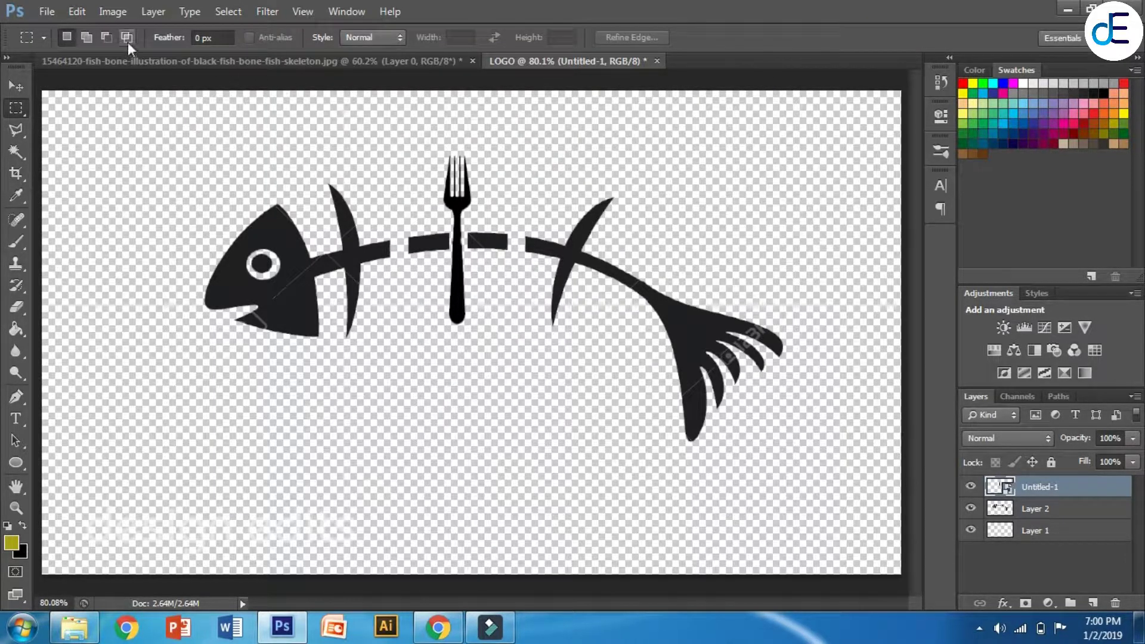
left_click(50, 8)
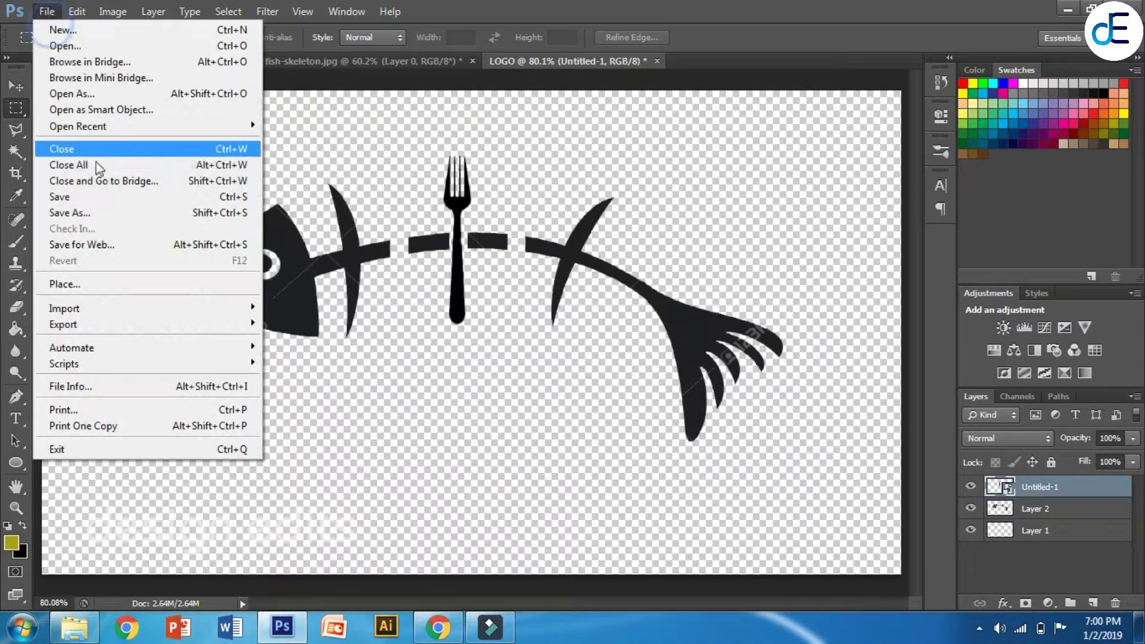
left_click(118, 285)
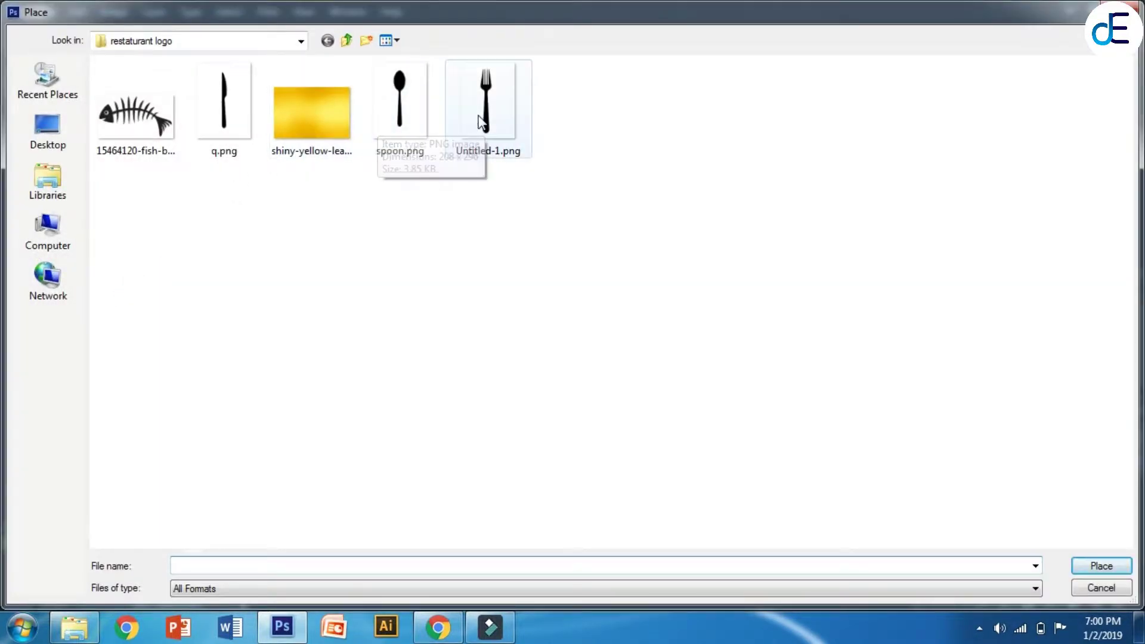
double_click(499, 123)
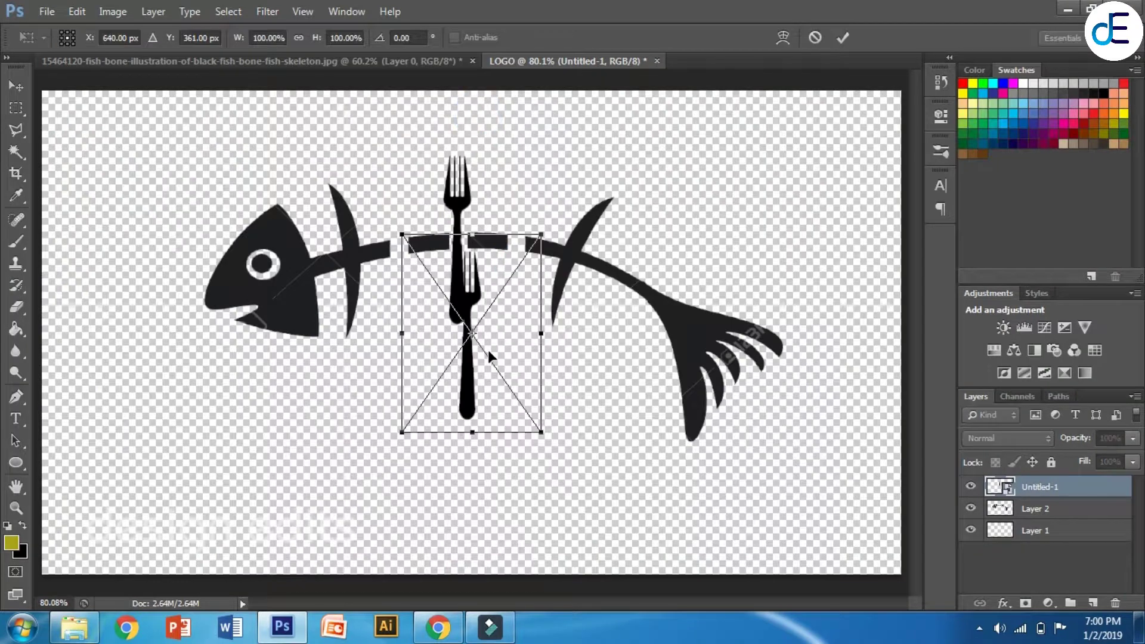
left_click_drag(469, 376, 395, 278)
key("shift+Down")
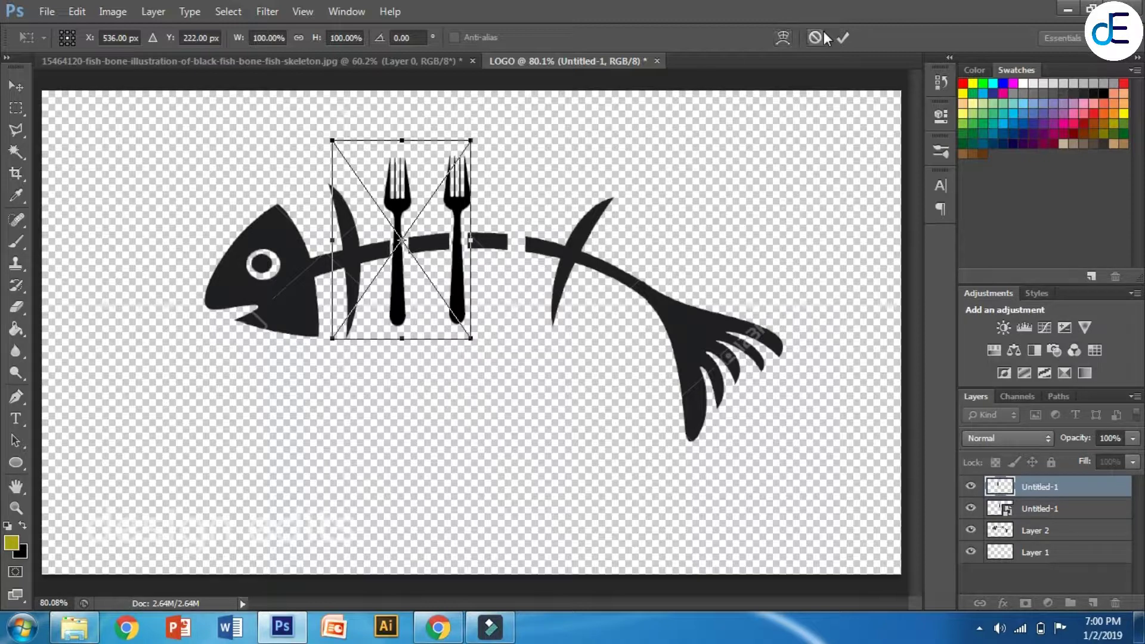
left_click(816, 38)
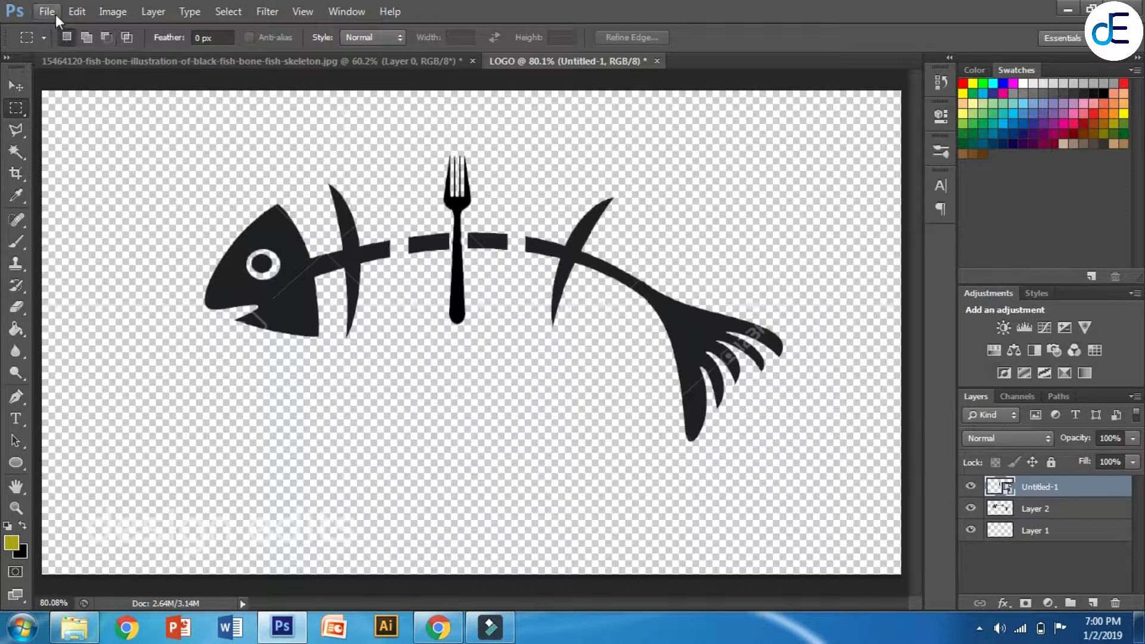
Place spoon.png upright in the spine gap nearest the head, at about X 536 px, Y 222 px
left_click(48, 12)
left_click(112, 281)
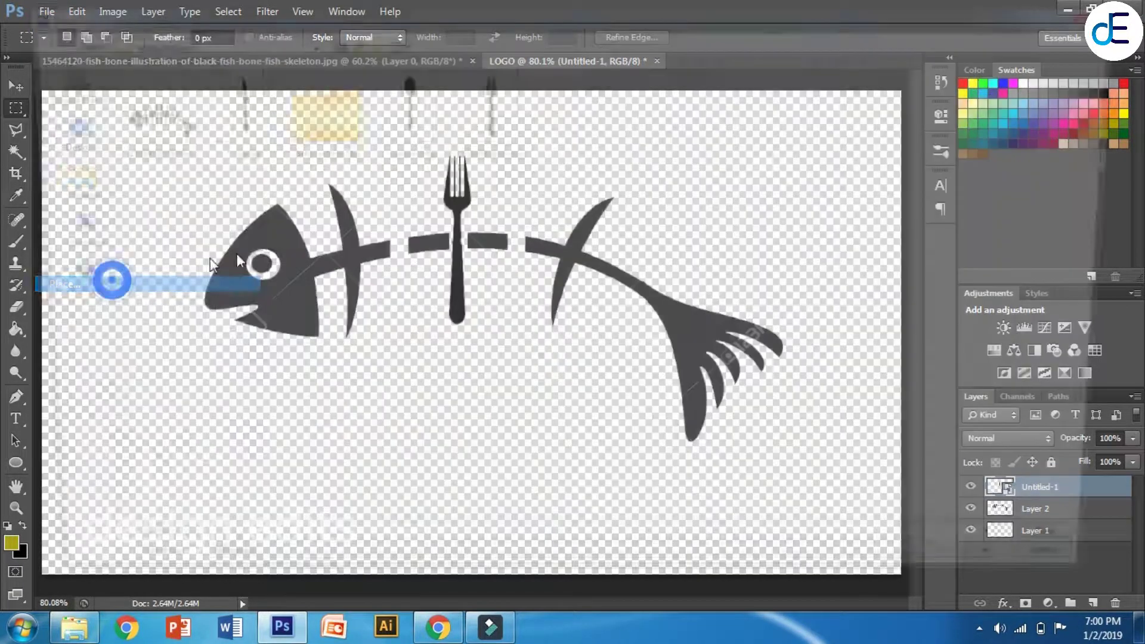
double_click(399, 127)
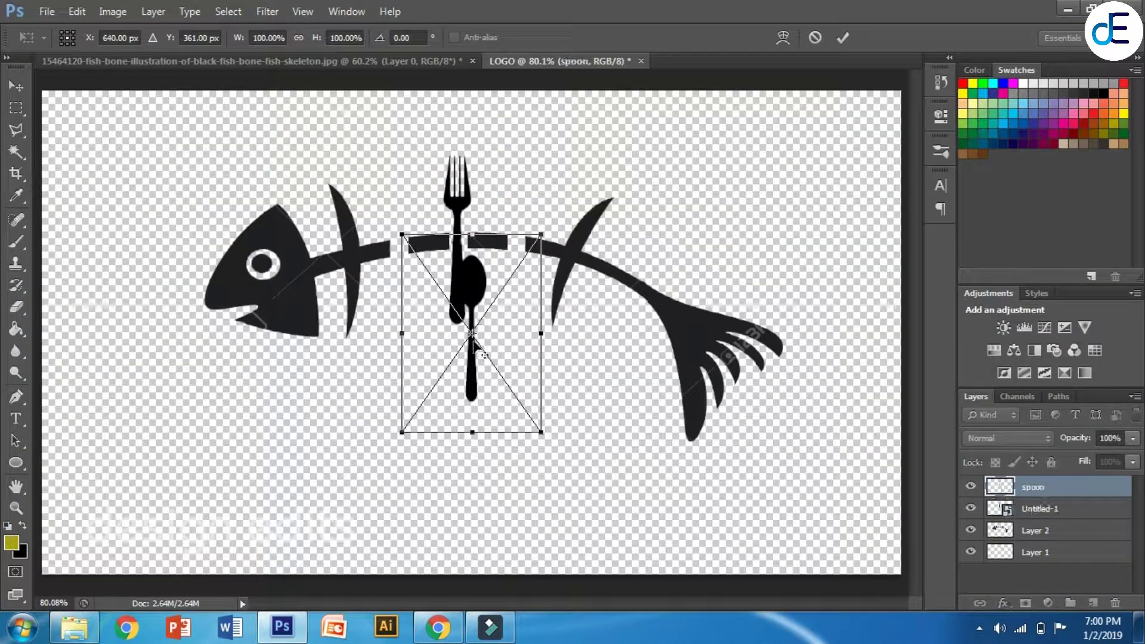
left_click_drag(473, 362, 398, 278)
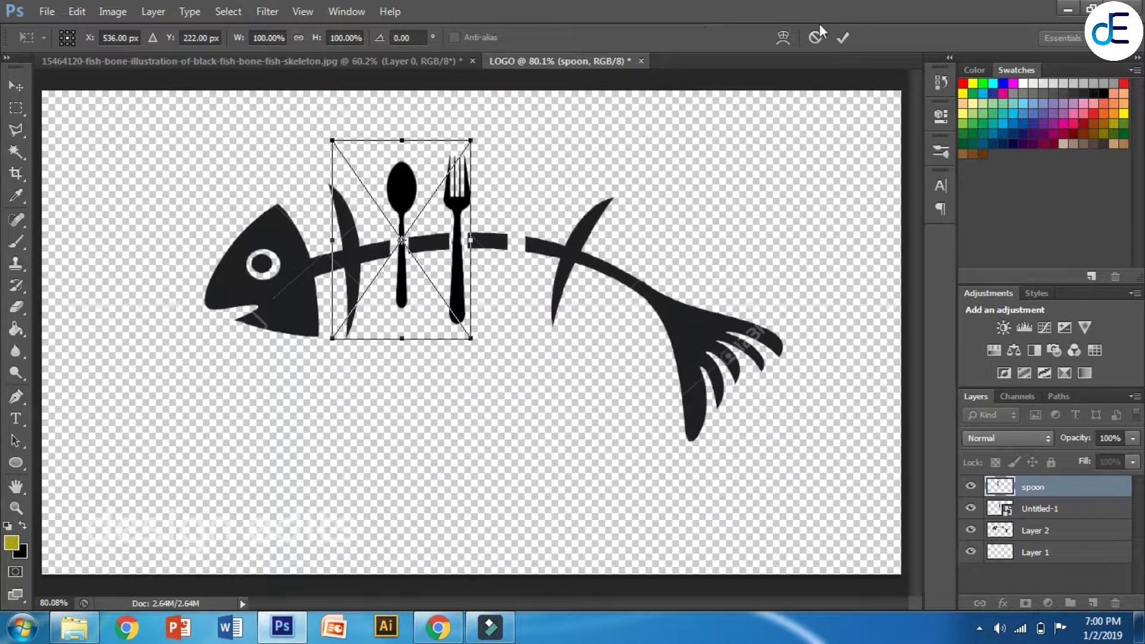
left_click(839, 37)
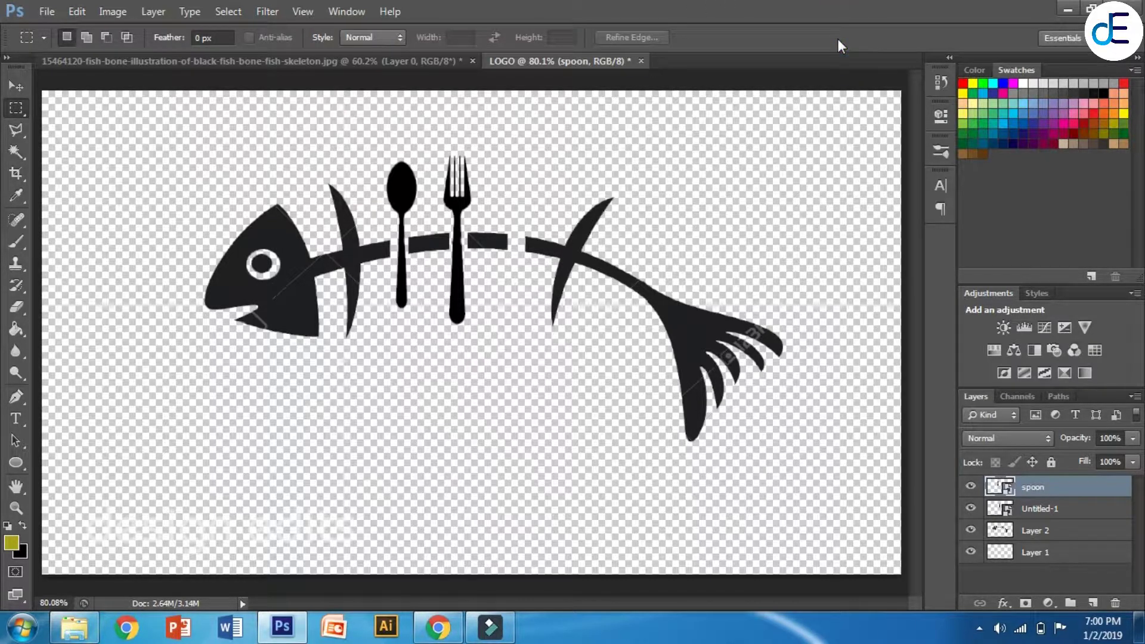
left_click(16, 85)
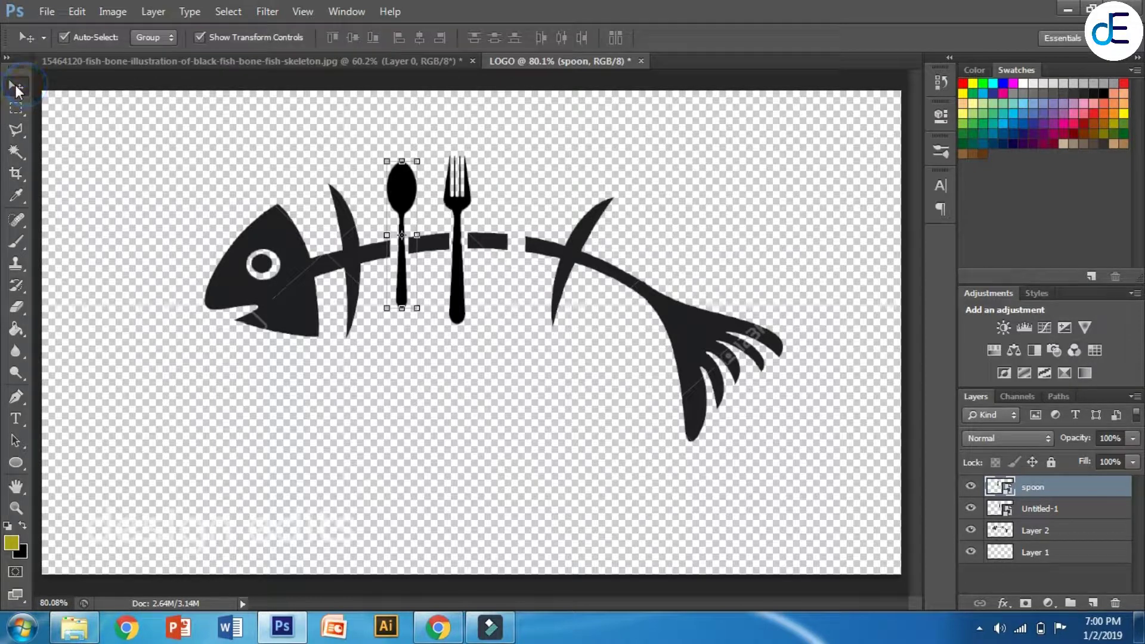
Place the knife image q.png upright in the spine gap before the rear rib
left_click(48, 12)
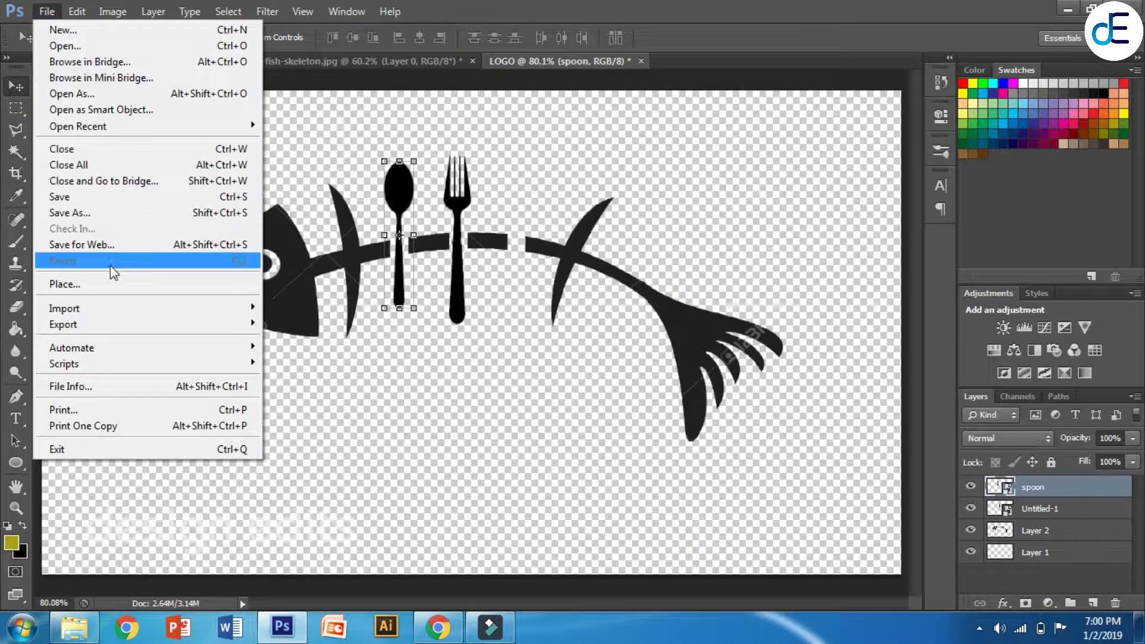
left_click(113, 284)
double_click(237, 125)
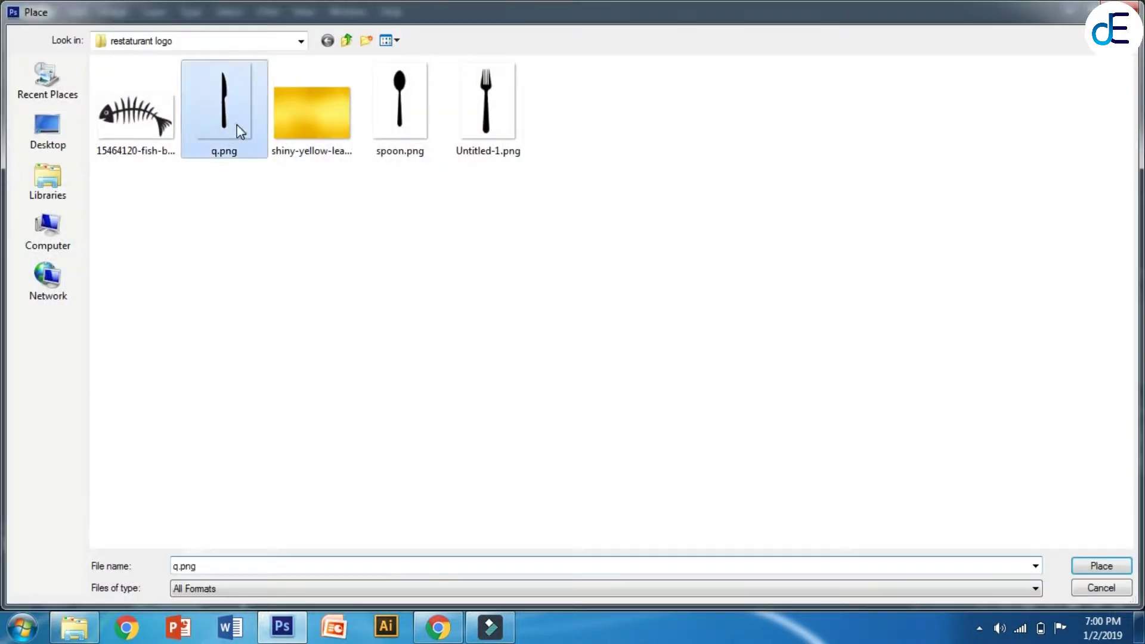
left_click_drag(473, 378, 522, 274)
left_click(844, 39)
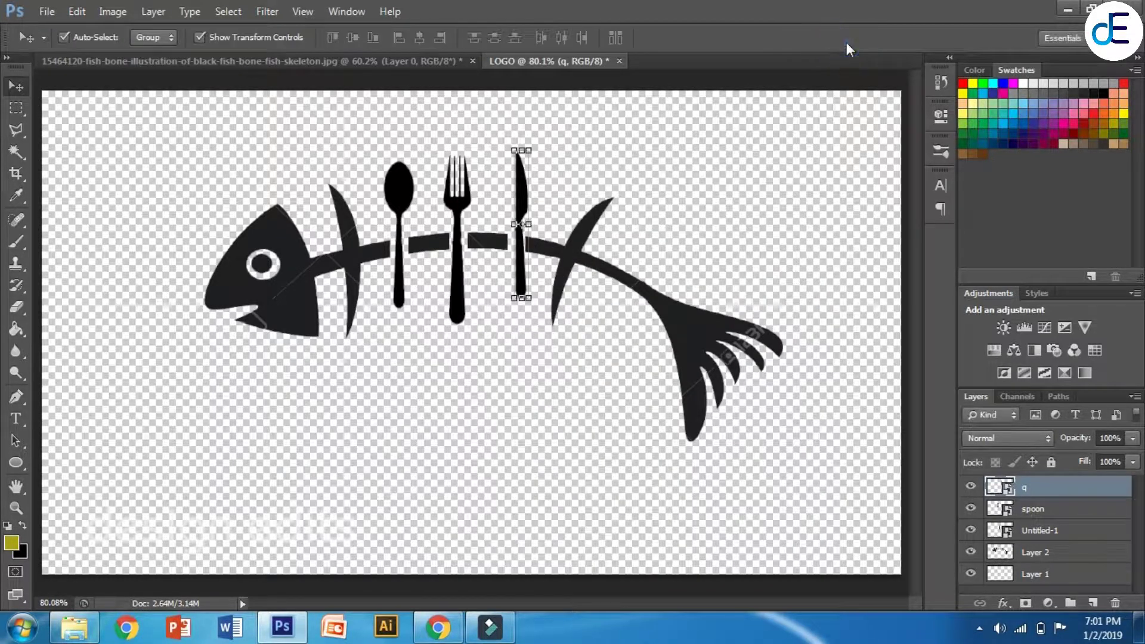
Nudge the knife down and slightly left to line it up with the spoon and center it in its gap
key("Down")
key("Down")
key("Down")
key("Down")
key("Down")
key("Down")
key("Down")
key("Down")
key("Down")
key("Down")
key("Down")
key("Down")
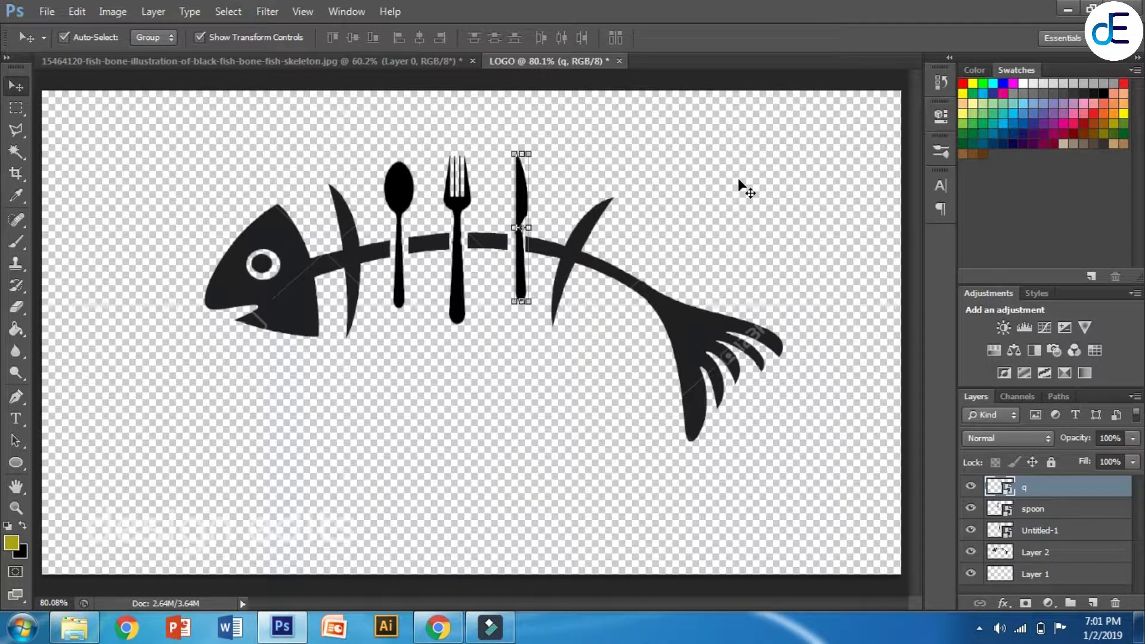
key("Left")
key("Left")
key("Left")
key("Left")
key("Left")
key("Left")
key("Left")
key("Left")
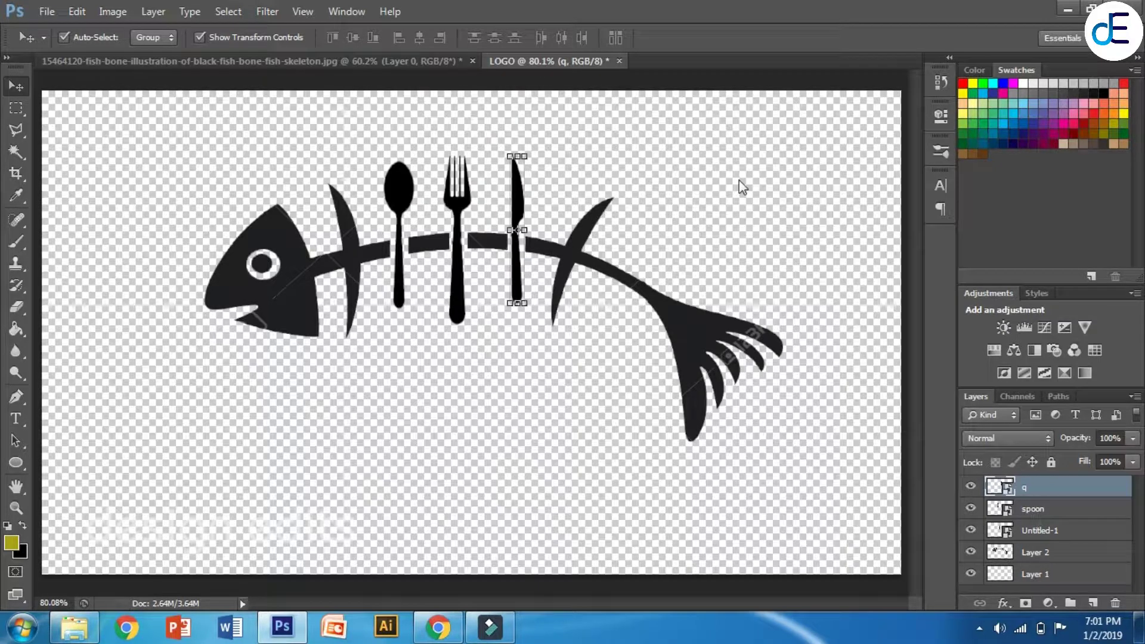
key("Down")
key("Down")
key("Down")
key("Down")
key("Down")
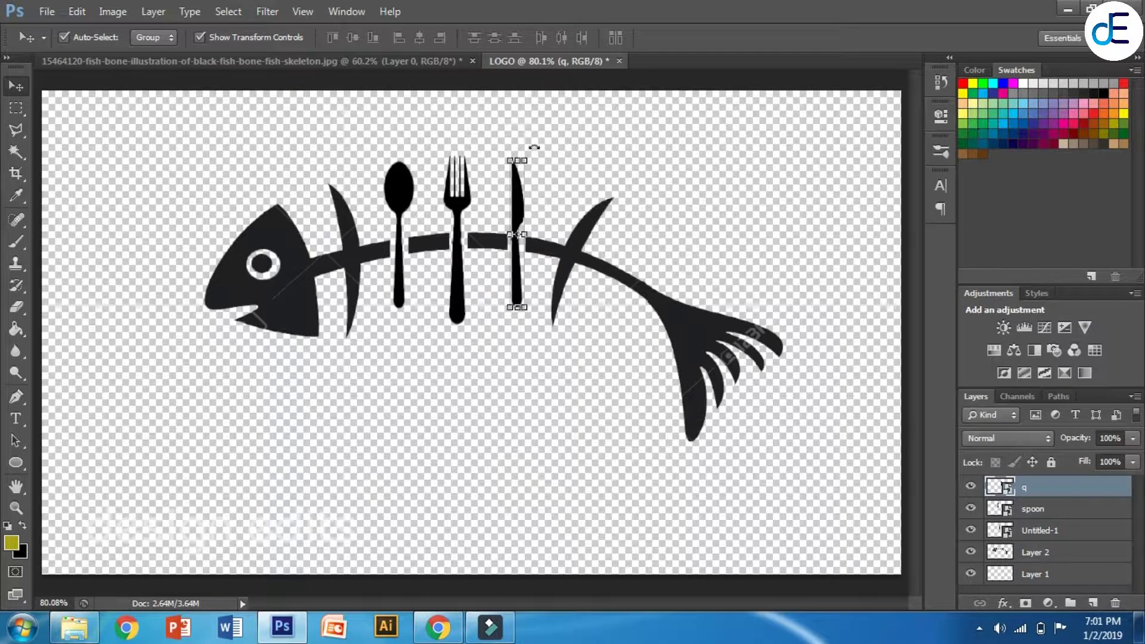
Rotate the knife 5.37° clockwise to follow the curve of the spine
left_click_drag(538, 144, 541, 142)
left_click(842, 38)
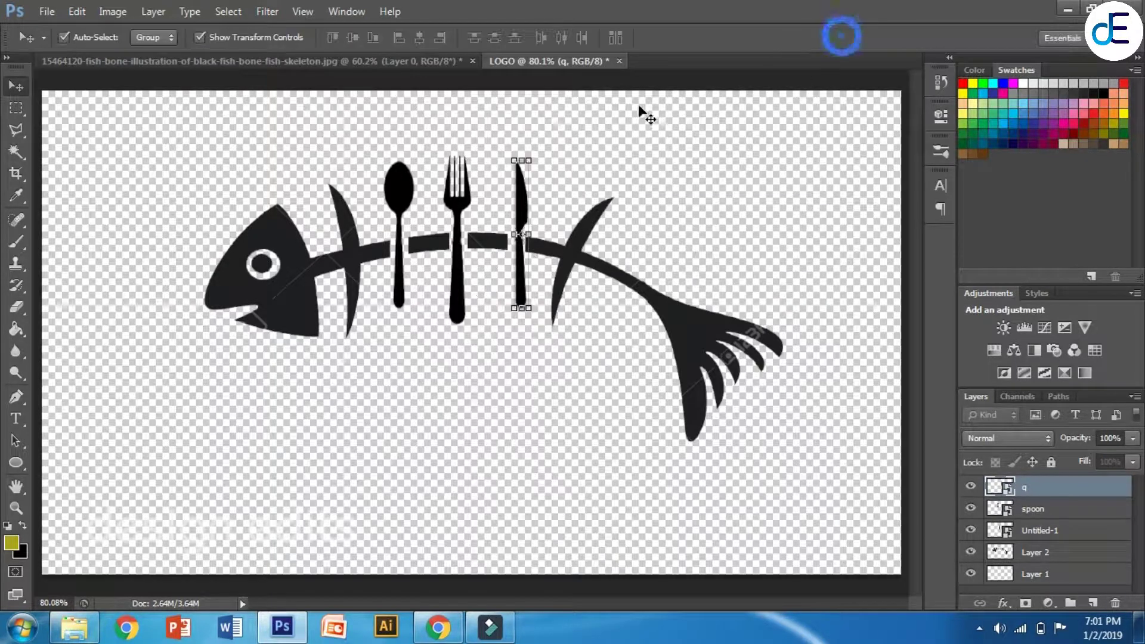
left_click(544, 145)
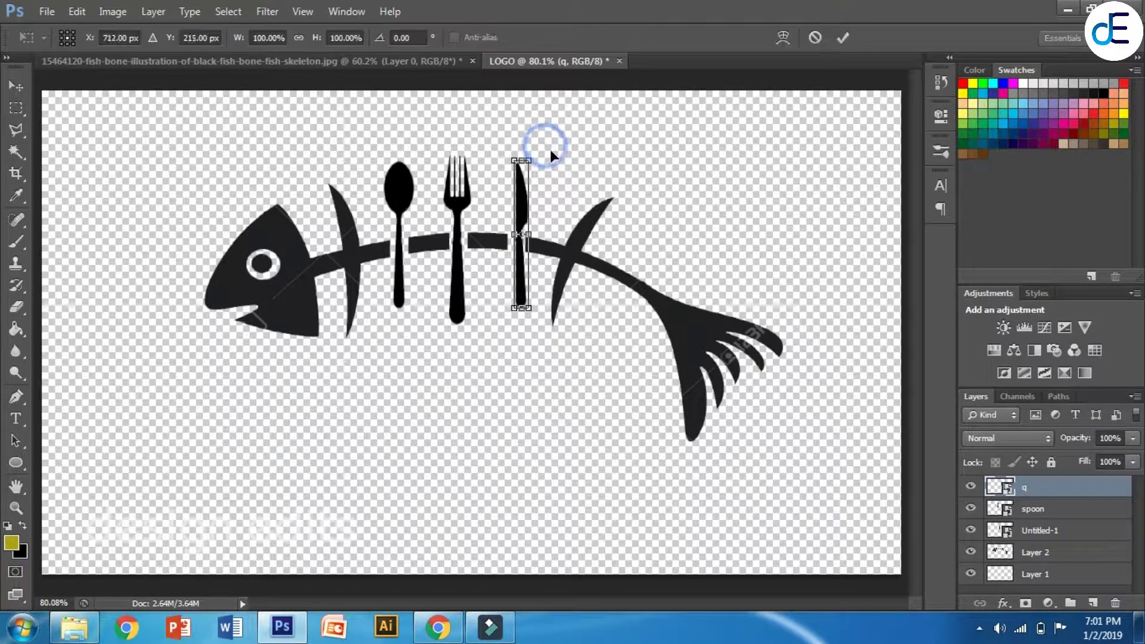
left_click_drag(608, 128, 619, 138)
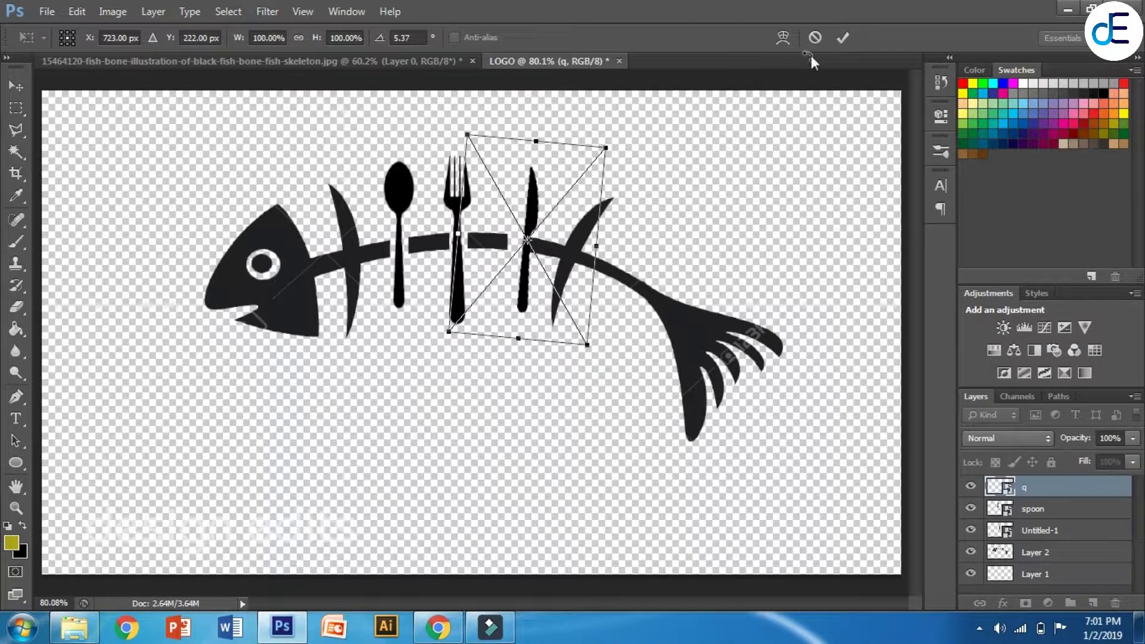
left_click(842, 38)
Nudge the tilted knife left and up to fit its spine gap, with the transform controls hidden
key("Left")
key("Left")
key("Left")
key("Left")
key("Left")
key("Left")
key("Left")
key("Left")
key("Left")
key("Left")
key("Left")
key("Left")
key("Left")
key("Left")
key("Left")
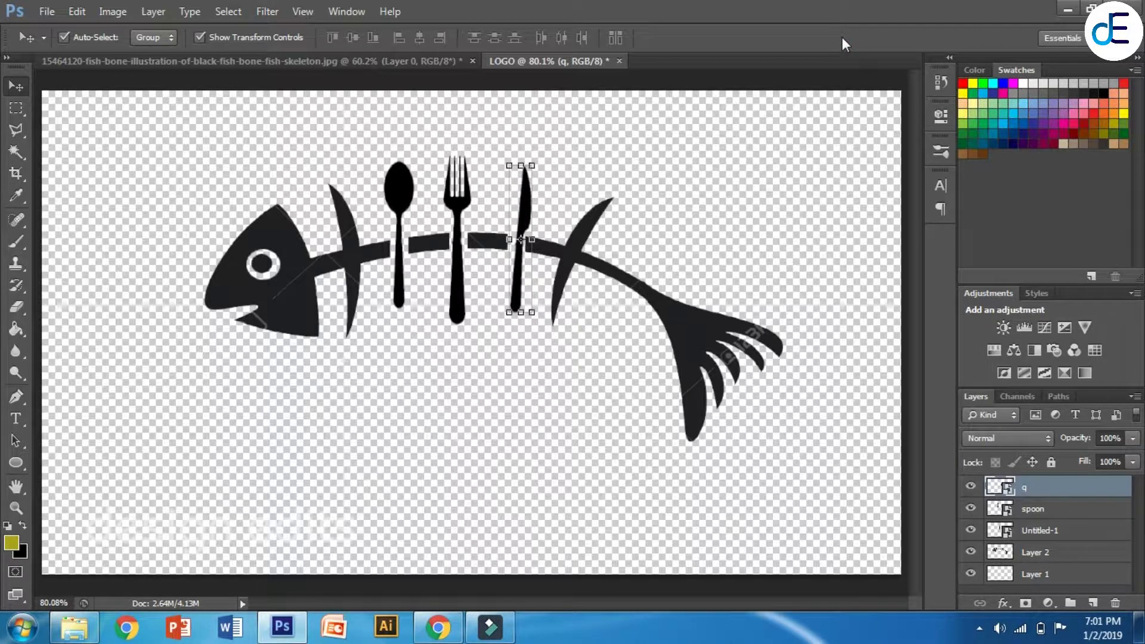
left_click(229, 38)
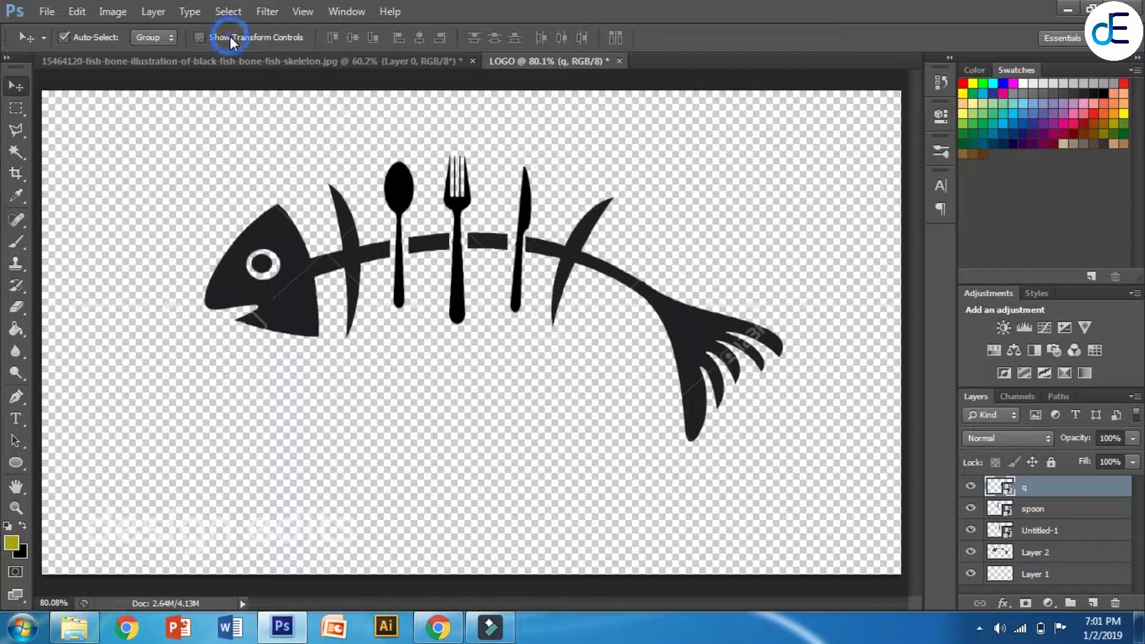
key("Left")
key("Left")
key("Left")
key("Left")
key("Left")
key("Left")
key("Left")
key("Left")
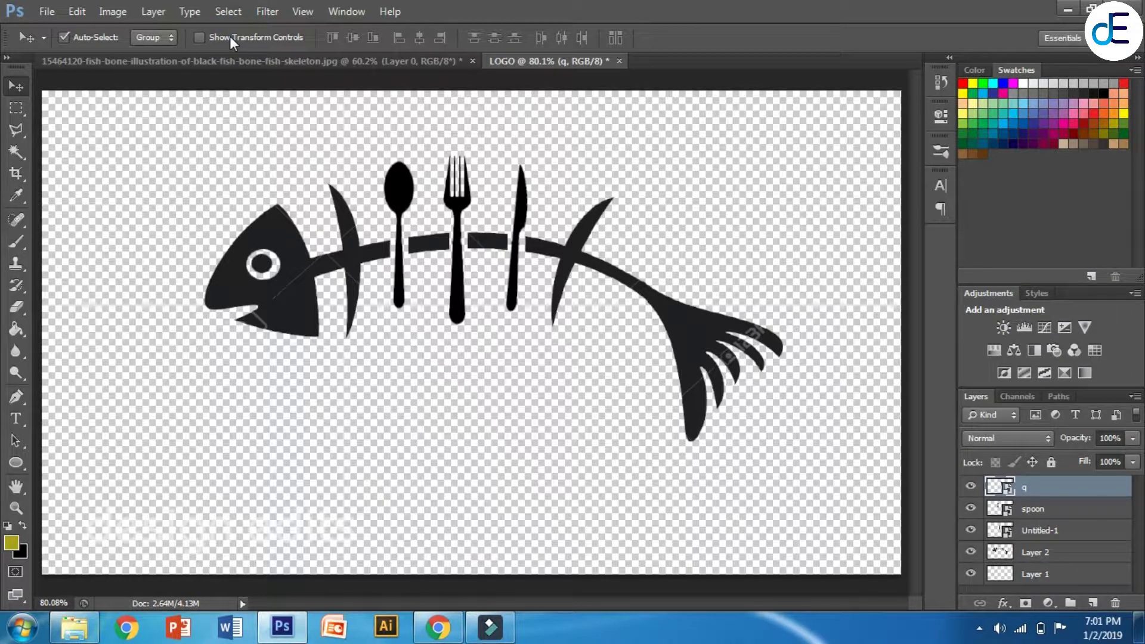
key("Left")
key("Up")
key("Up")
key("Up")
key("Up")
key("Up")
key("Up")
key("Up")
key("Up")
key("Up")
key("Up")
Rotate the spoon 2.54° counterclockwise in its spine gap and leave the transform controls hidden
left_click(397, 193)
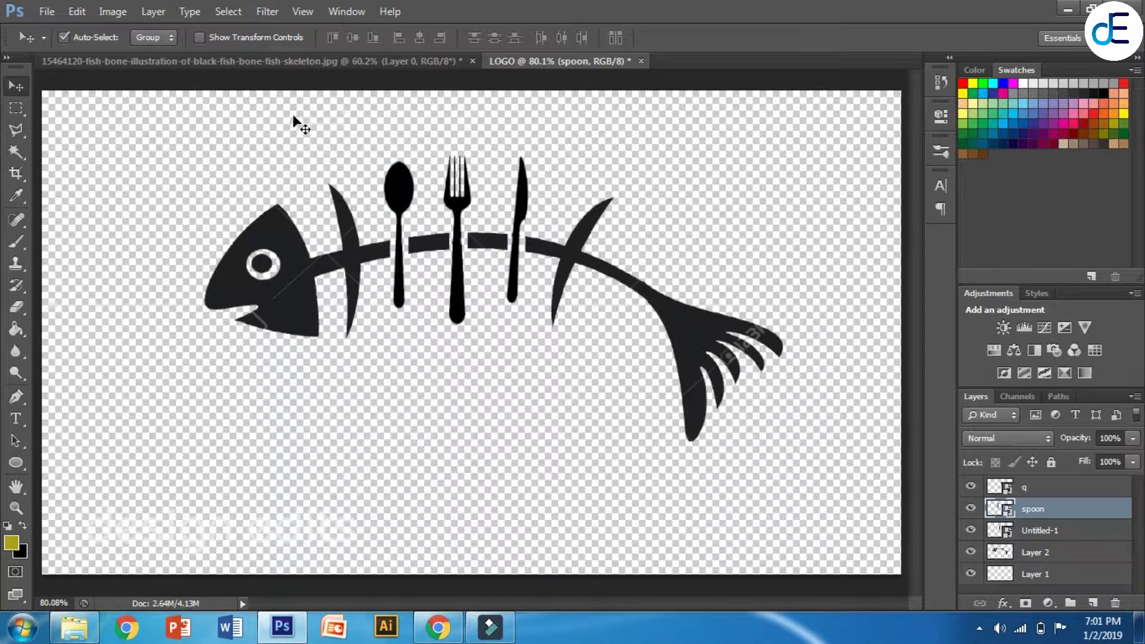
left_click(273, 34)
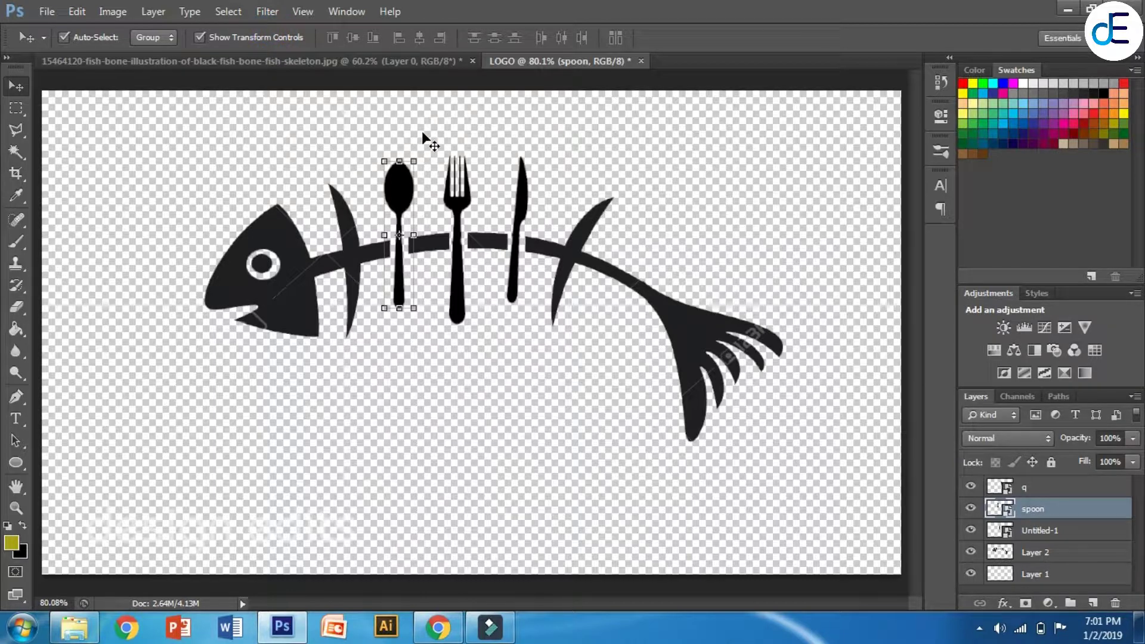
left_click(426, 143)
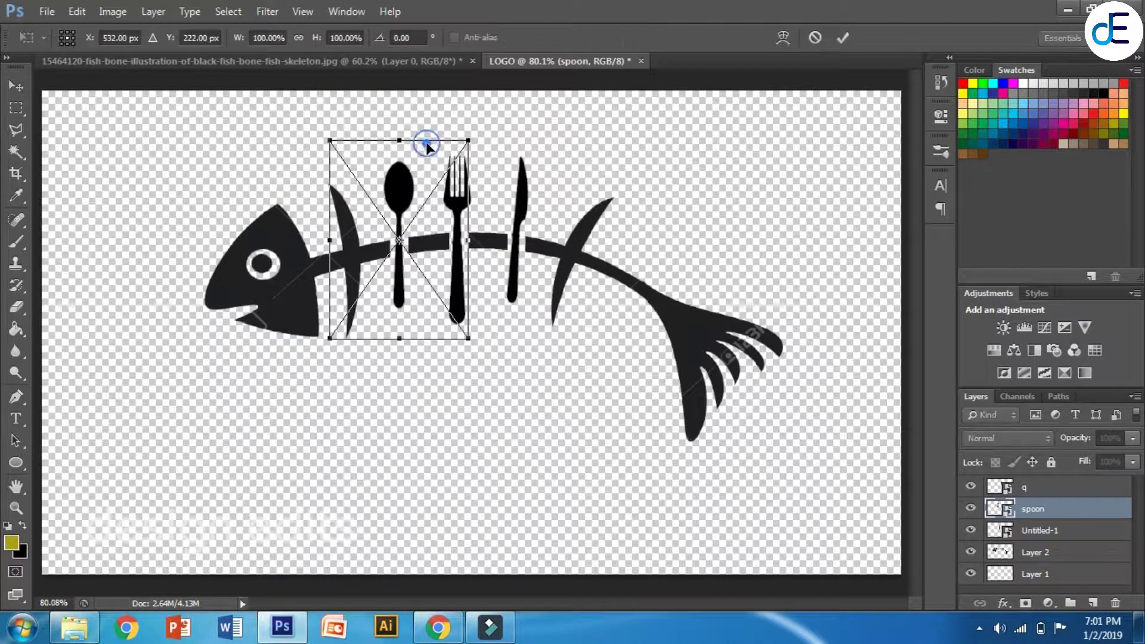
left_click_drag(478, 128, 473, 126)
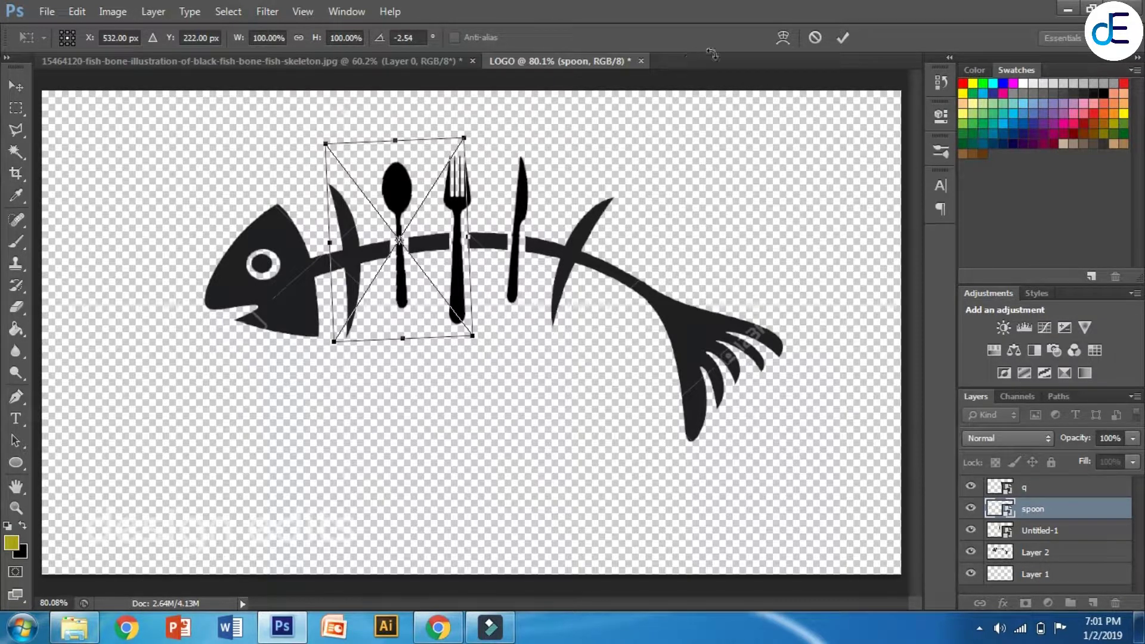
left_click(845, 39)
left_click(288, 37)
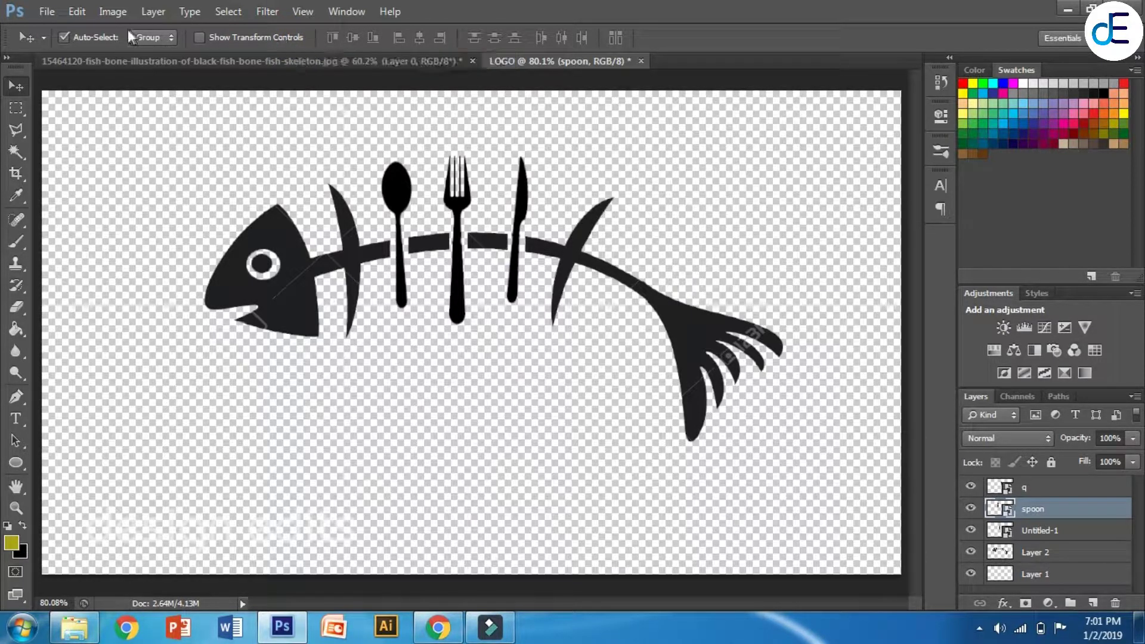
Add the text GOLDEN FISH RESTAURANT in a wide text box below the fish, on a new layer above the knife layer
left_click(1058, 488)
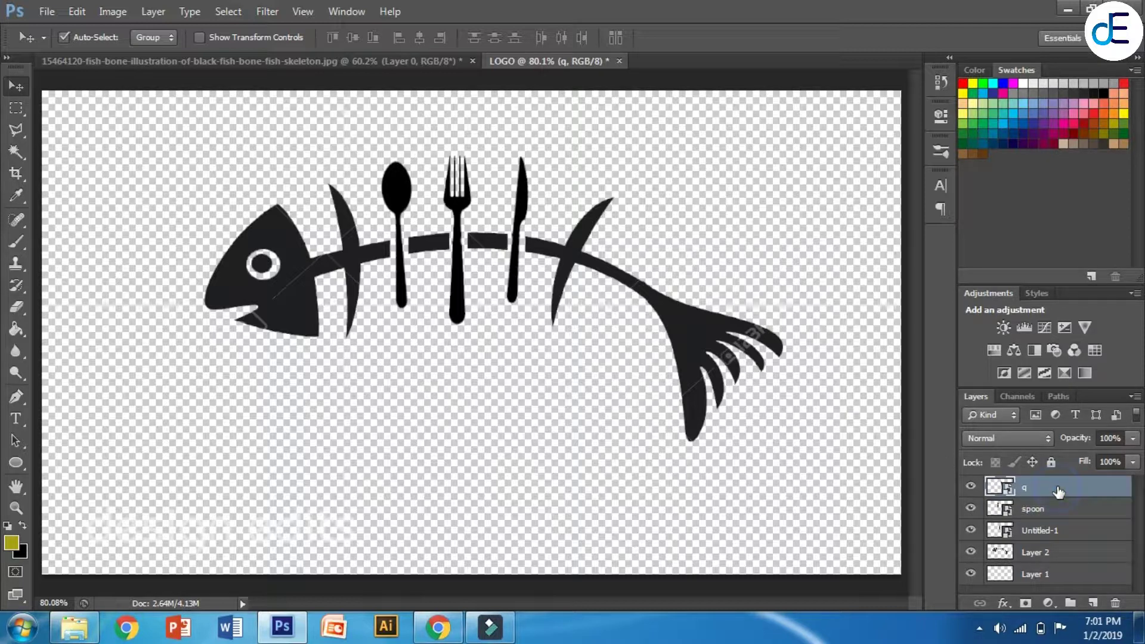
left_click(21, 419)
left_click_drag(170, 427, 792, 532)
key("Escape")
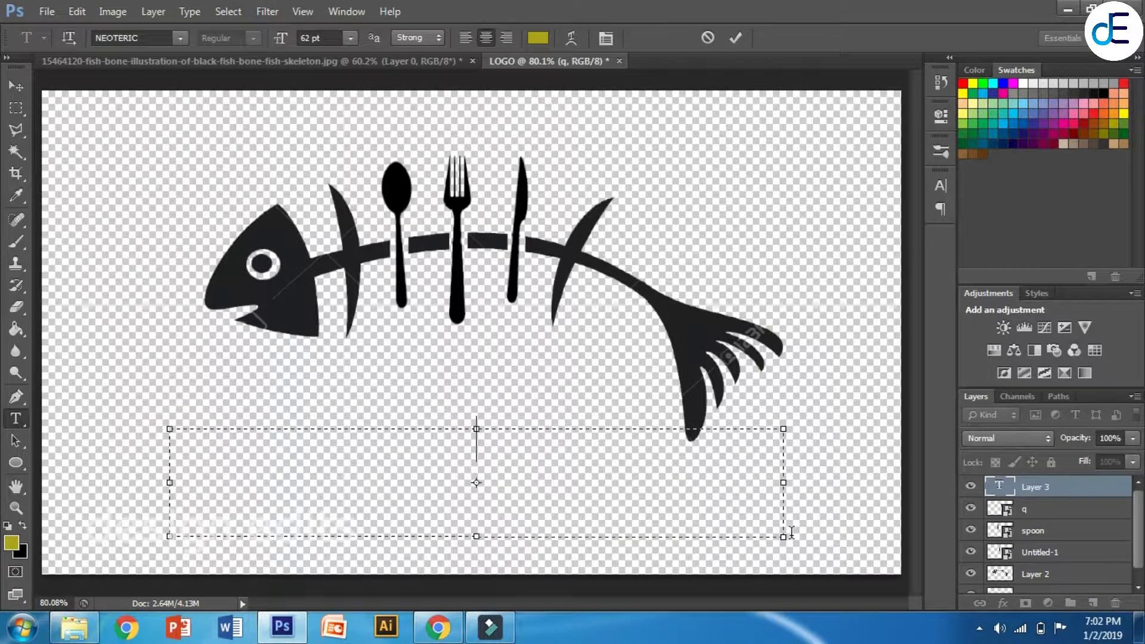
type("GO")
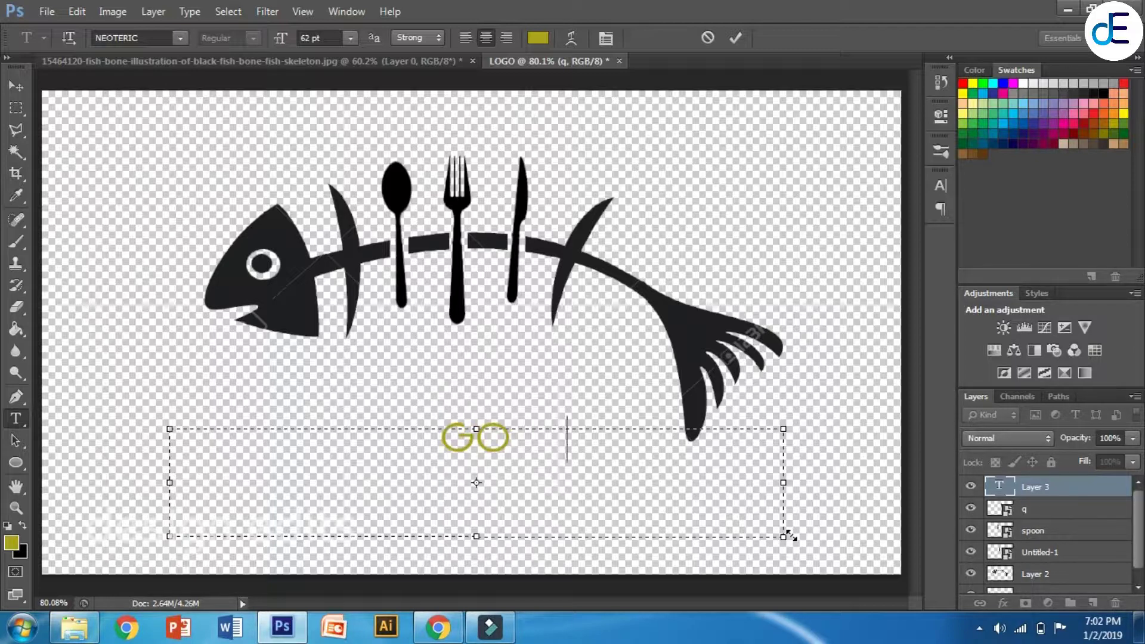
type("LDEN")
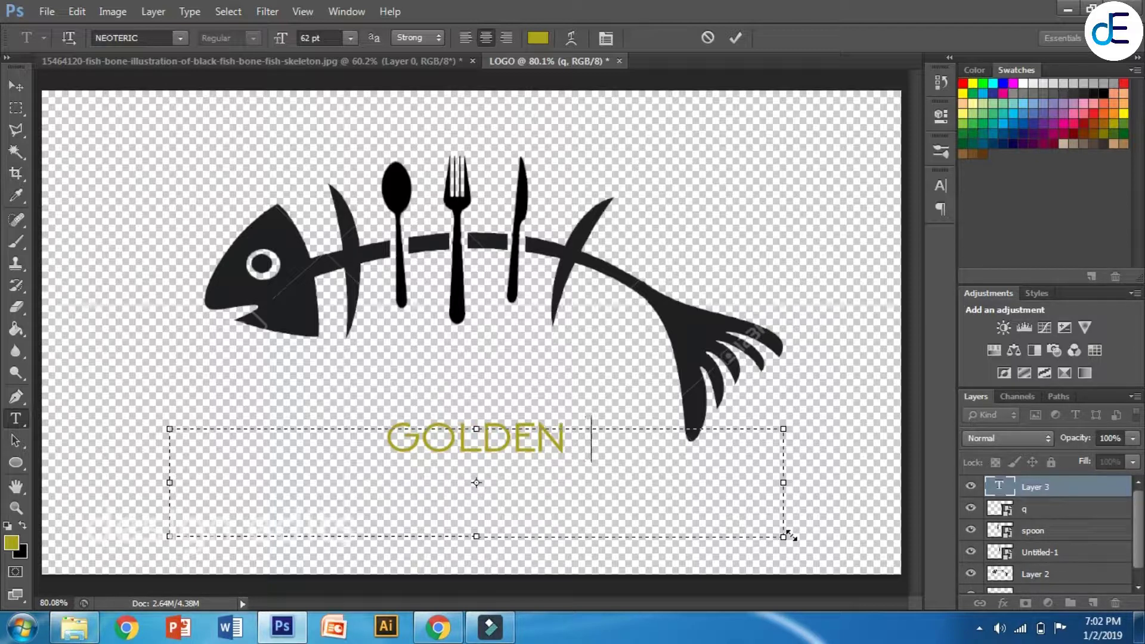
type(" FISH")
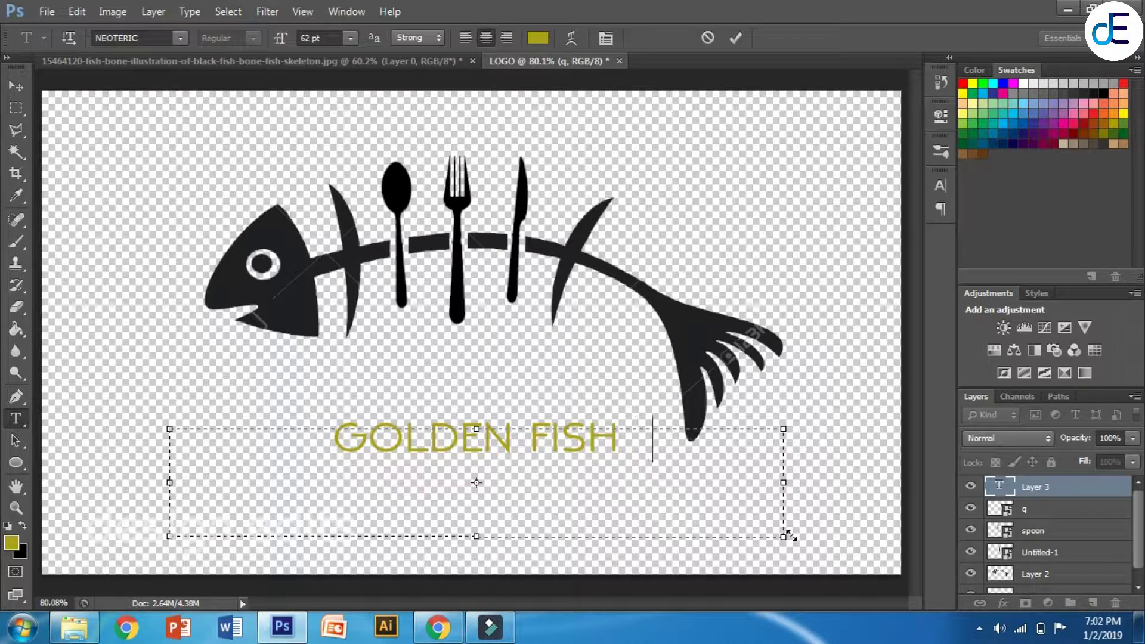
type(" REST")
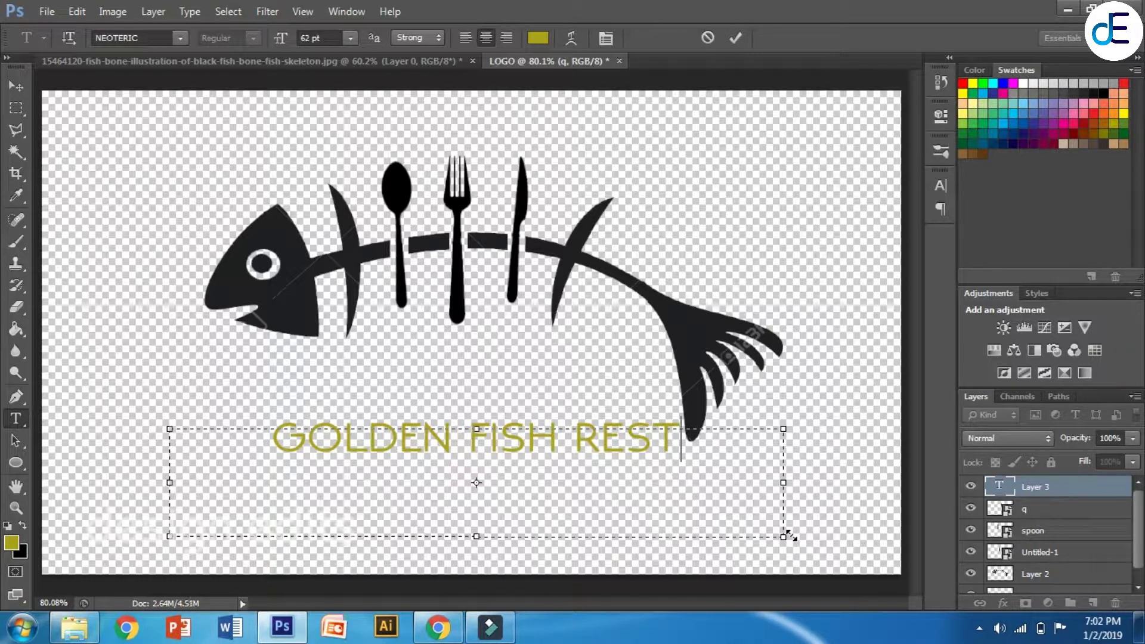
type("AURANT")
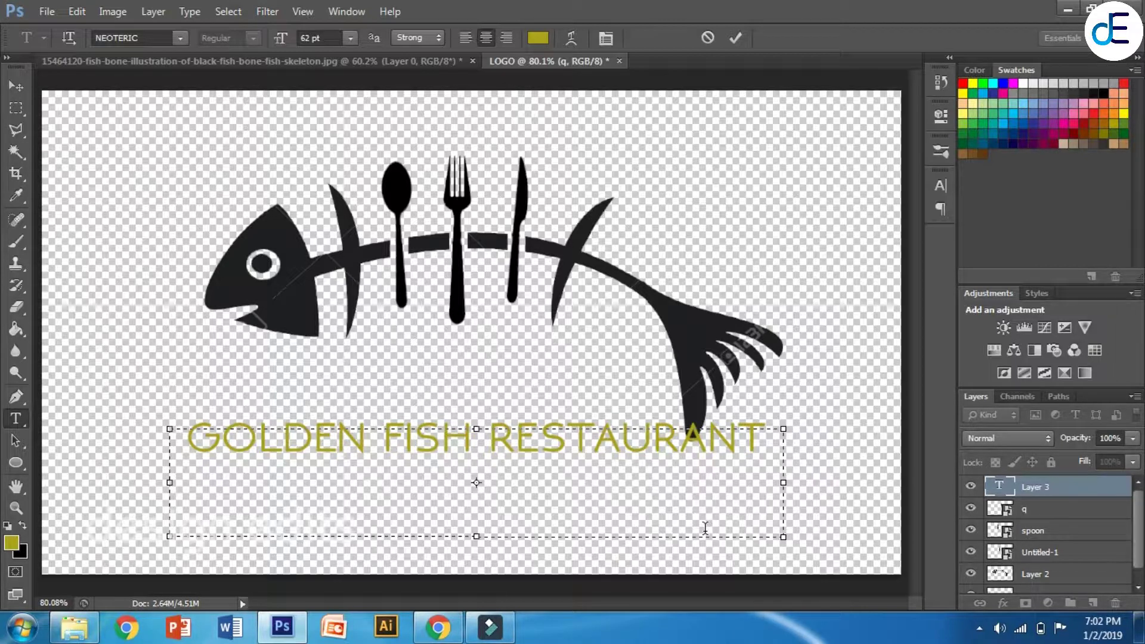
left_click(735, 38)
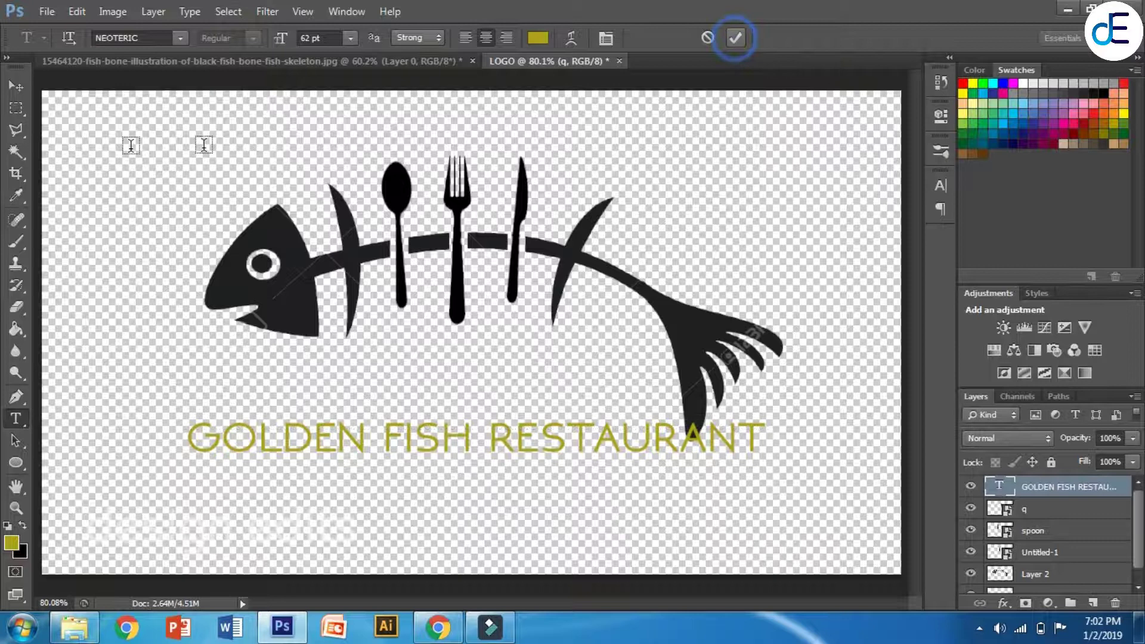
Nudge the restaurant name down and slightly right so it clears the tail and sits centered beneath the fish
left_click(17, 87)
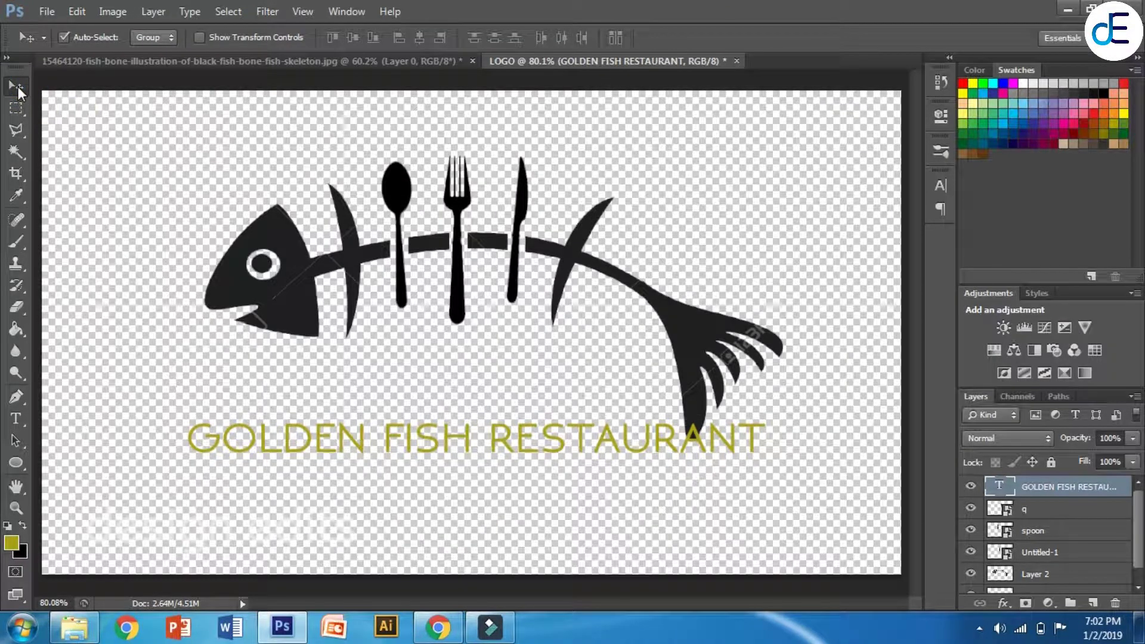
key("Down")
key("Down")
key("Down")
key("Down")
key("Down")
key("Down")
key("Down")
key("Down")
key("Down")
key("Down")
key("Down")
key("Down")
key("Down")
key("Down")
key("Down")
key("Down")
key("Down")
key("Down")
key("Down")
key("Down")
key("Down")
key("Down")
key("Down")
key("Down")
key("Down")
key("Down")
key("Down")
key("Down")
key("Down")
key("Down")
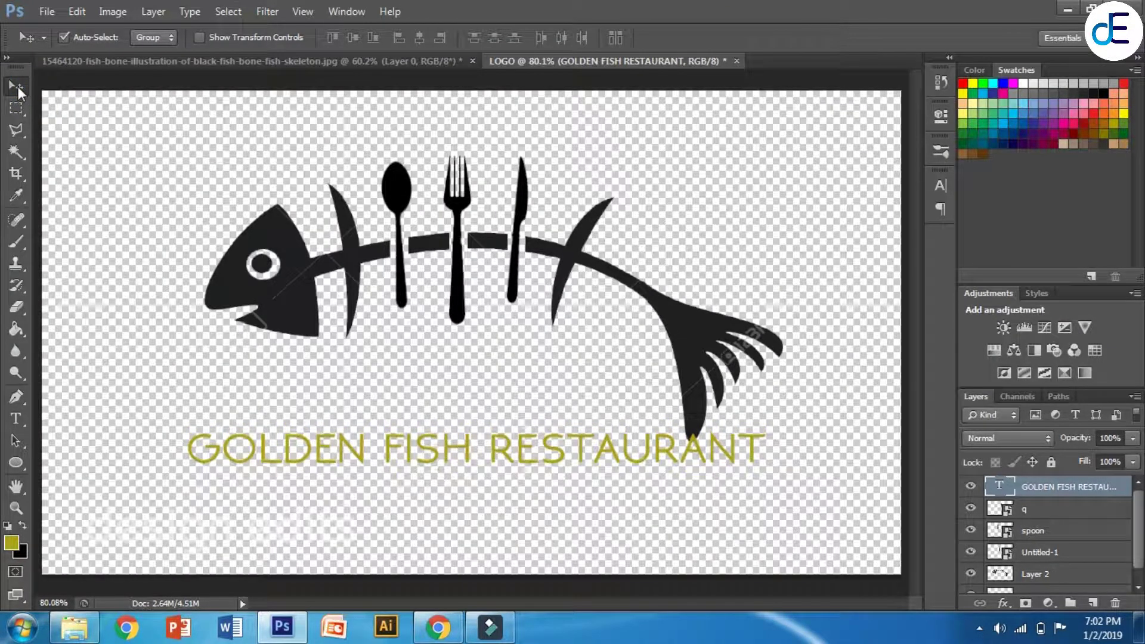
key("Down")
key("Down")
key("Down")
key("Down")
key("Down")
key("Down")
key("Down")
key("Down")
key("Down")
key("Down")
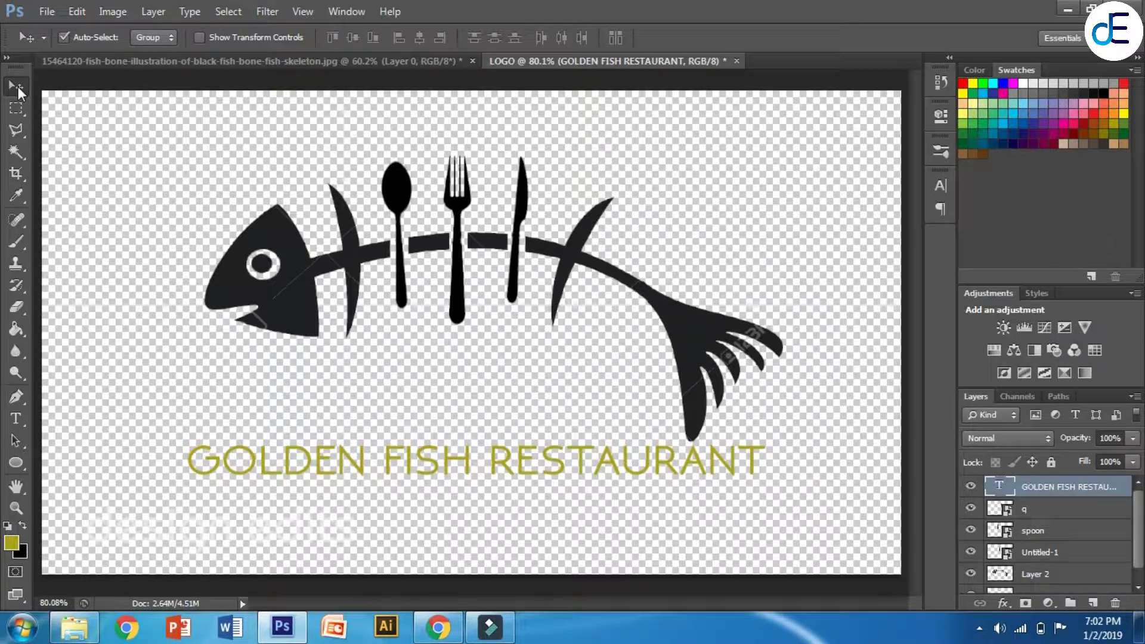
key("Right")
key("Right")
key("Right")
key("Right")
key("Right")
key("Right")
key("Right")
key("Right")
key("Right")
key("Right")
key("Right")
key("Right")
key("Right")
key("Right")
key("Right")
key("Right")
key("Right")
key("Right")
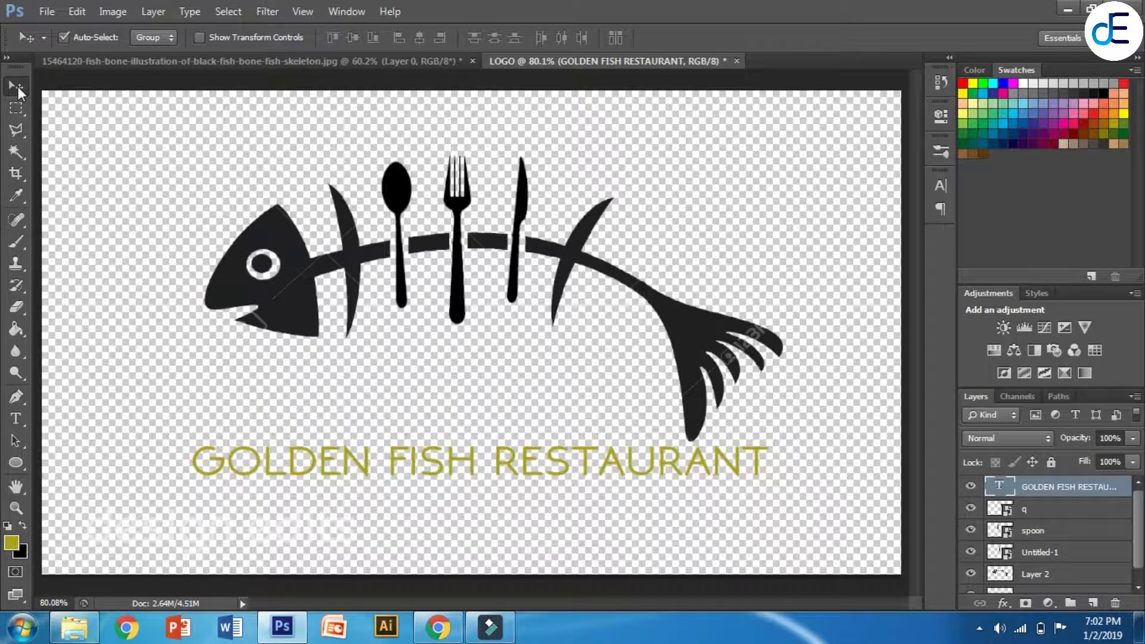
key("Down")
key("Down")
key("Down")
key("Down")
key("Down")
key("Down")
key("Down")
key("Down")
key("Down")
key("Down")
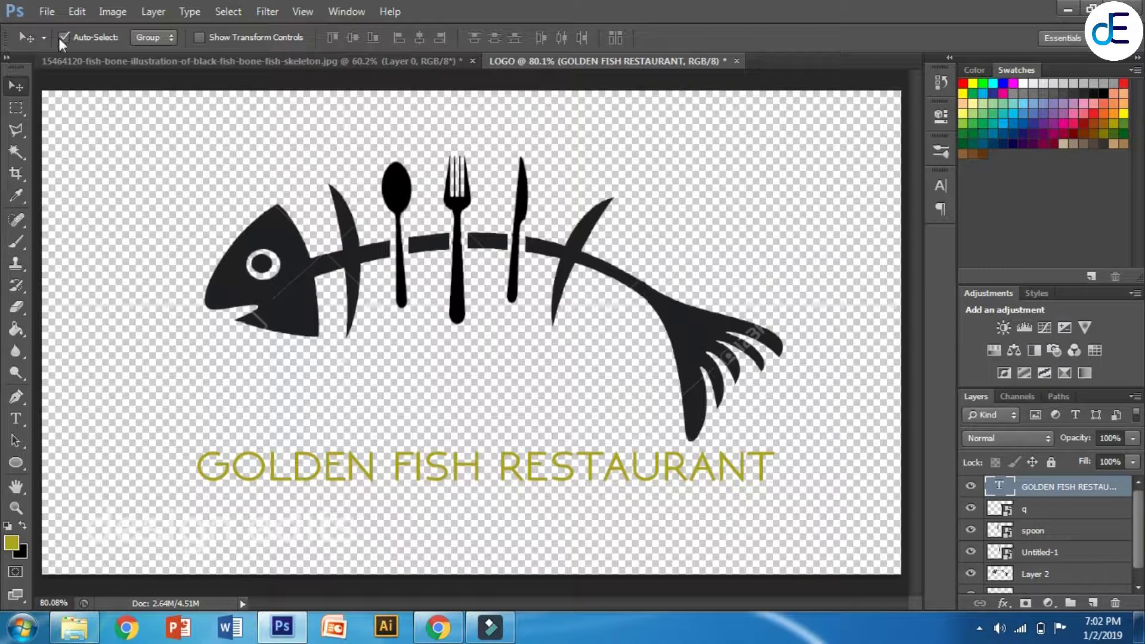
Open the gold foil texture image shiny-yellow-leaf-gold-foil-texture-background_38679-829.jpg with the default Camera Raw settings
left_click(52, 9)
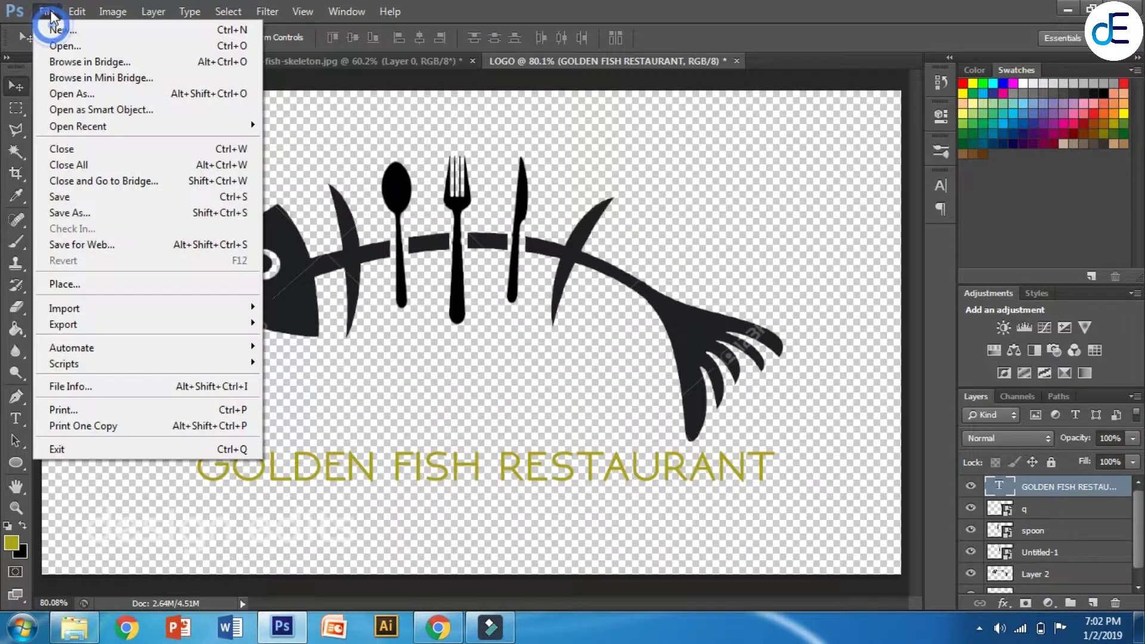
left_click(62, 42)
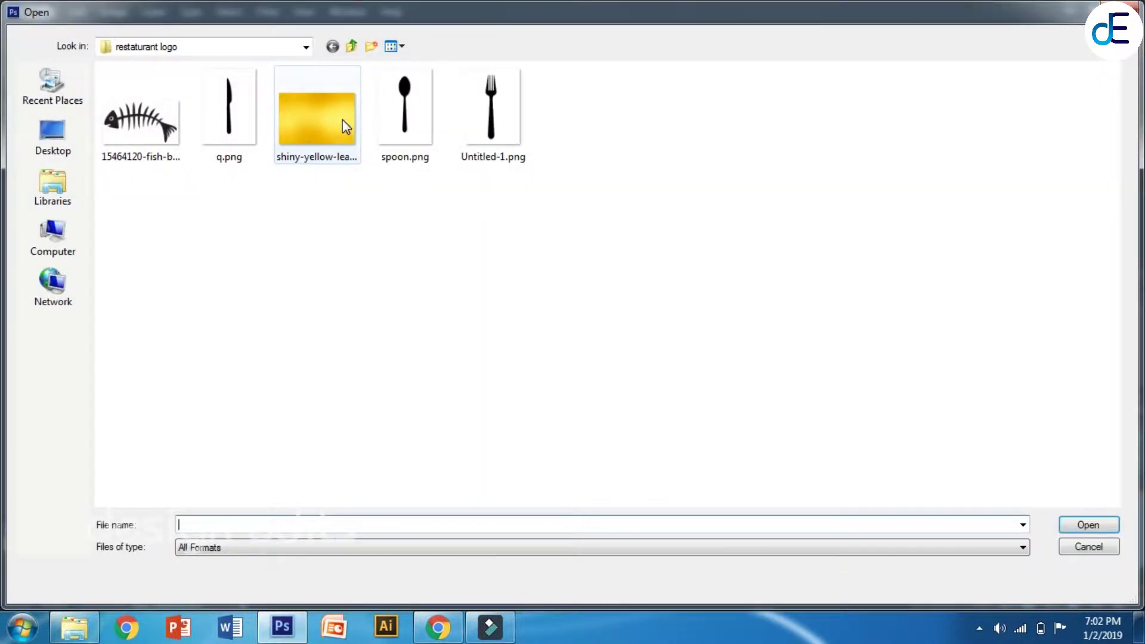
double_click(340, 116)
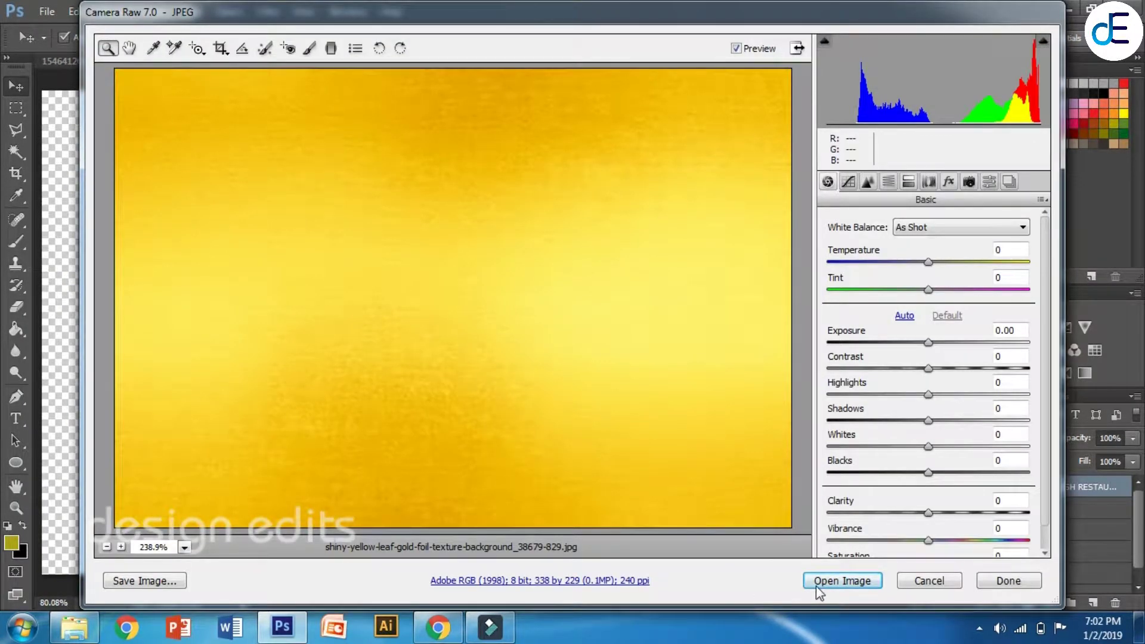
left_click(817, 587)
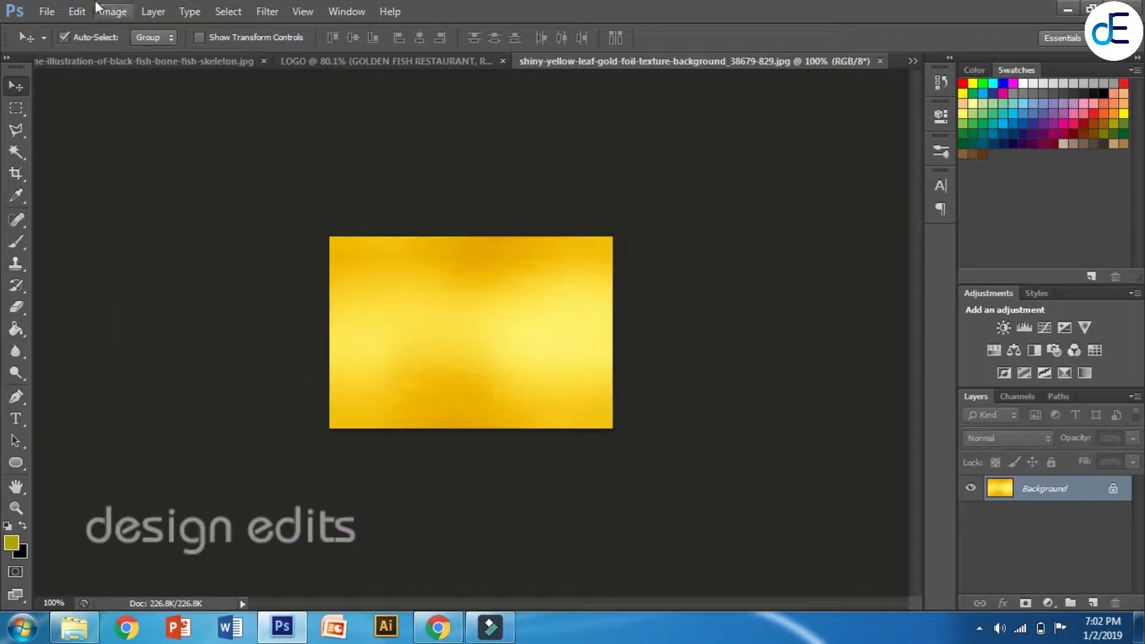
Define the gold foil image as a pattern named GOLD IMAGE
left_click(80, 12)
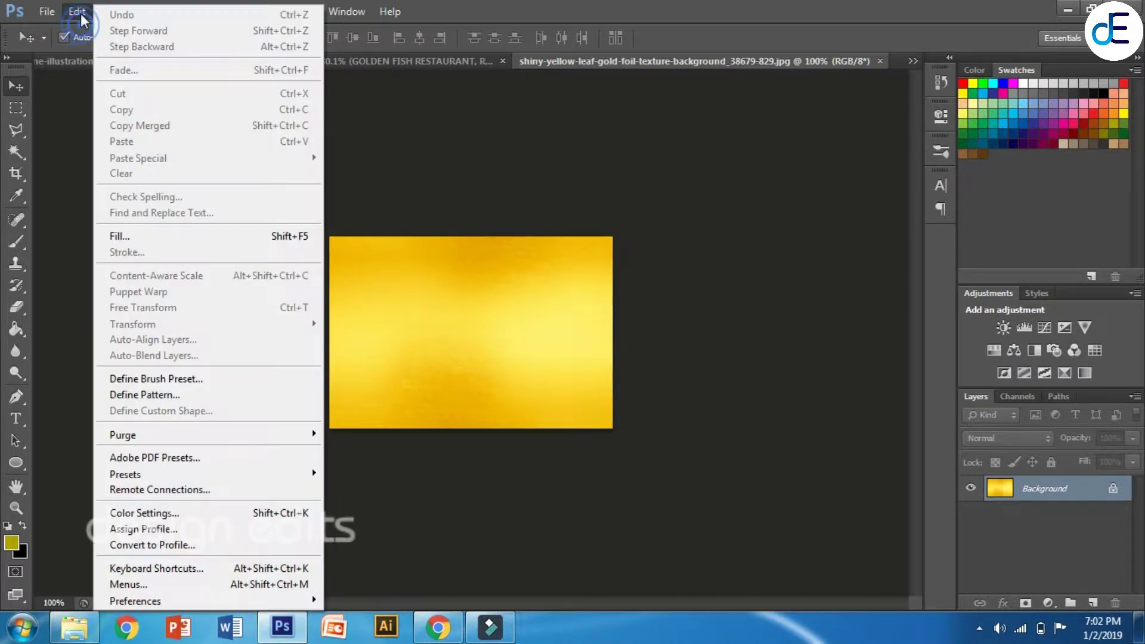
left_click(188, 396)
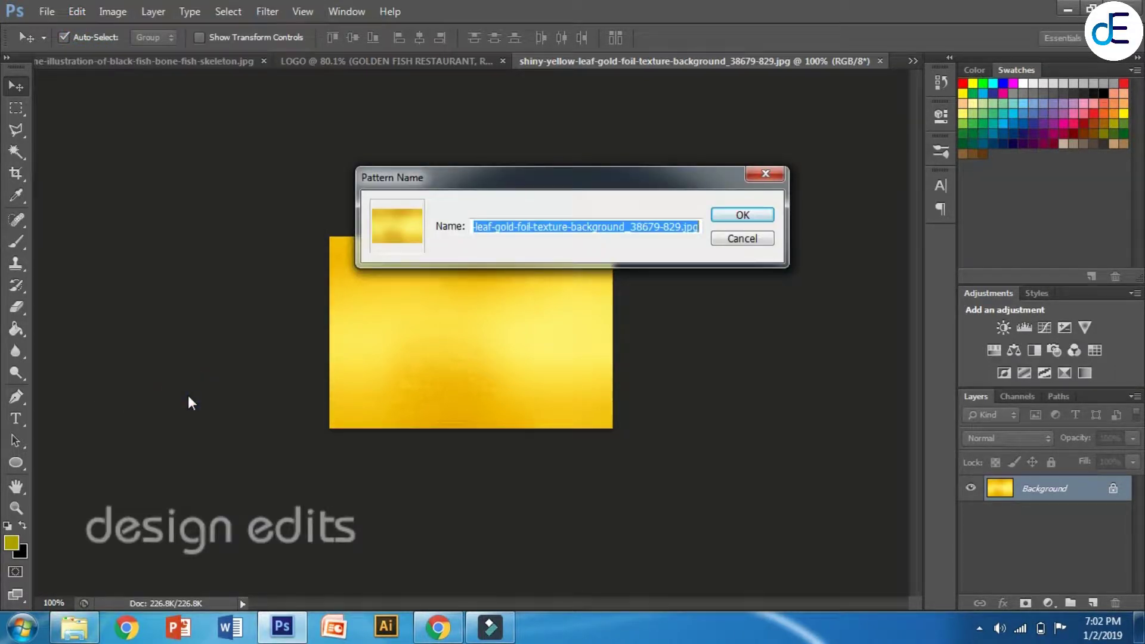
type("GO")
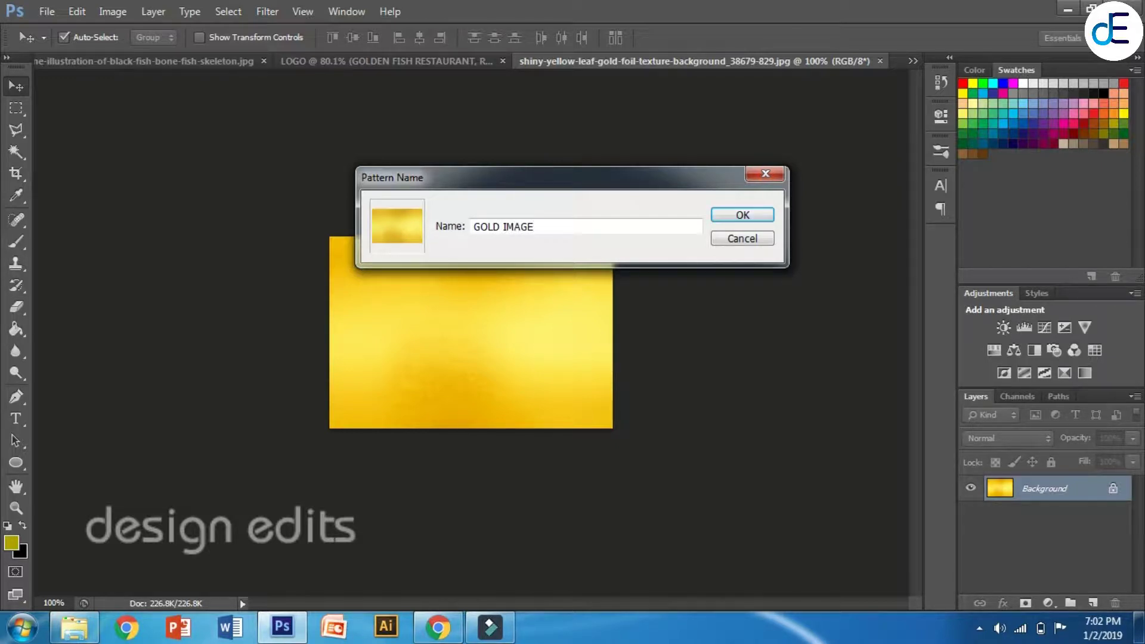
type("LD IMAGE")
left_click(744, 216)
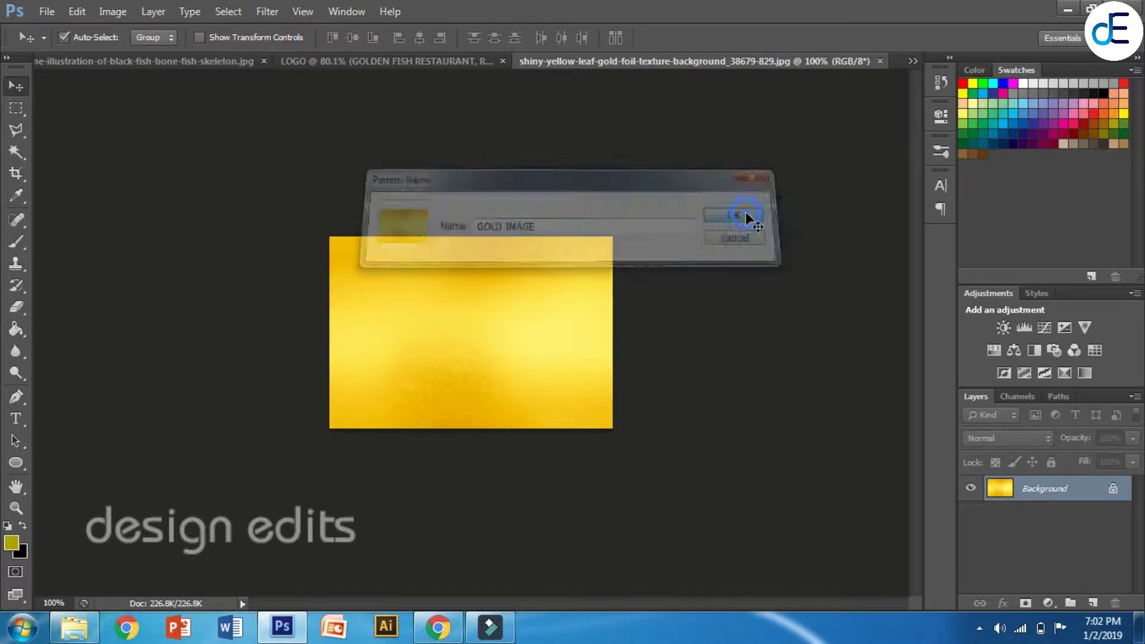
Apply a Pattern Overlay with the GOLD IMAGE pattern to the fish skeleton on Layer 2 of the LOGO document
left_click(414, 61)
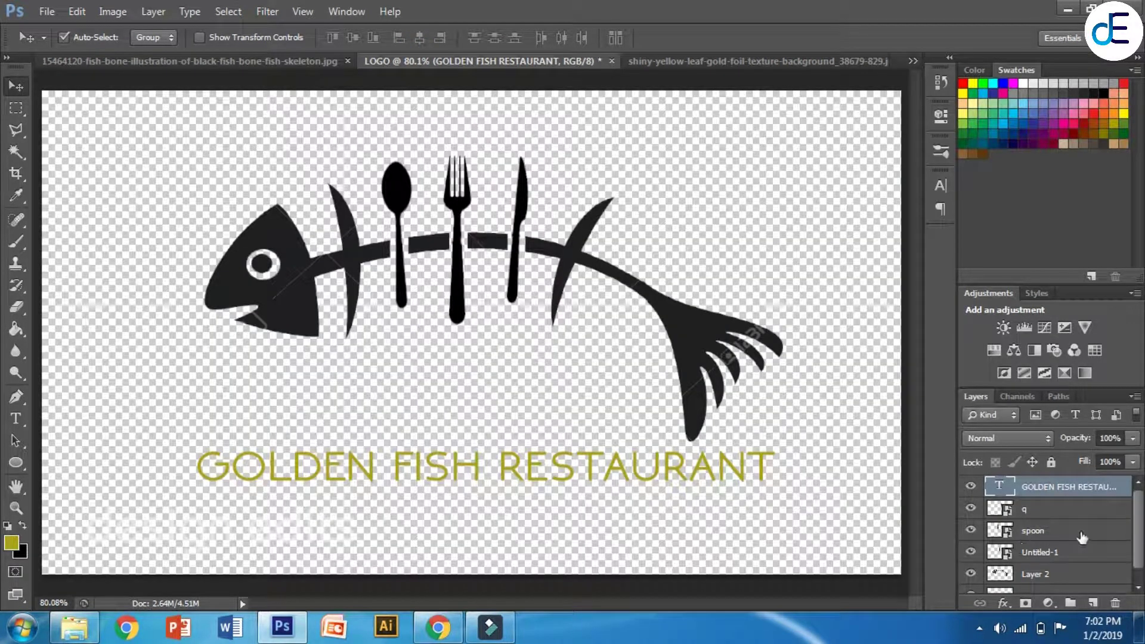
scroll(1139, 531, "down", 1)
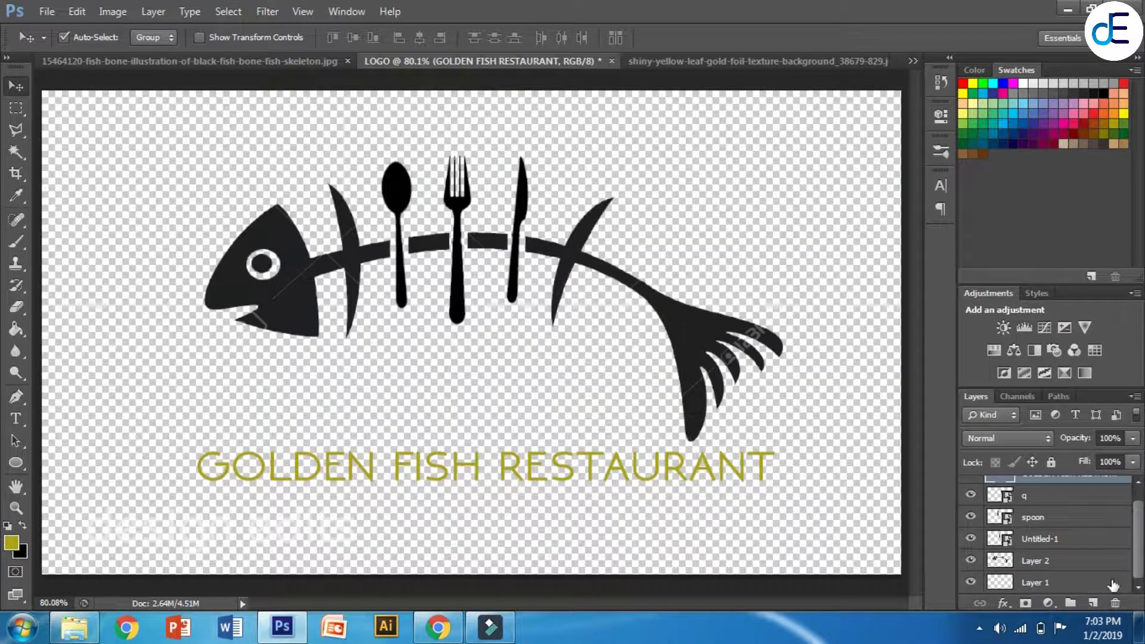
left_click(1126, 563)
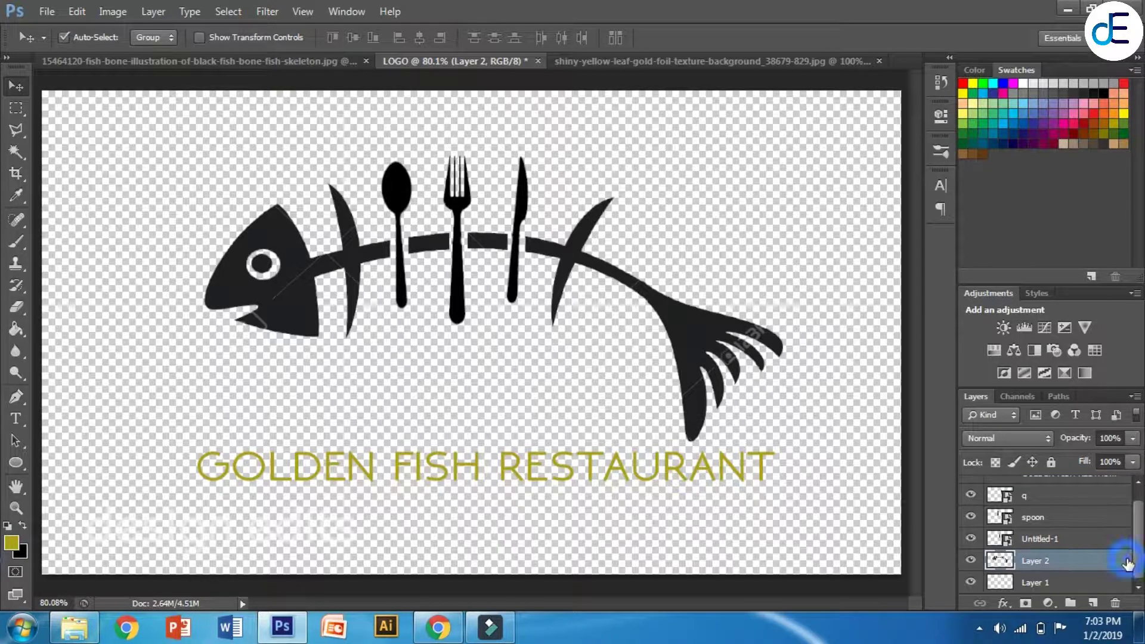
double_click(1127, 563)
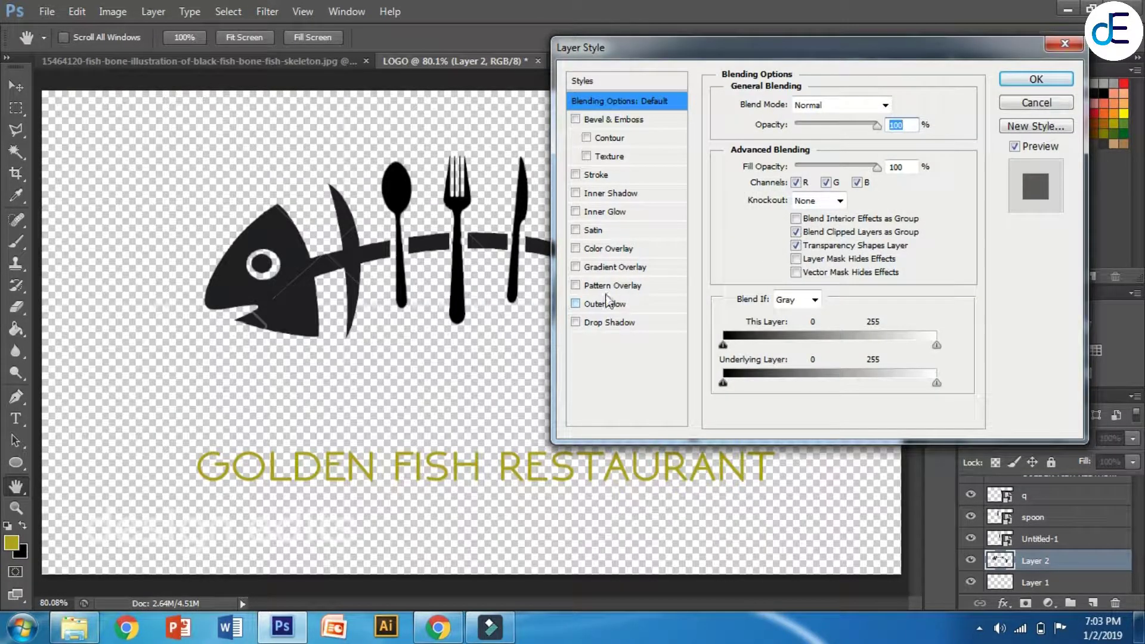
left_click(577, 284)
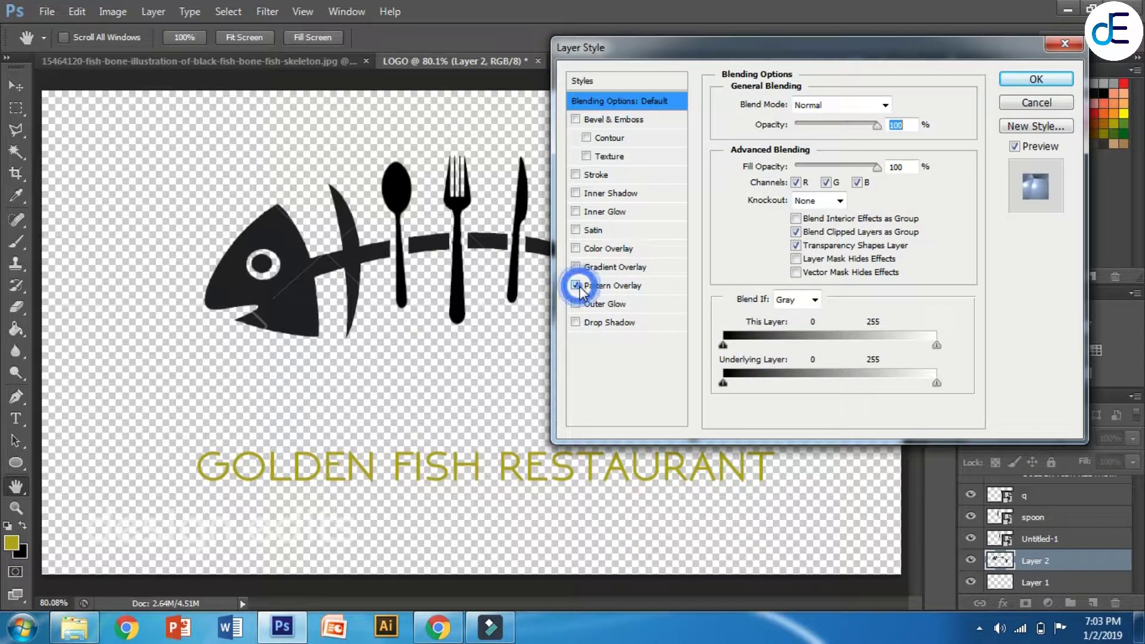
left_click(675, 286)
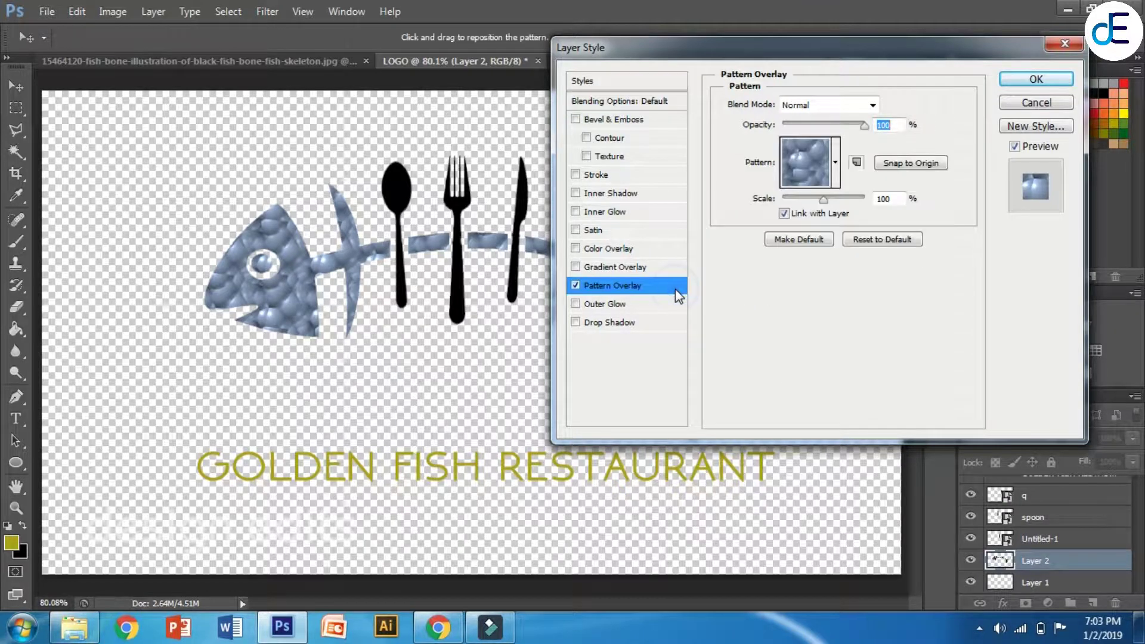
left_click(836, 163)
left_click(862, 294)
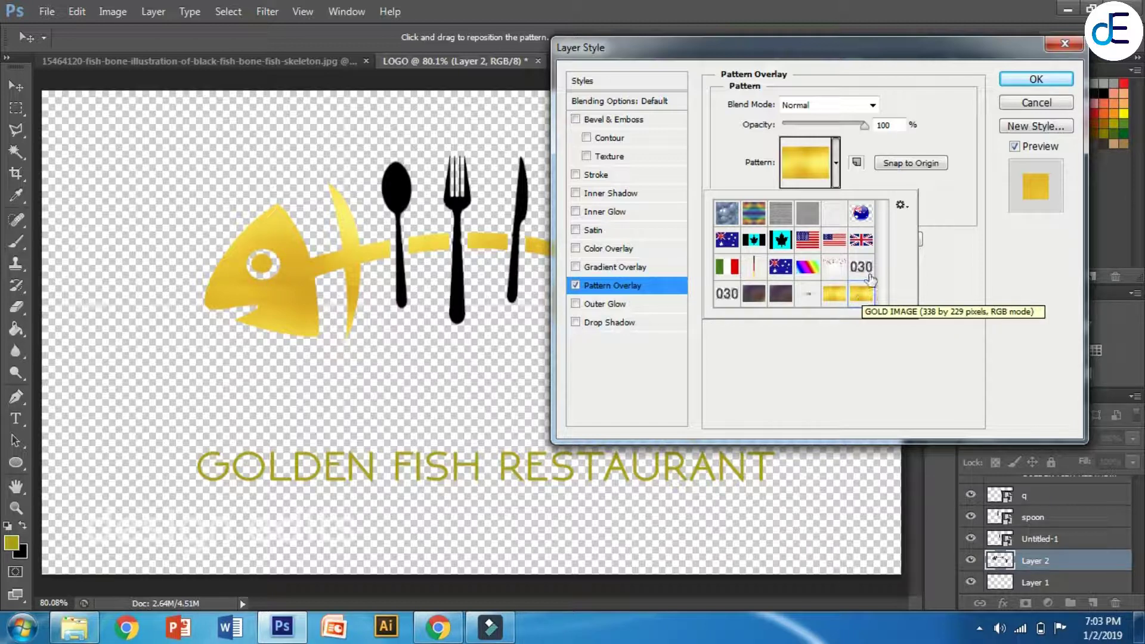
left_click(1032, 79)
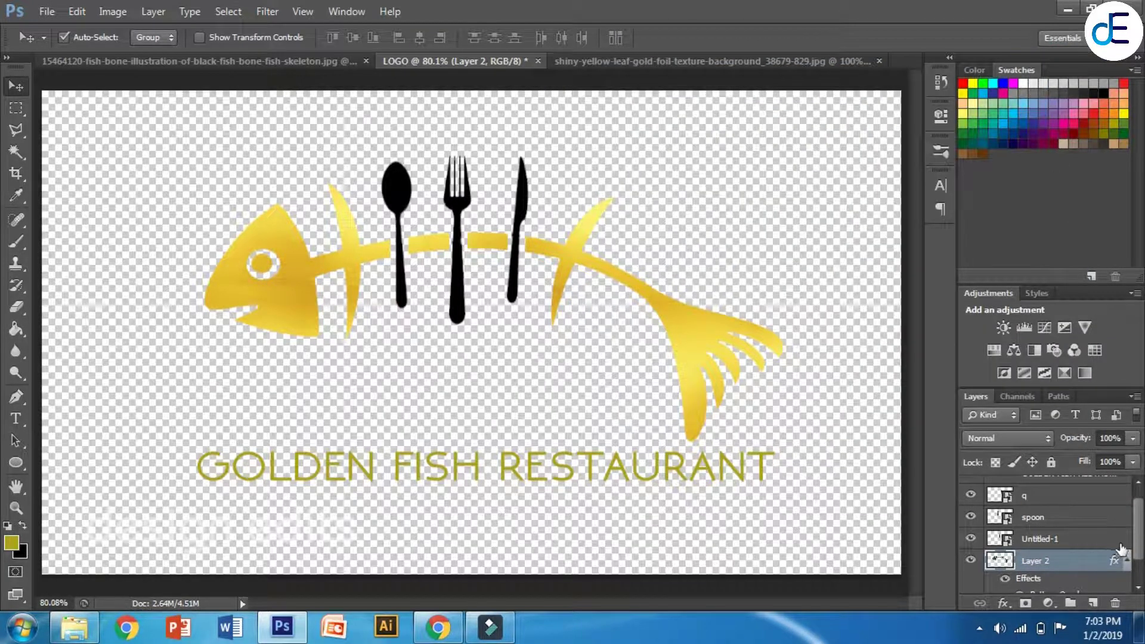
Apply a Pattern Overlay with the GOLD IMAGE pattern to the fork on the Untitled-1 layer
double_click(1090, 538)
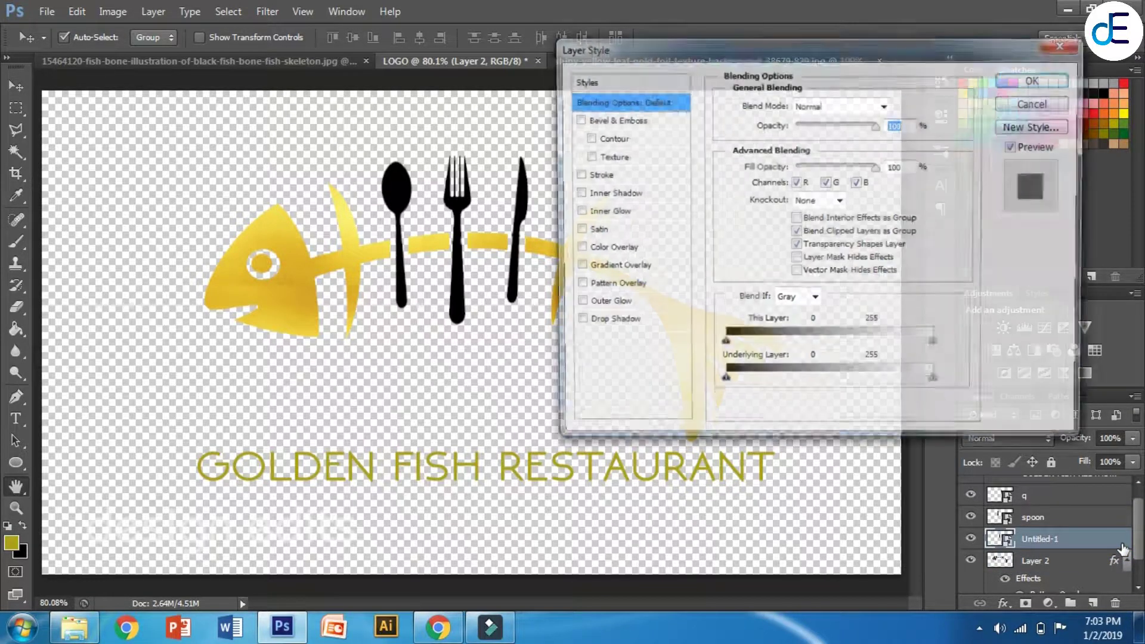
left_click(605, 287)
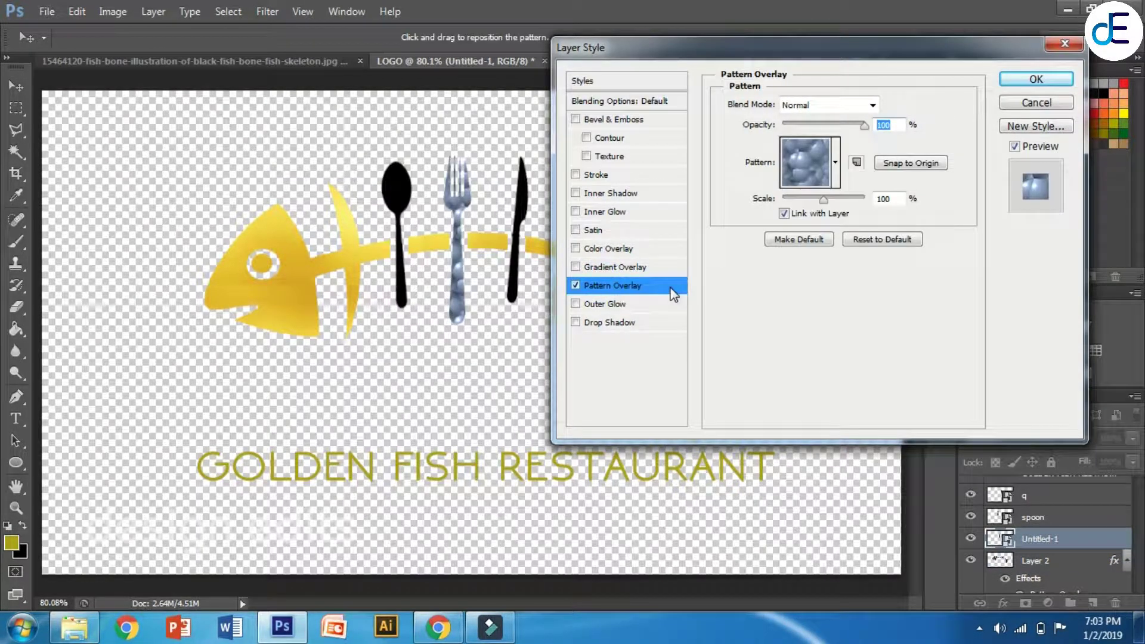
left_click(836, 177)
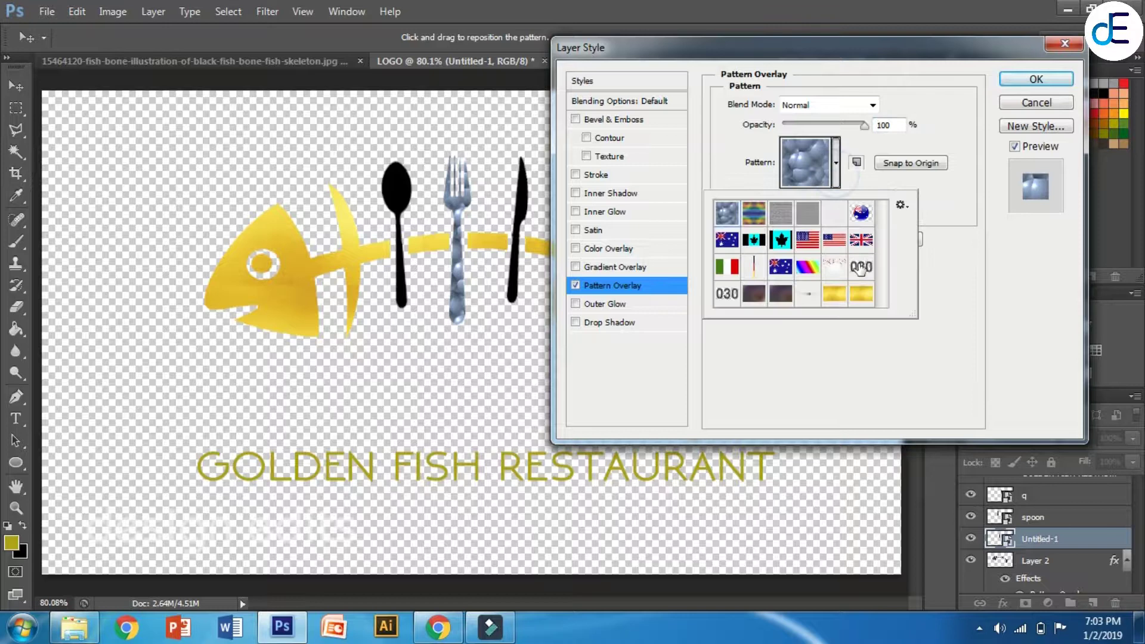
left_click(861, 294)
left_click(1035, 79)
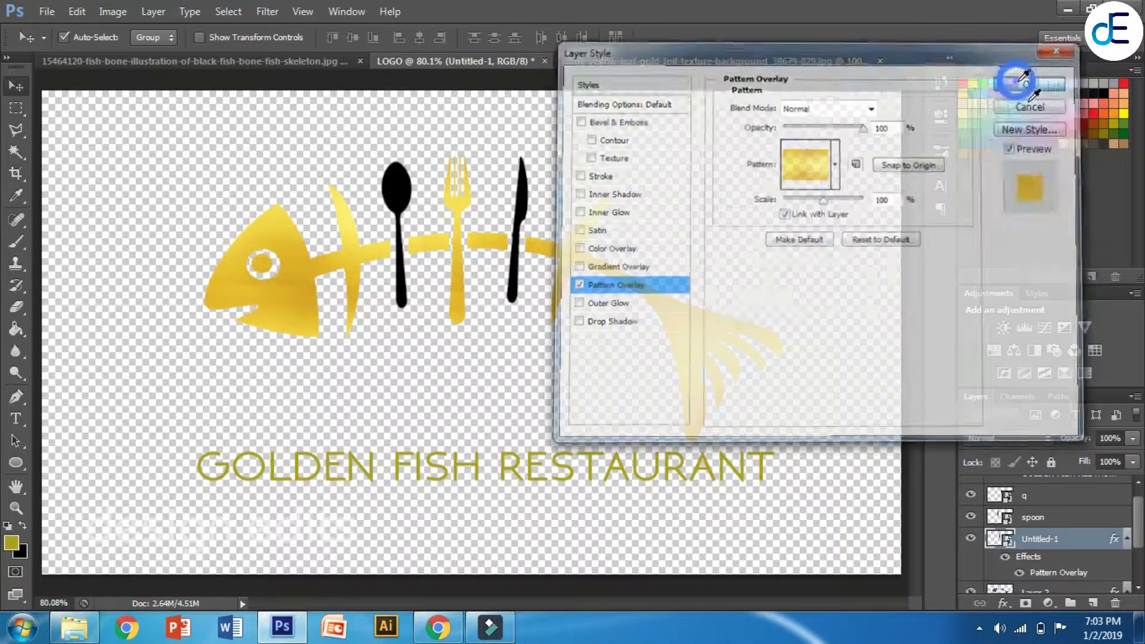
Apply a Pattern Overlay with the GOLD IMAGE pattern to the spoon layer
double_click(1117, 521)
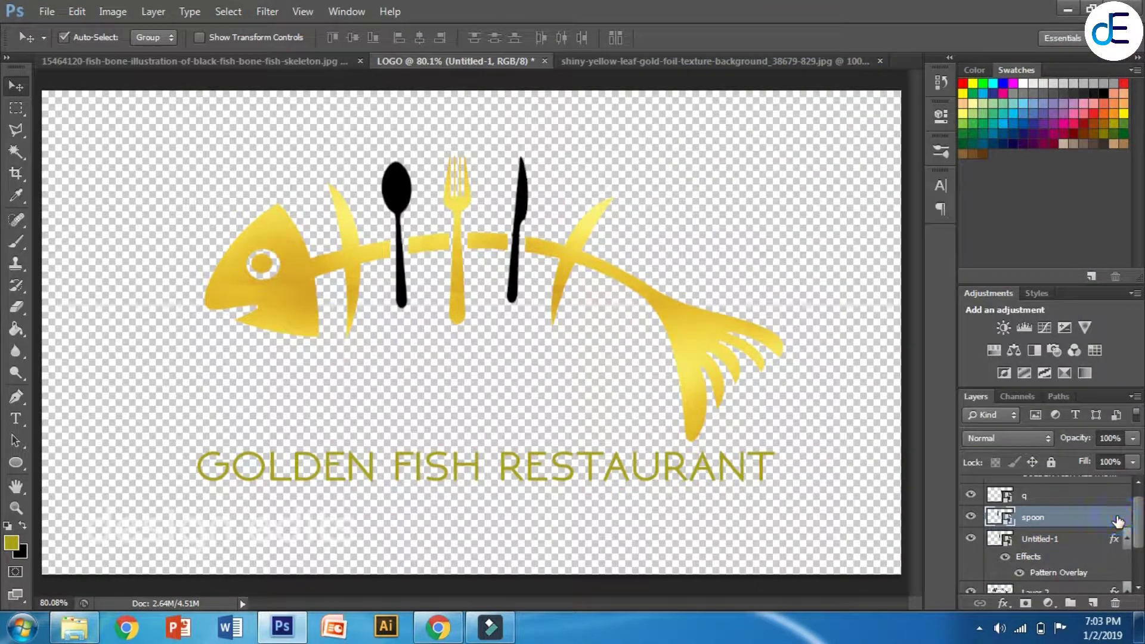
left_click(591, 286)
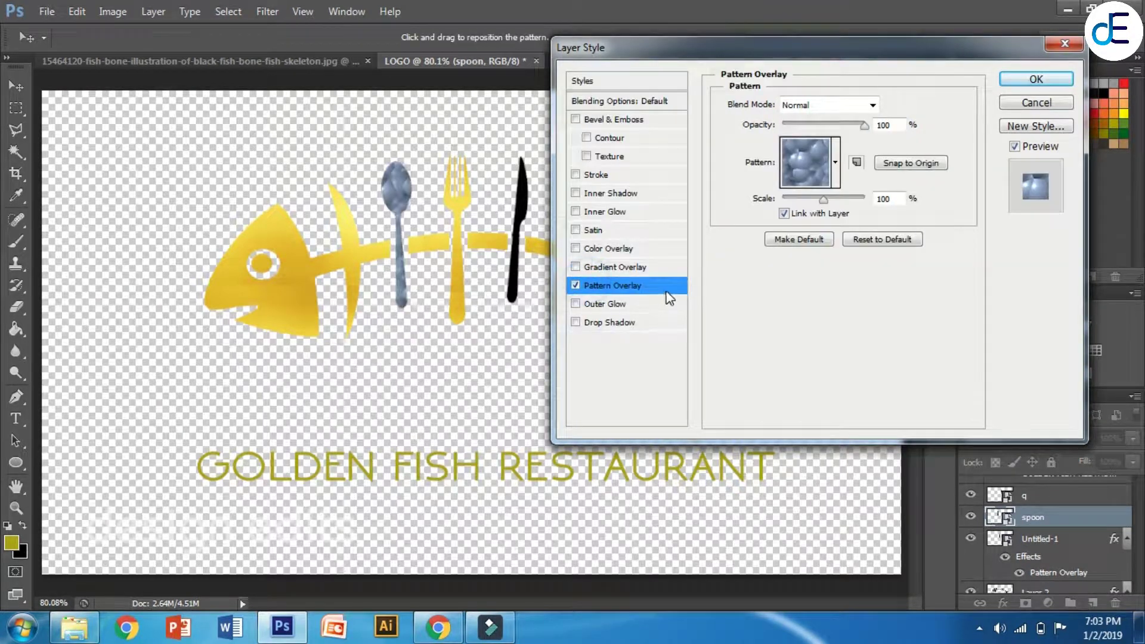
left_click(837, 178)
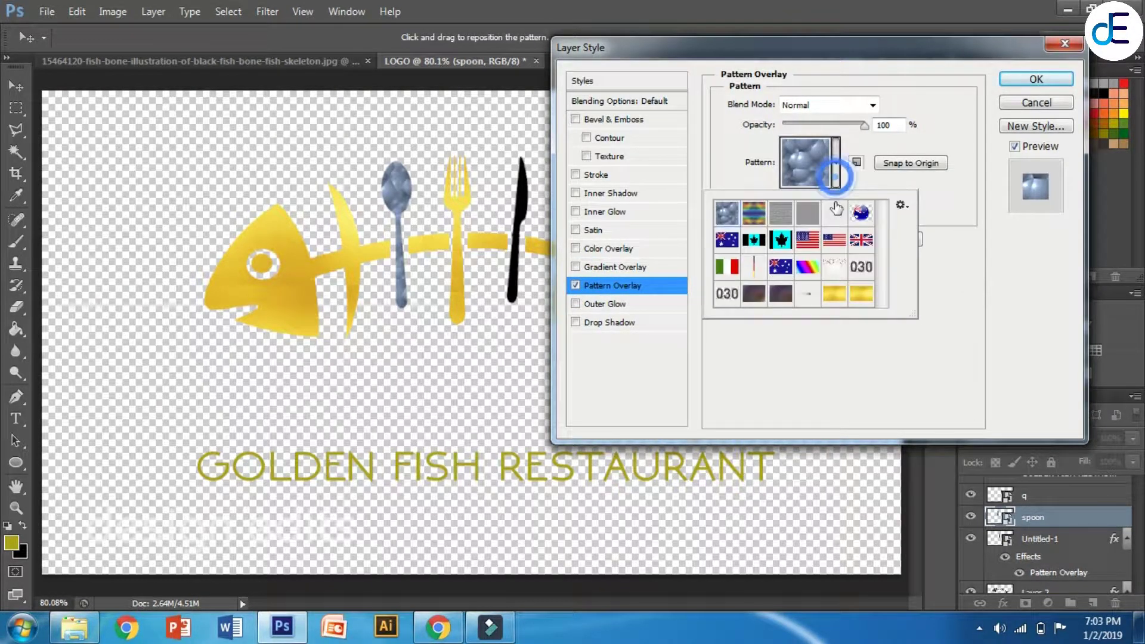
left_click(860, 293)
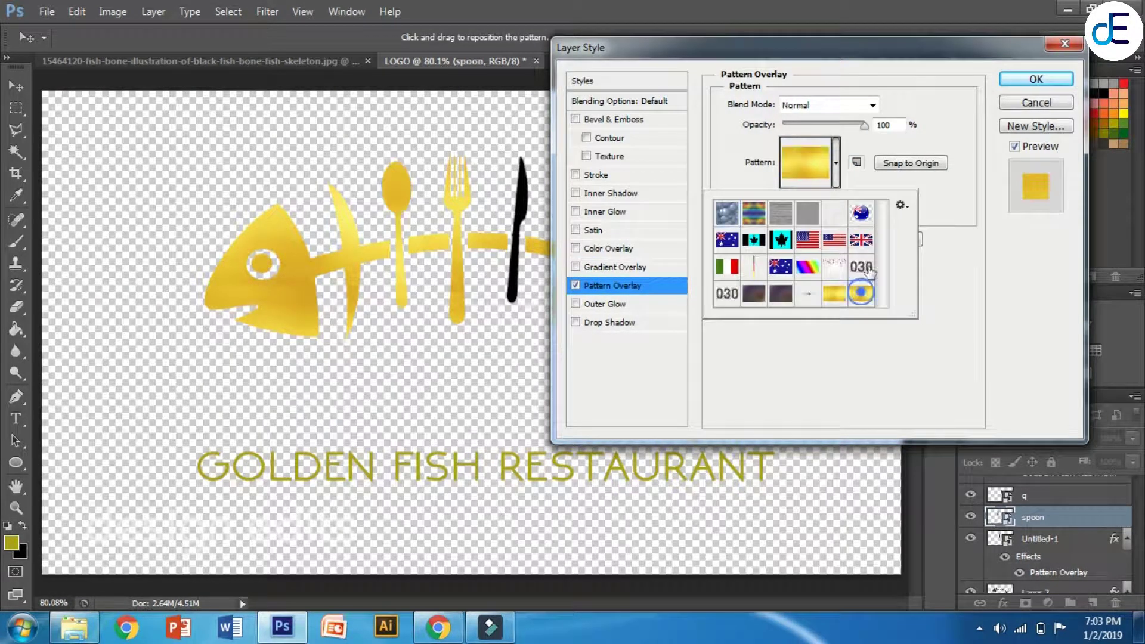
left_click(1009, 81)
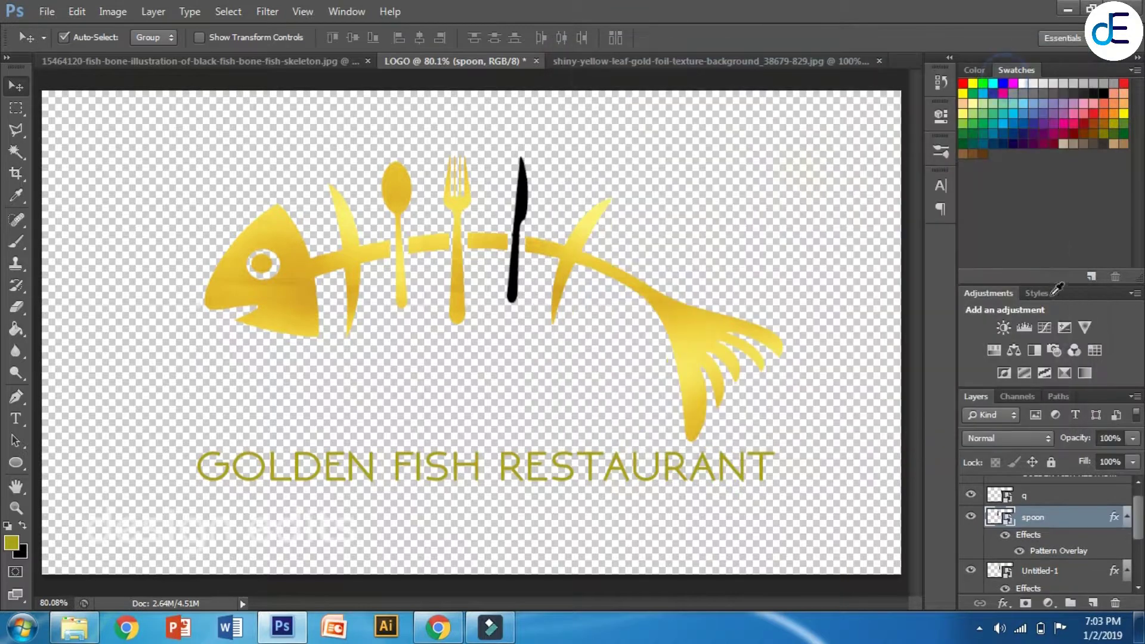
Apply a Pattern Overlay with the GOLD IMAGE pattern to the knife on layer q
double_click(1113, 502)
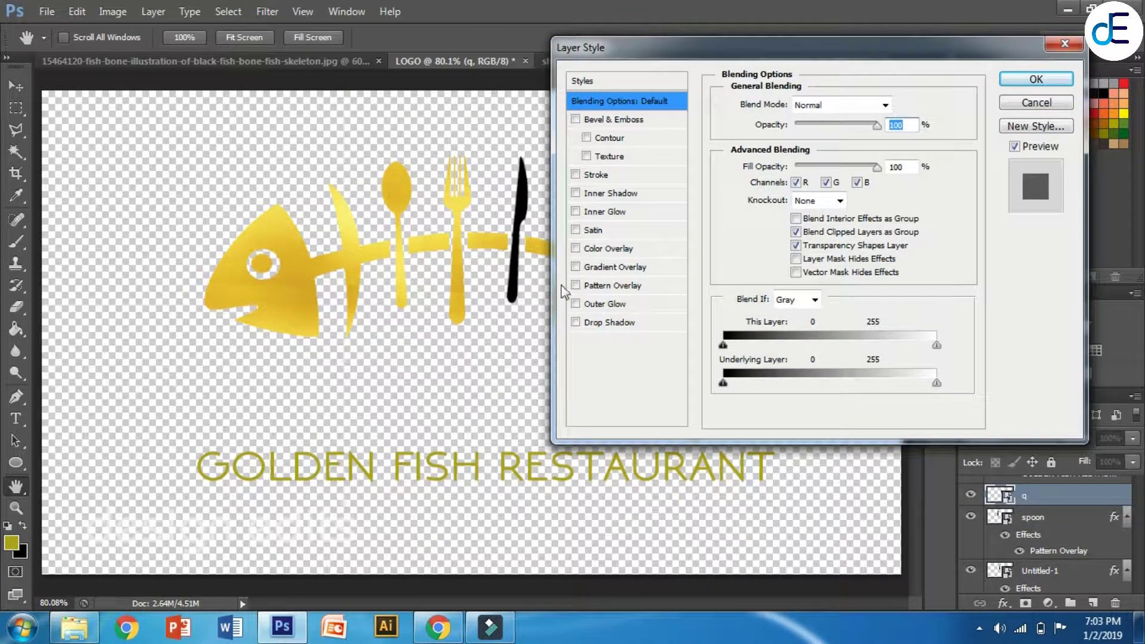
left_click(592, 287)
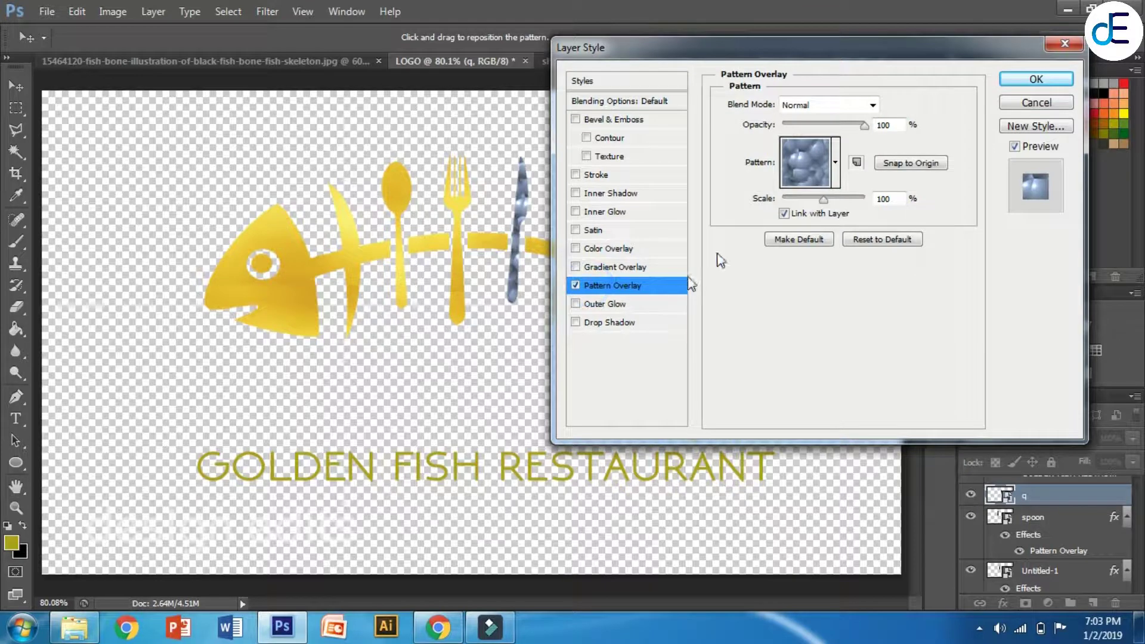
left_click(835, 177)
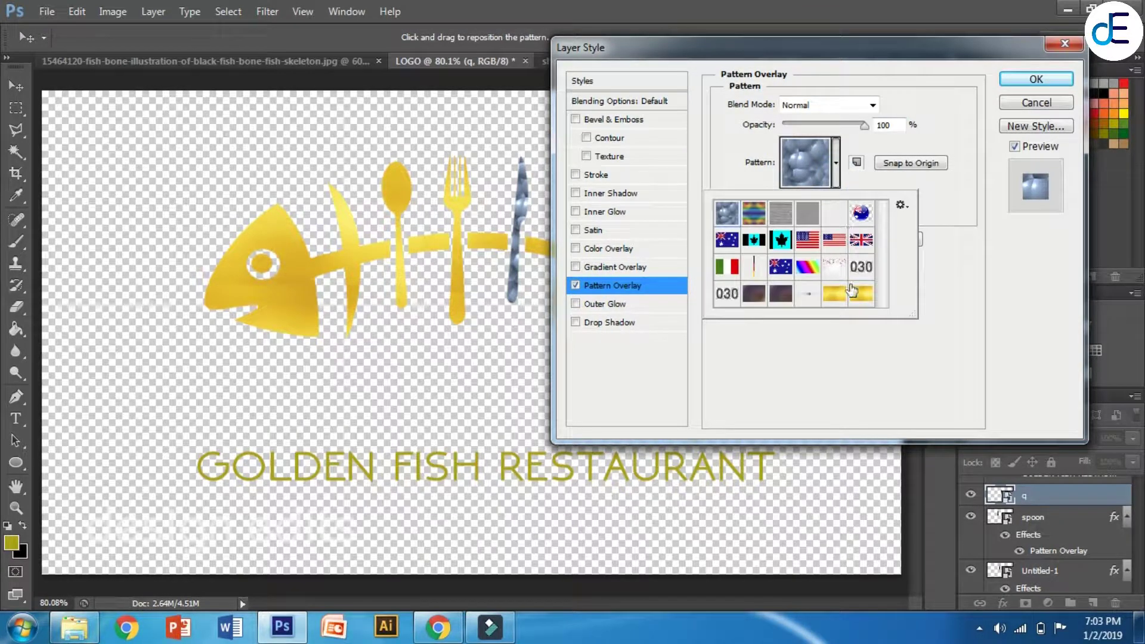
left_click(860, 294)
left_click(1036, 80)
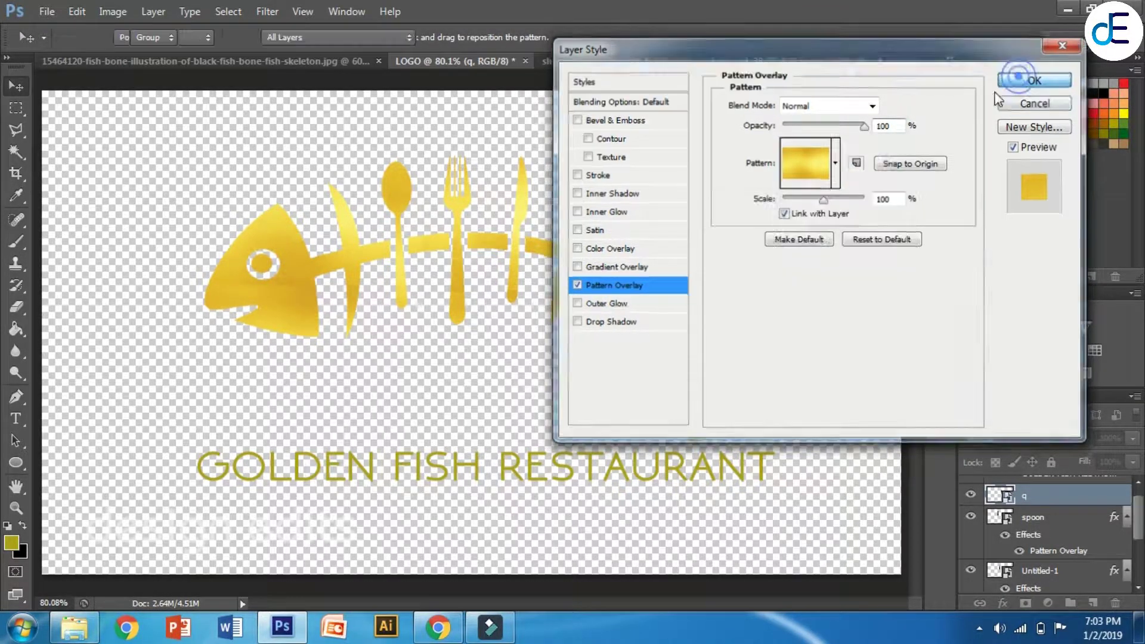
left_click(1035, 80)
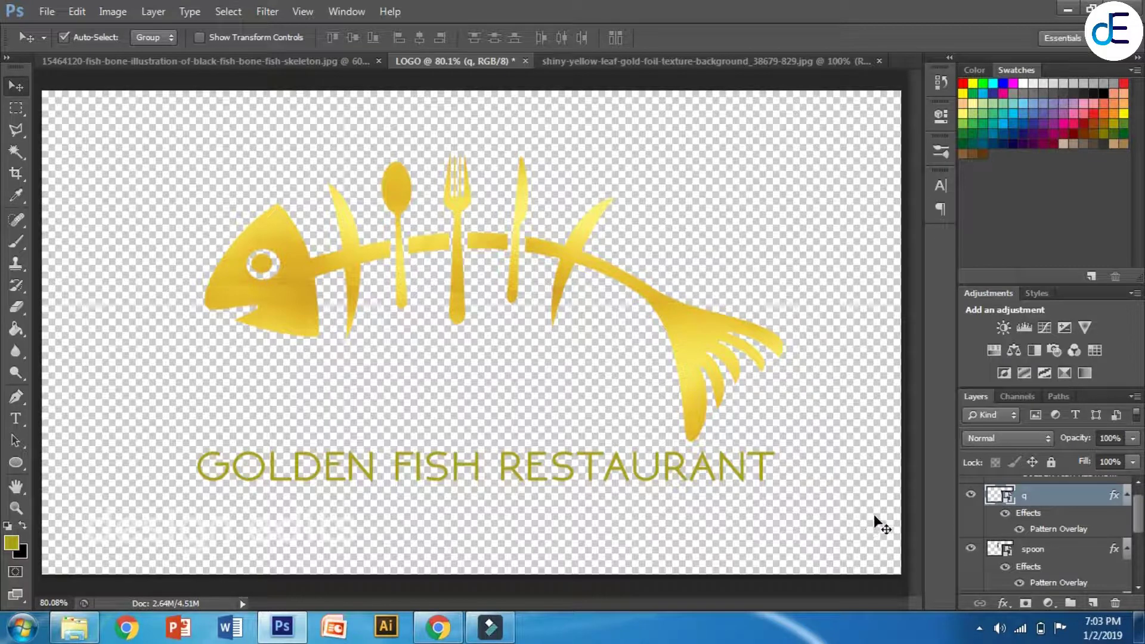
Apply a Pattern Overlay with the GOLD IMAGE pattern to the GOLDEN FISH RESTAURANT text layer
scroll(1073, 526, "up", 2)
left_click(1109, 487)
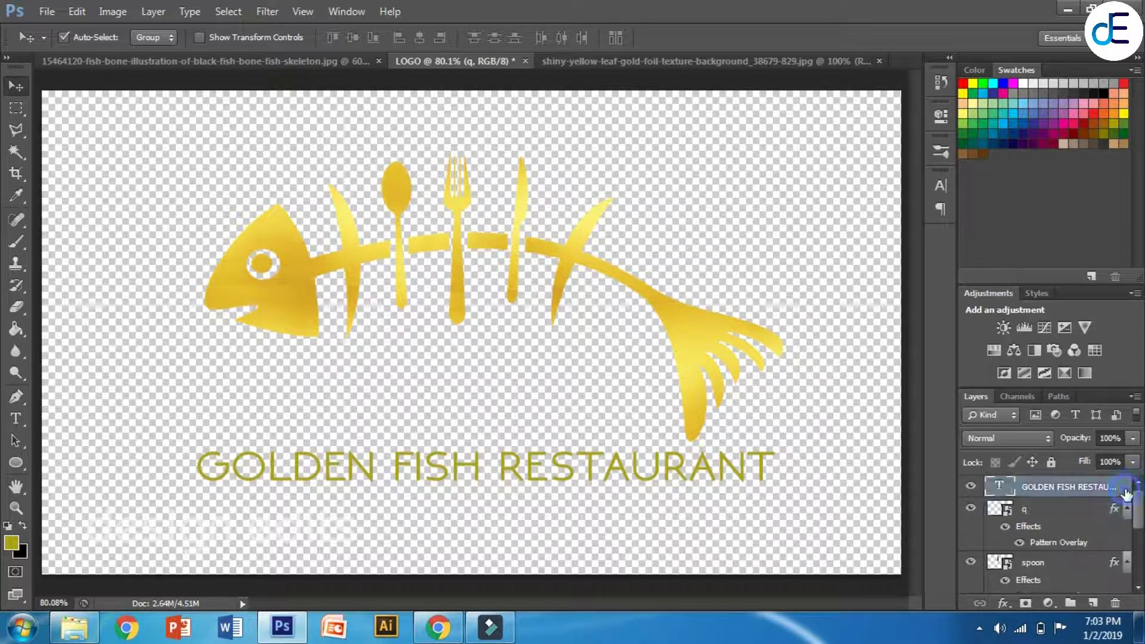
double_click(1125, 493)
left_click(649, 288)
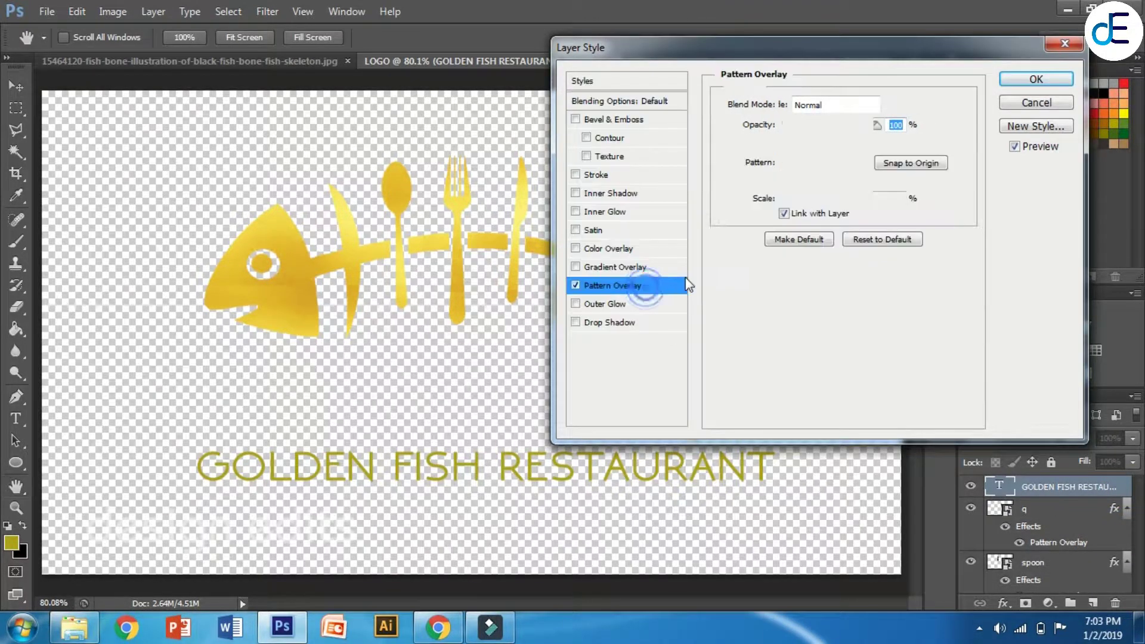
left_click(835, 162)
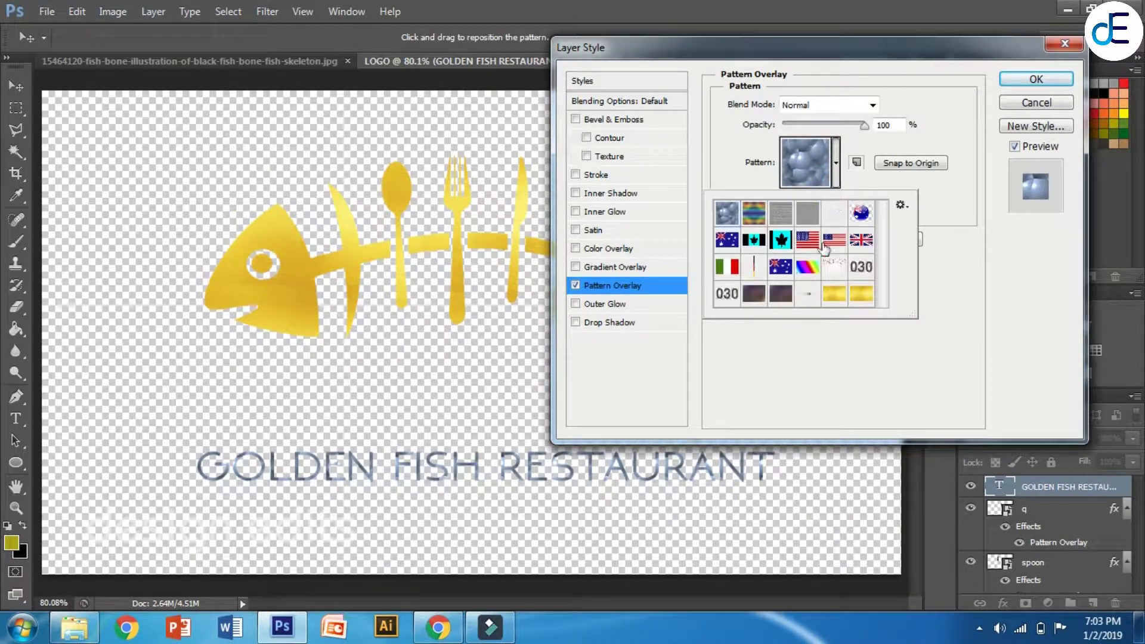
left_click(859, 294)
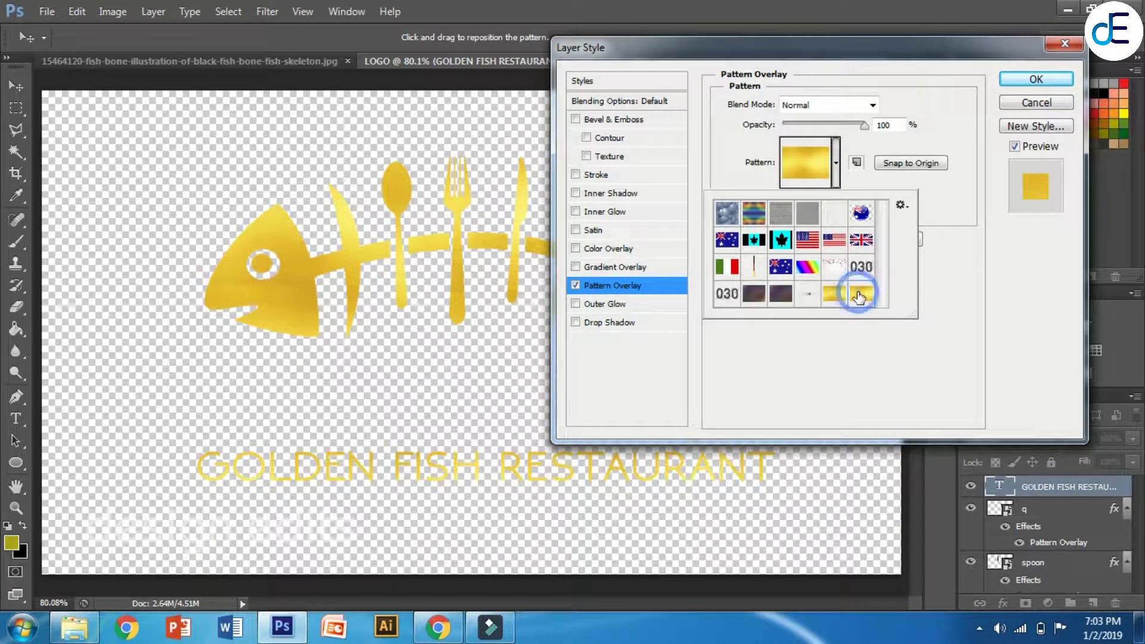
left_click(1025, 80)
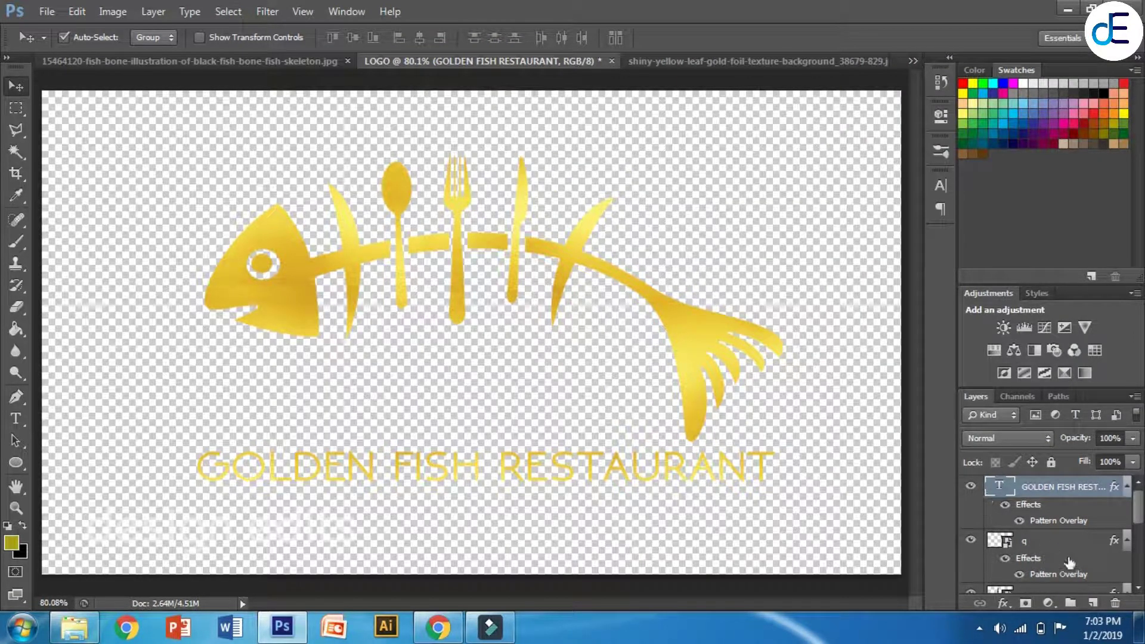
Add a new empty layer with the default settings directly above Layer 1
scroll(1069, 563, "down", 3)
left_click(1067, 584)
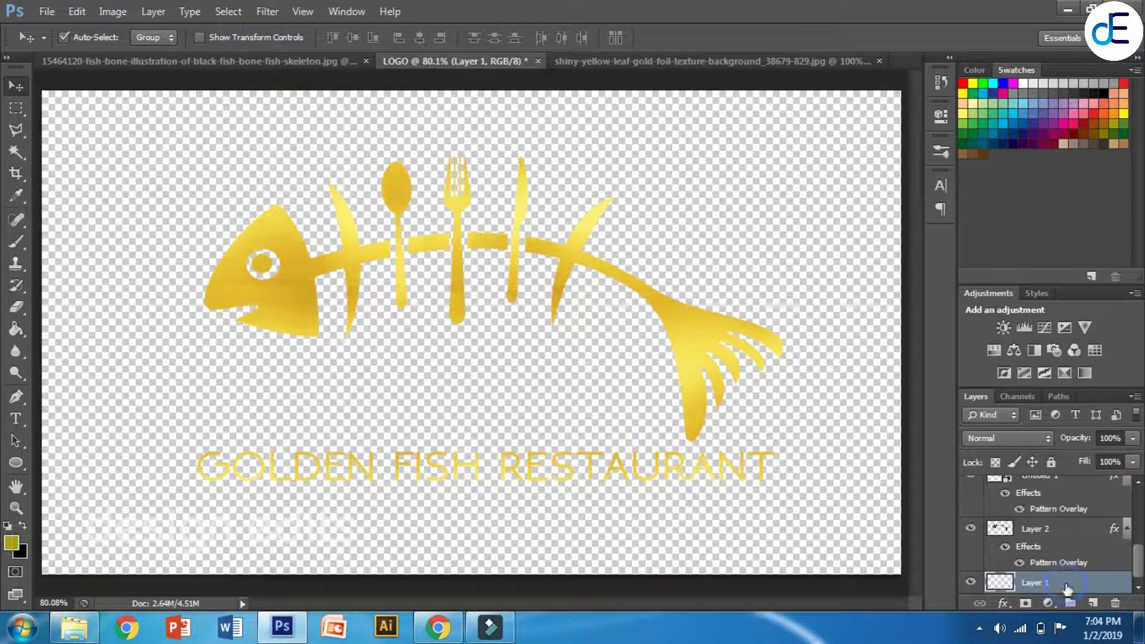
left_click(164, 11)
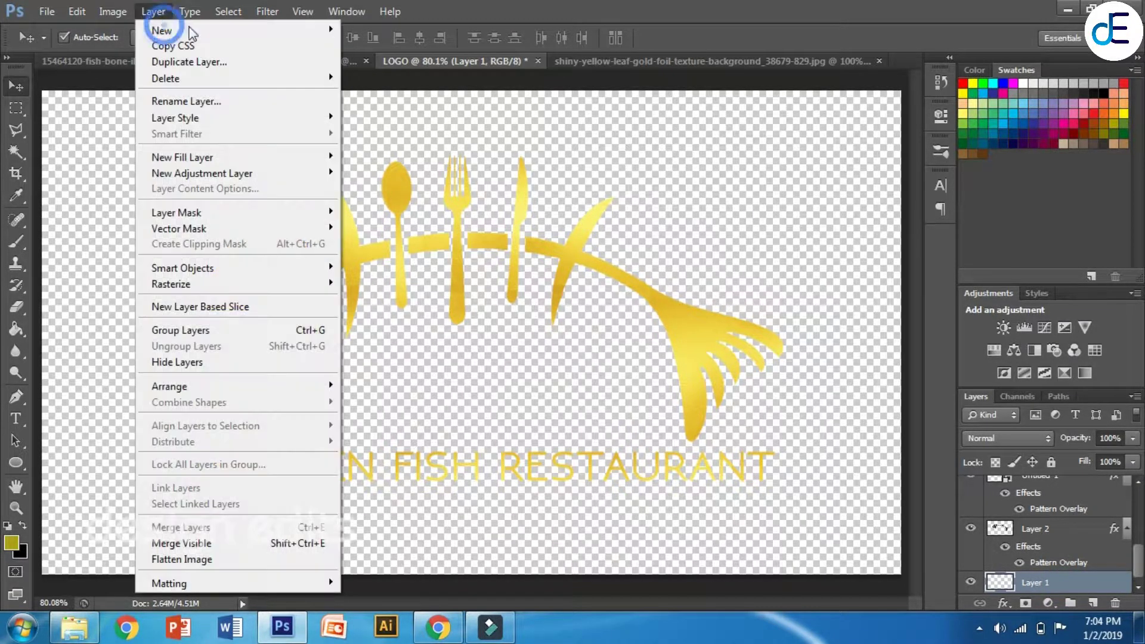
left_click(162, 15)
left_click(162, 15)
mouse_move(249, 36)
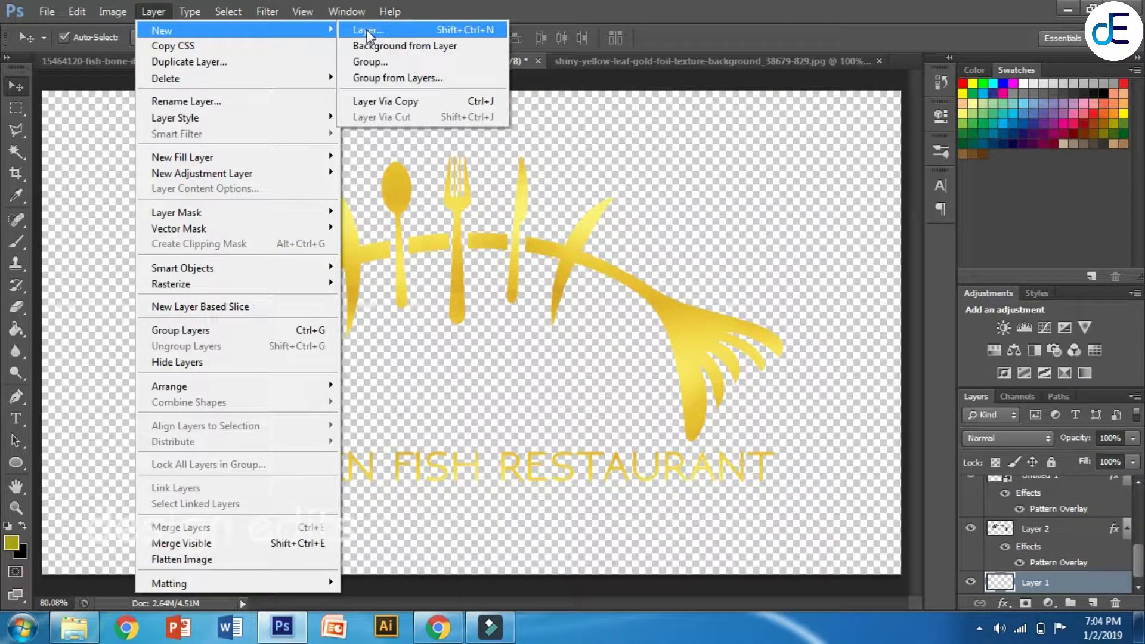
left_click(367, 30)
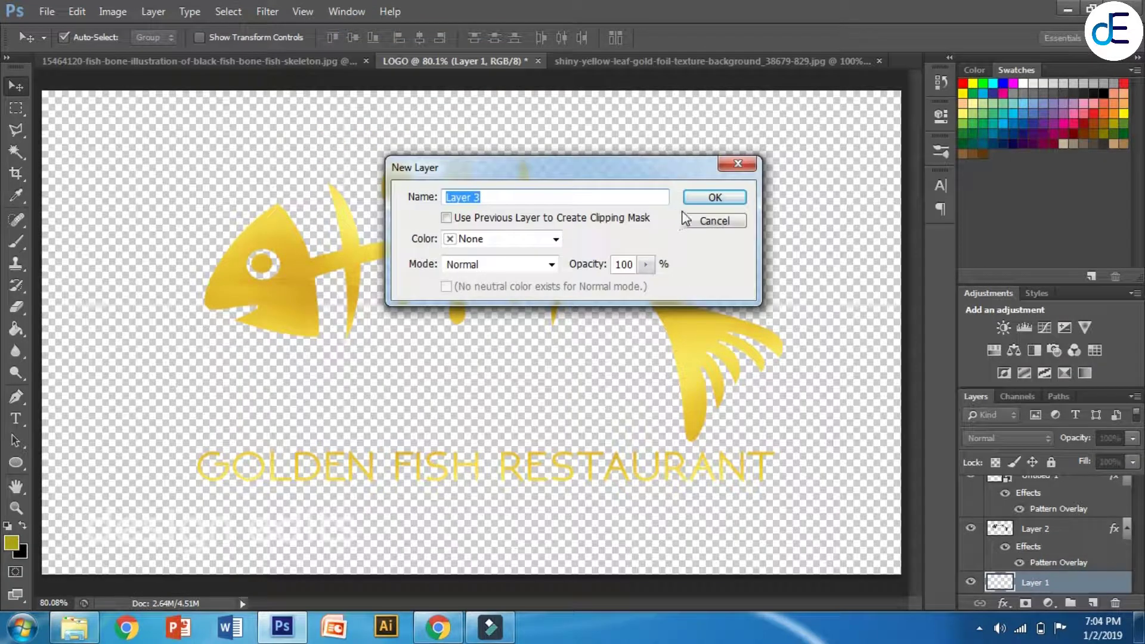
left_click(715, 197)
Convert Layer 1 into the document's Background layer, filled with the black background color
scroll(1096, 590, "down", 1)
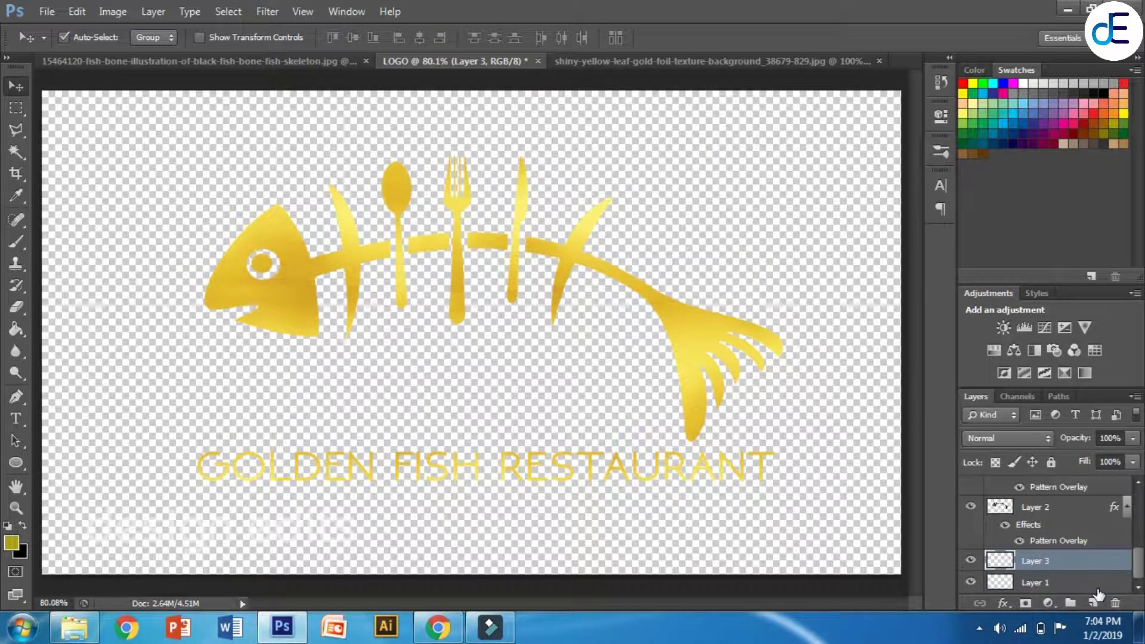
left_click(1074, 583)
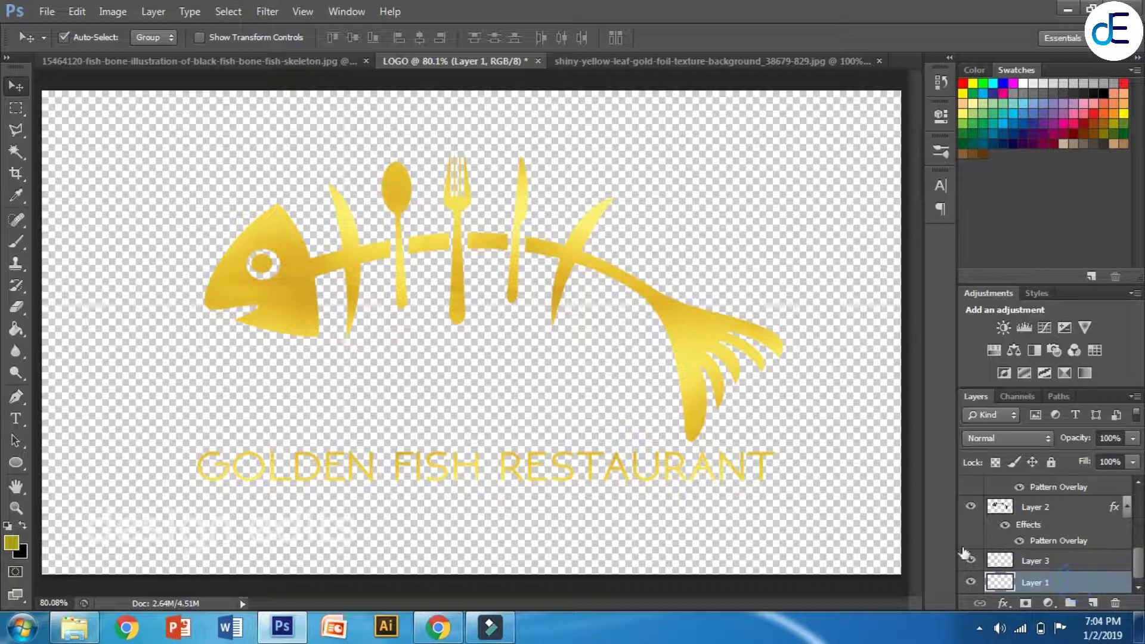
left_click(156, 16)
mouse_move(262, 30)
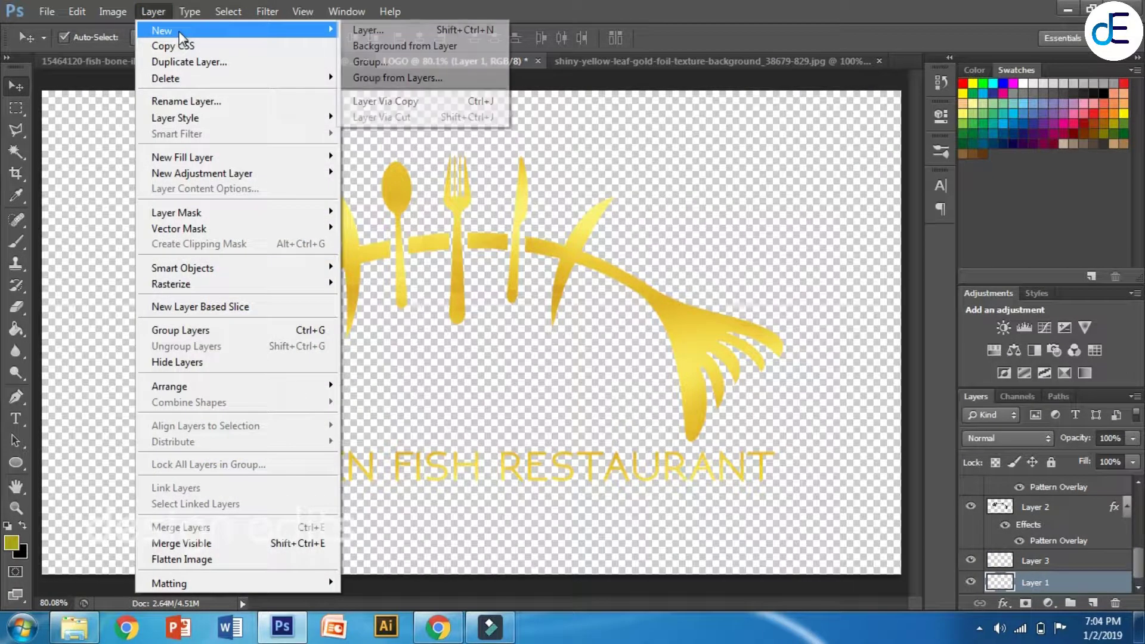
left_click(369, 47)
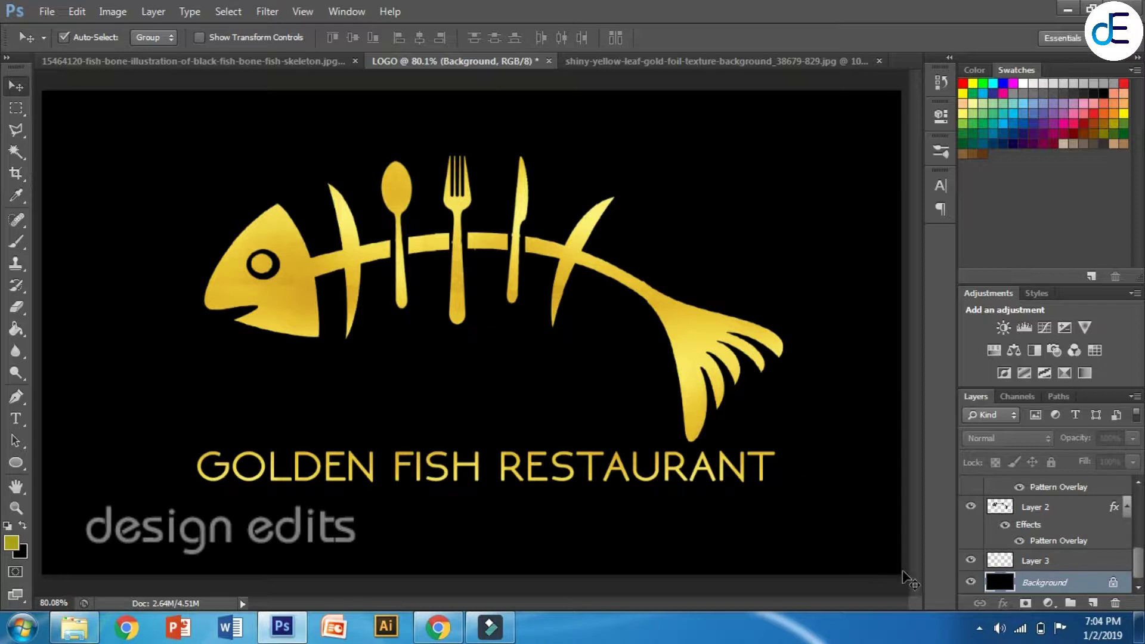
Save the logo as LOGO.jpg in the restaturant logo folder, as a JPEG with Maximum quality 12 and the Baseline ("Standard") format
left_click(45, 9)
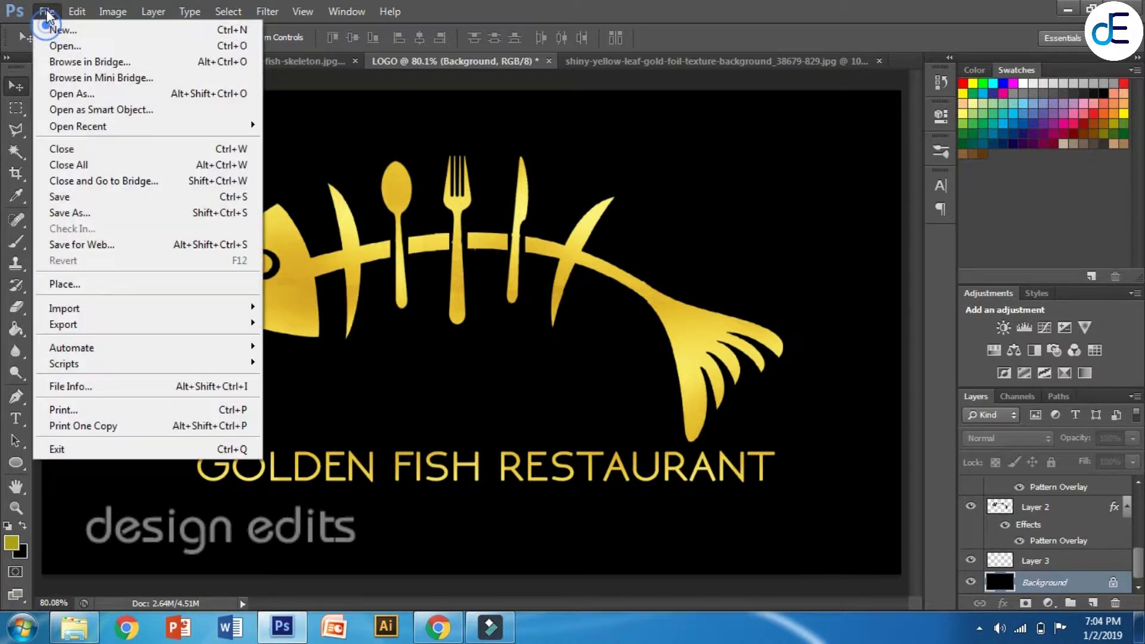
left_click(99, 213)
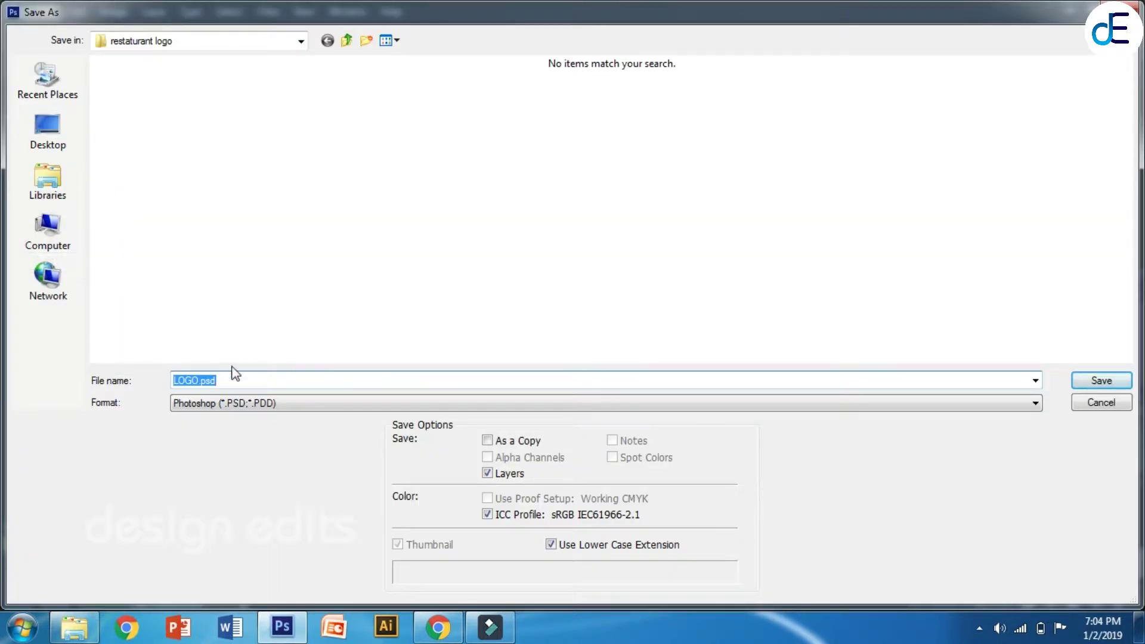
left_click(274, 402)
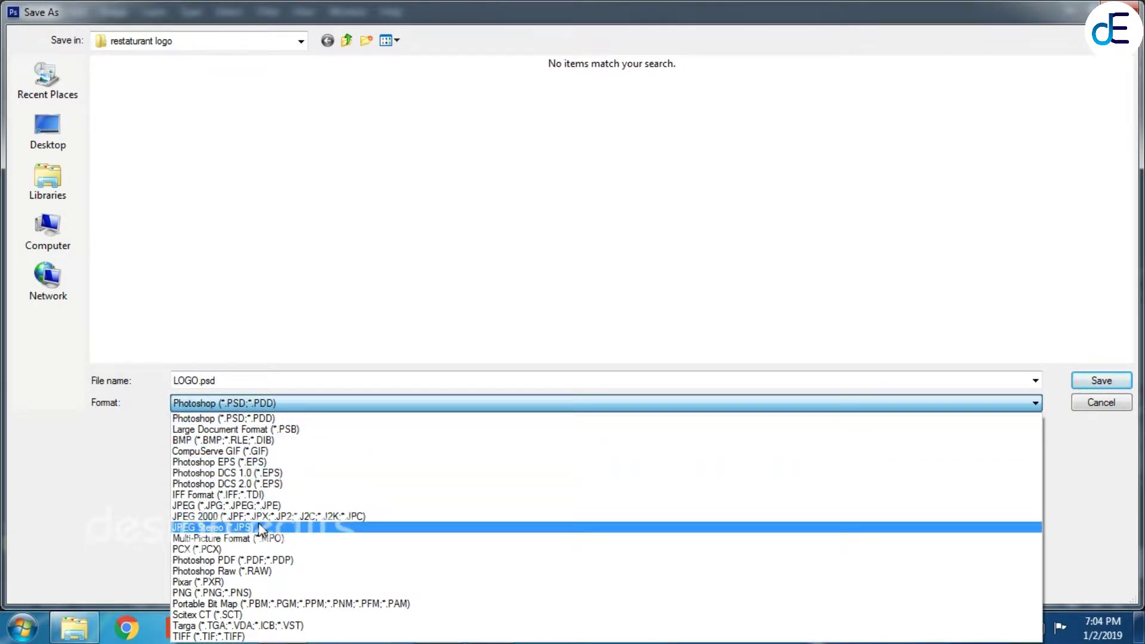
left_click(273, 506)
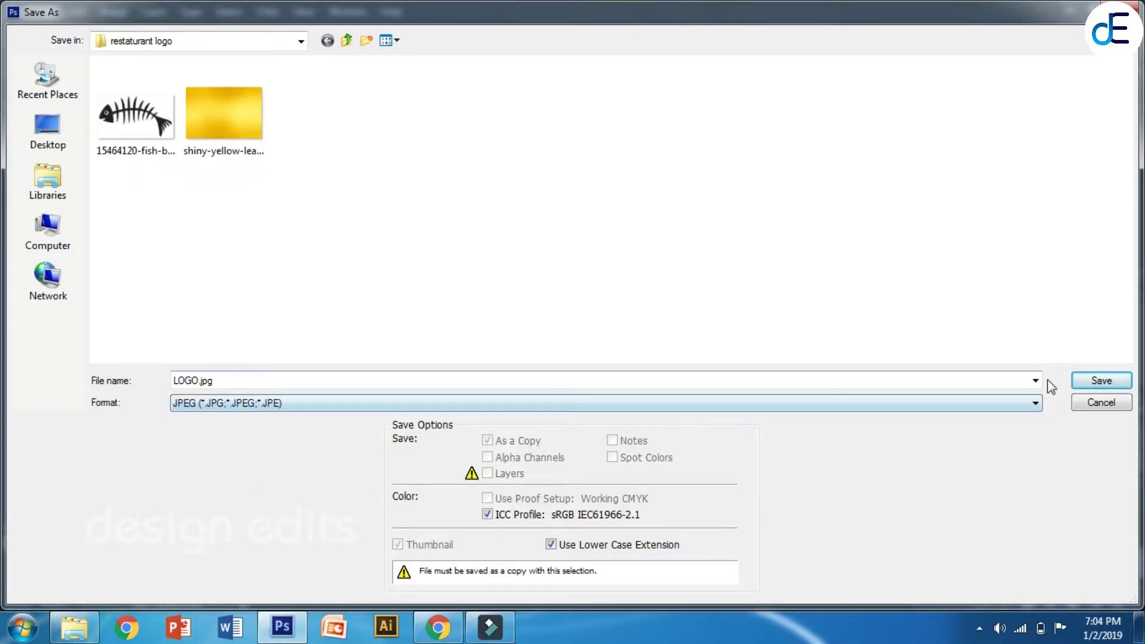
left_click(1101, 383)
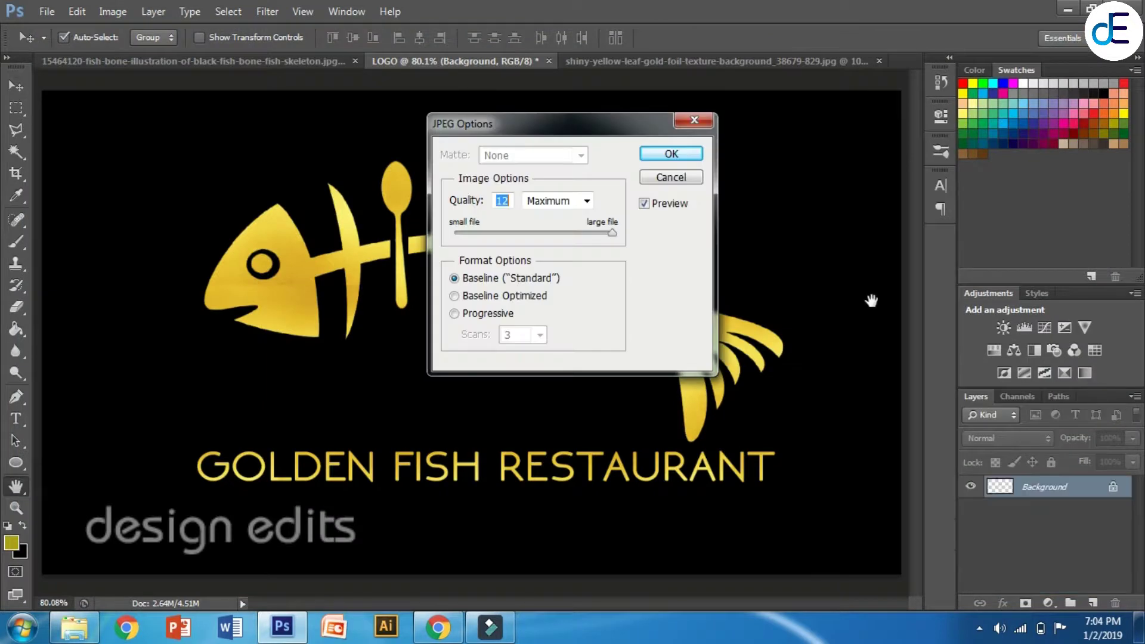
left_click(690, 157)
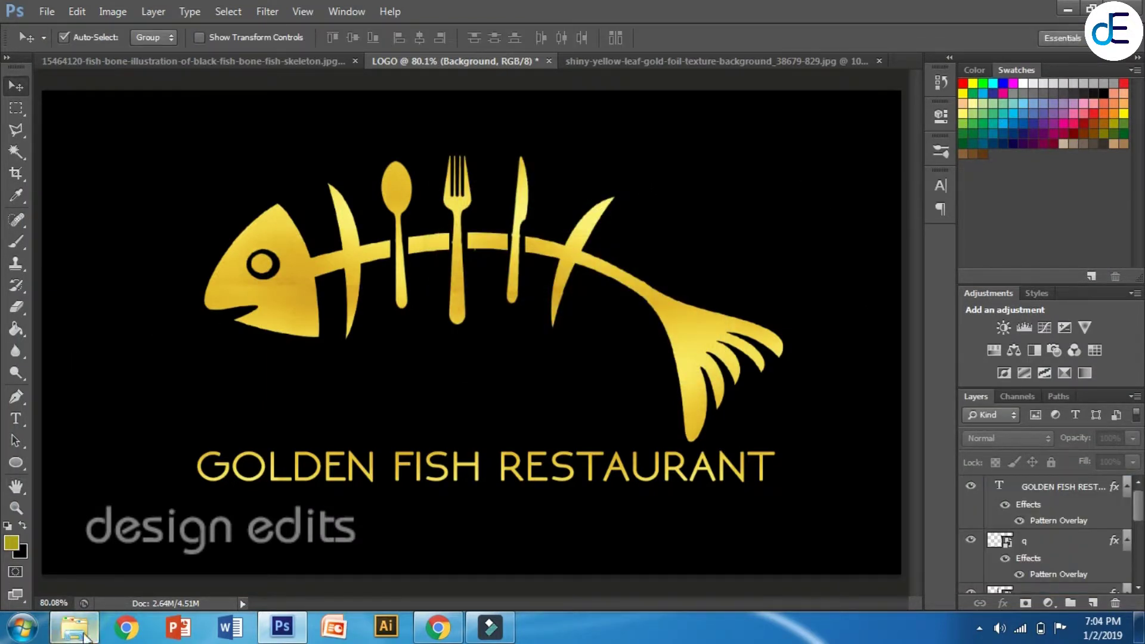
Switch to the restaturant logo folder in Windows Explorer and view LOGO.jpg in a maximized Windows Photo Viewer window
left_click(83, 630)
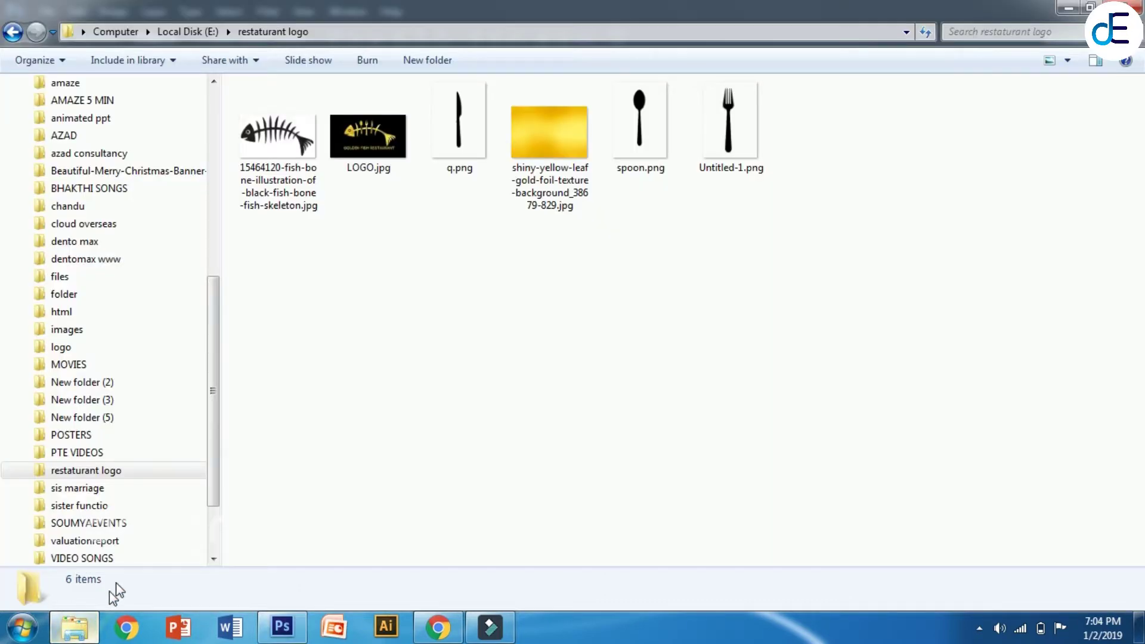
left_click(359, 156)
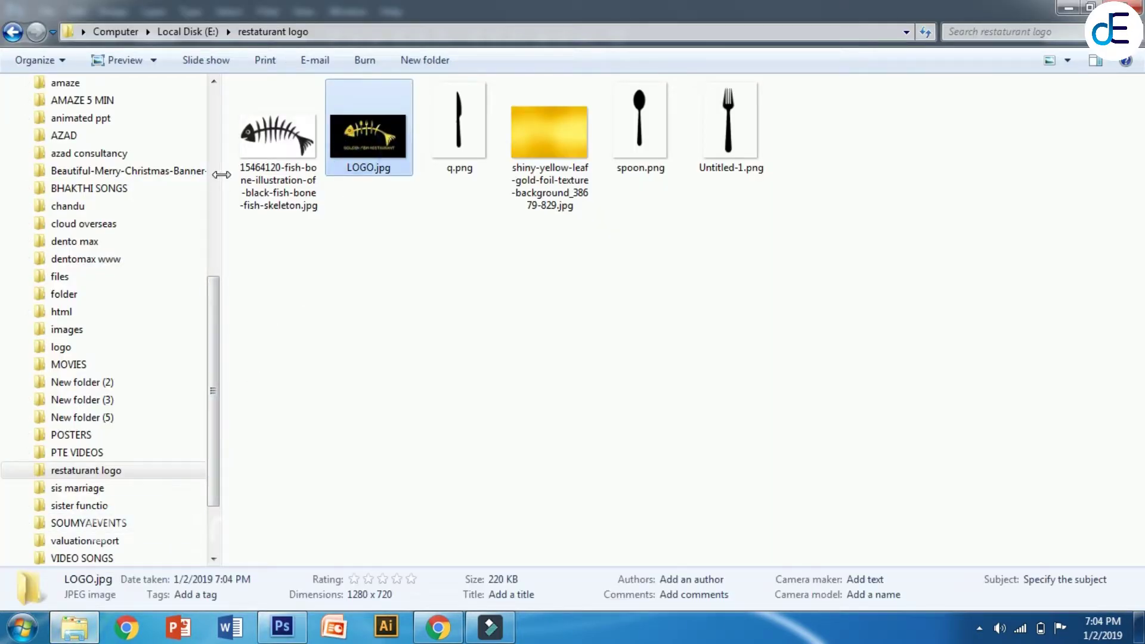
key("Return")
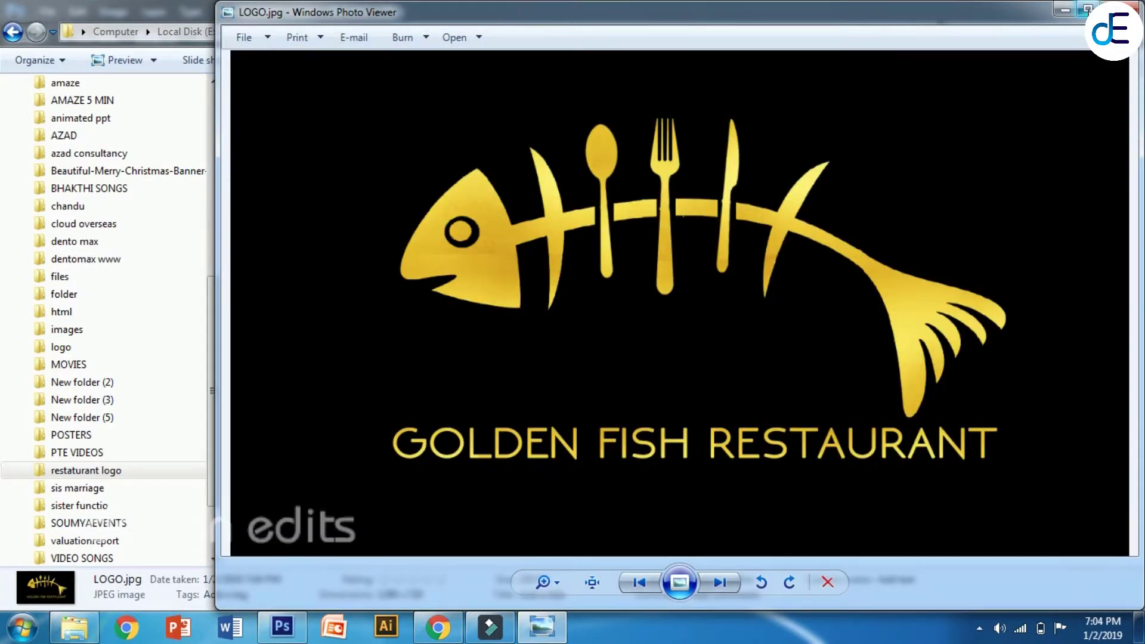
left_click(1088, 9)
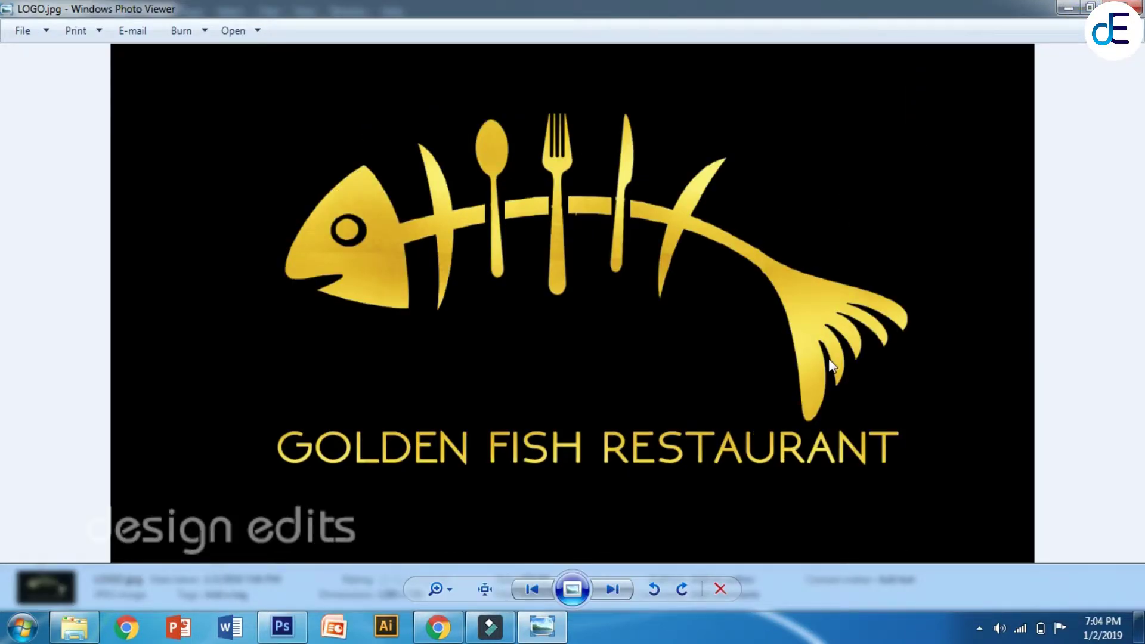